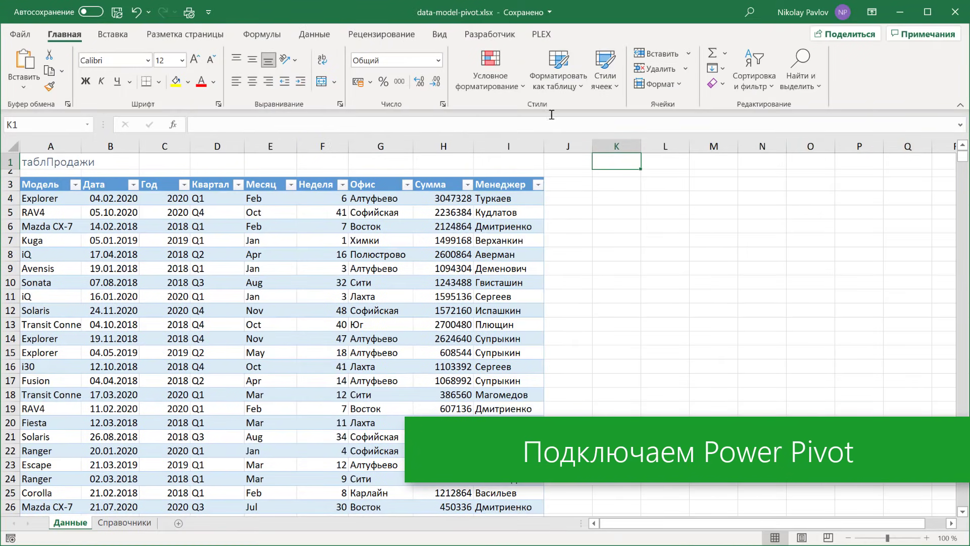
Step: From the Разработчик tab's COM add-ins list, tick Microsoft Power Pivot for Excel
{"action": "left_click", "coordinate": [504, 36]}
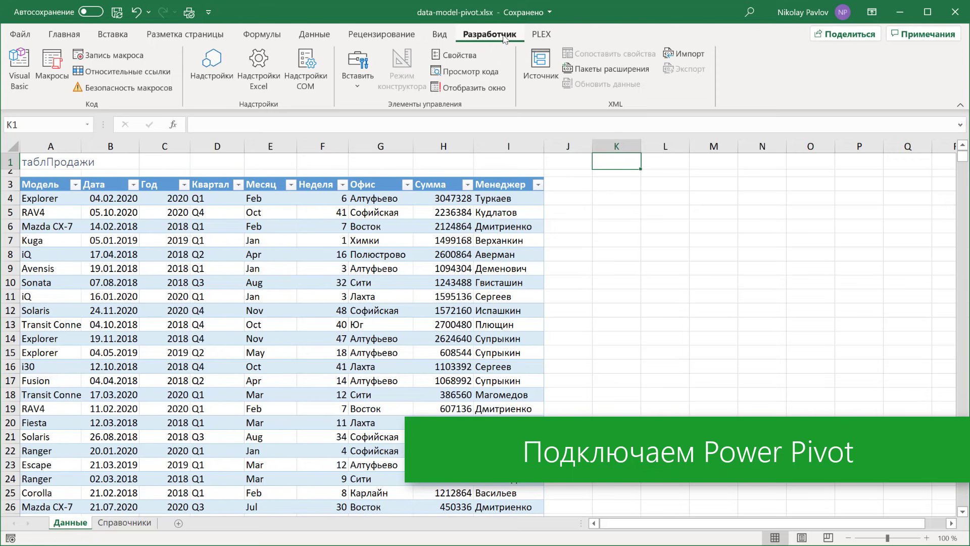
{"action": "right_click", "coordinate": [673, 90]}
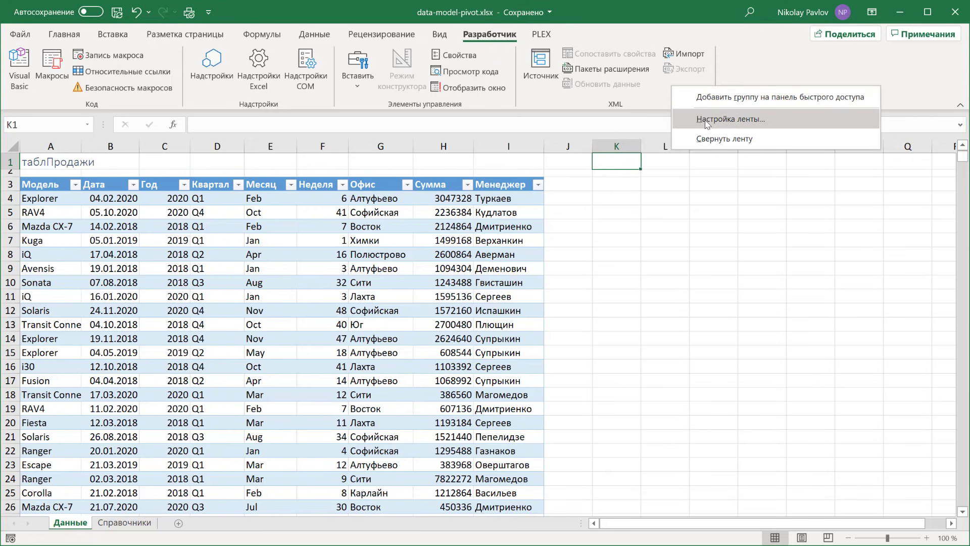
{"action": "left_click", "coordinate": [771, 131]}
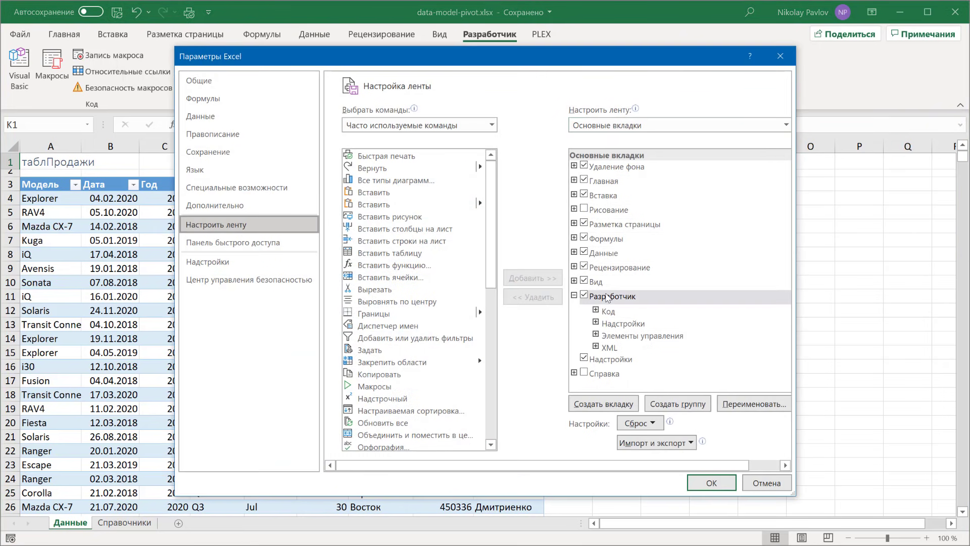
{"action": "left_click", "coordinate": [712, 482]}
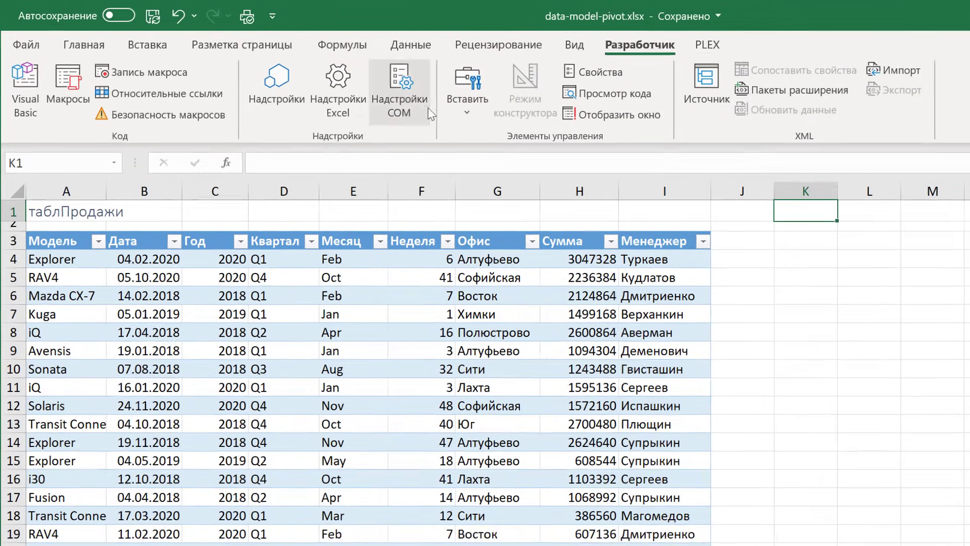
{"action": "left_click", "coordinate": [423, 121]}
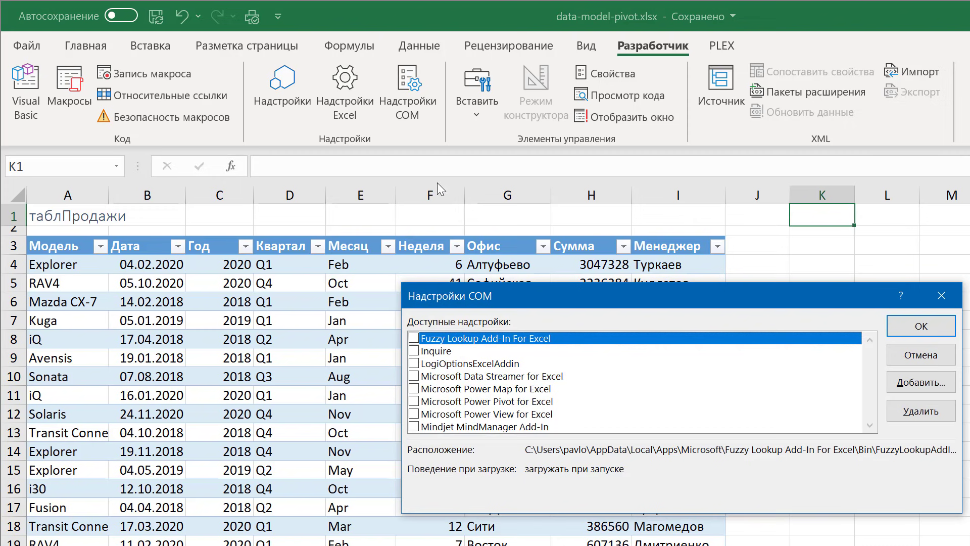
{"action": "left_click", "coordinate": [414, 402]}
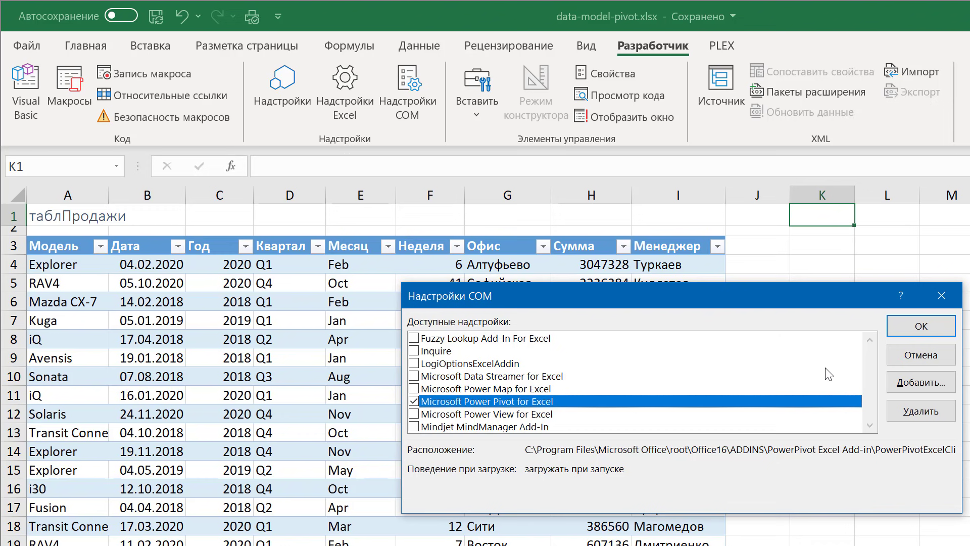
Step: Confirm the Power Pivot add-in, open the empty Power Pivot window, then return to the workbook
{"action": "left_click", "coordinate": [907, 332]}
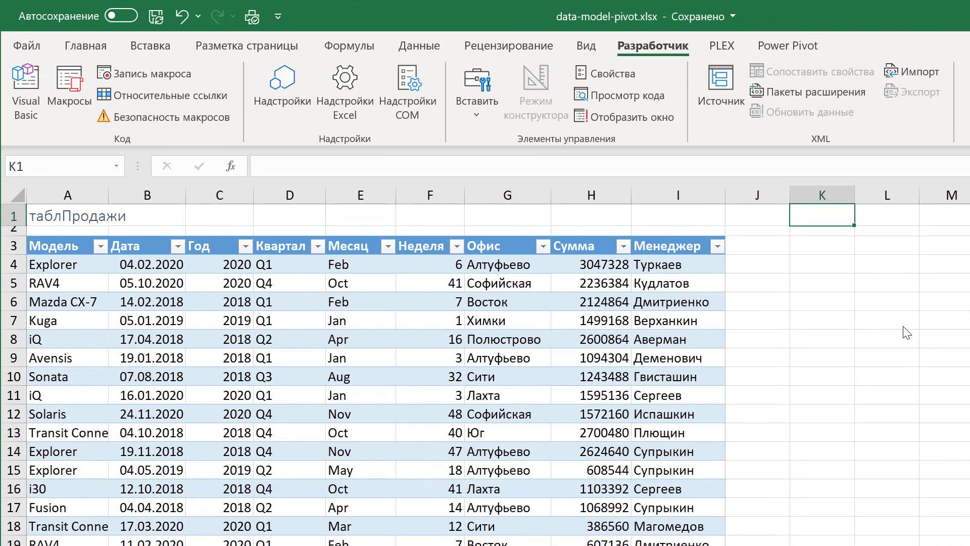
{"action": "left_click", "coordinate": [798, 50]}
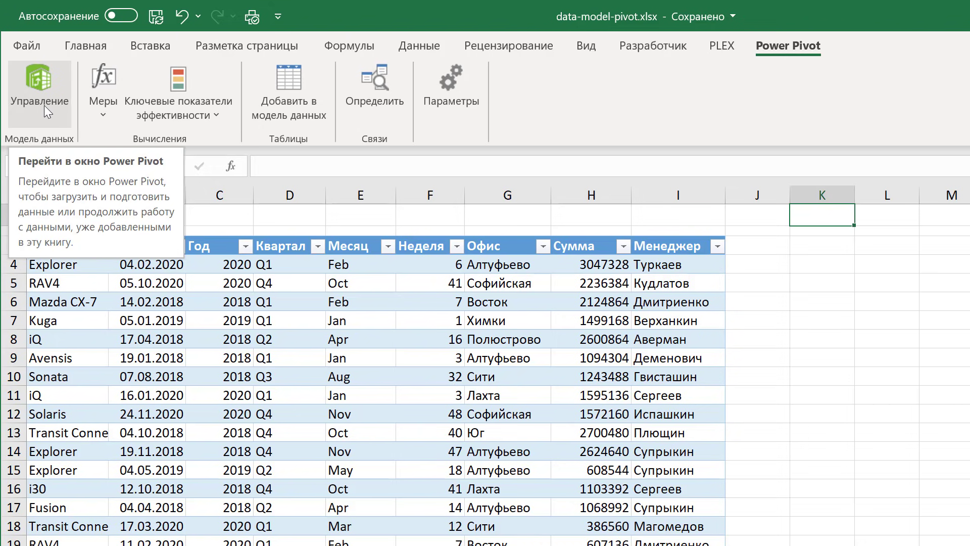
{"action": "left_click", "coordinate": [433, 51]}
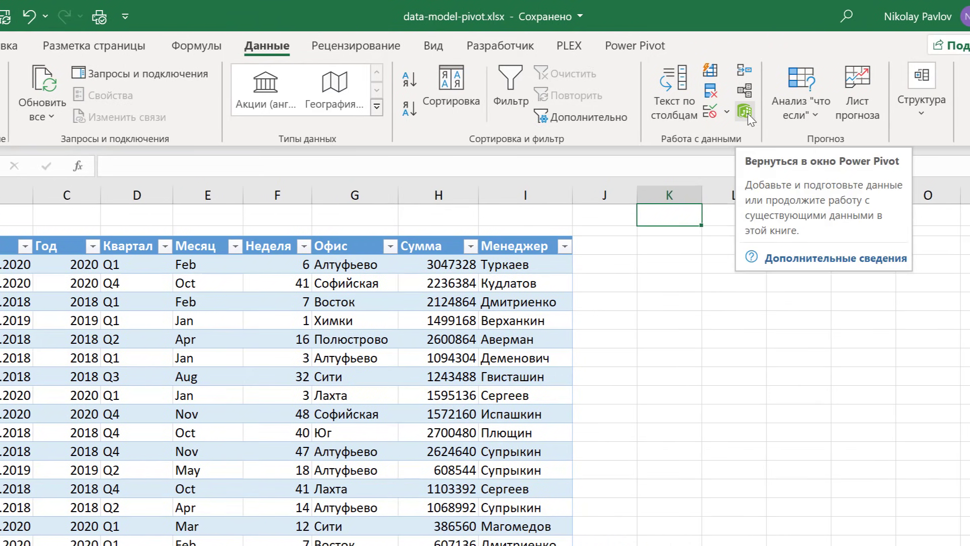
{"action": "left_click", "coordinate": [746, 113]}
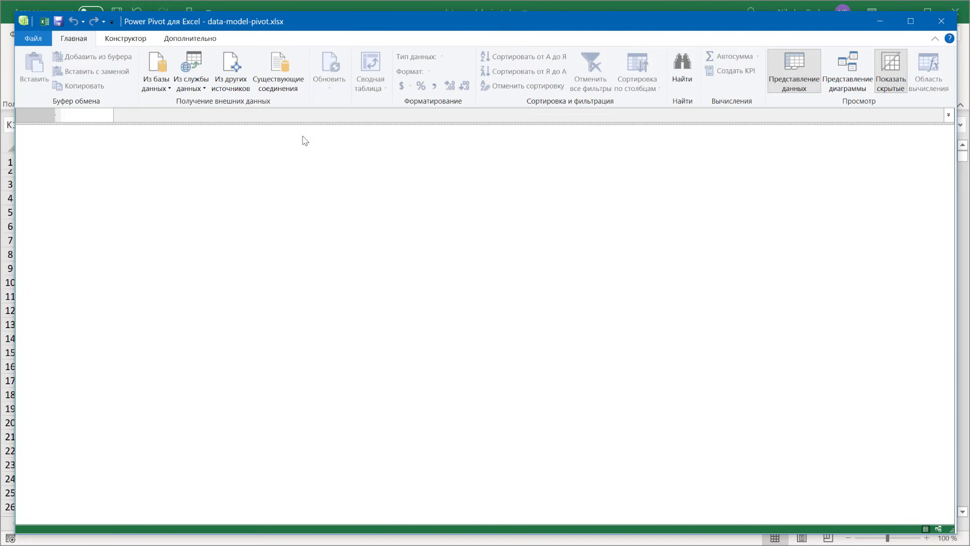
{"action": "left_click", "coordinate": [362, 5]}
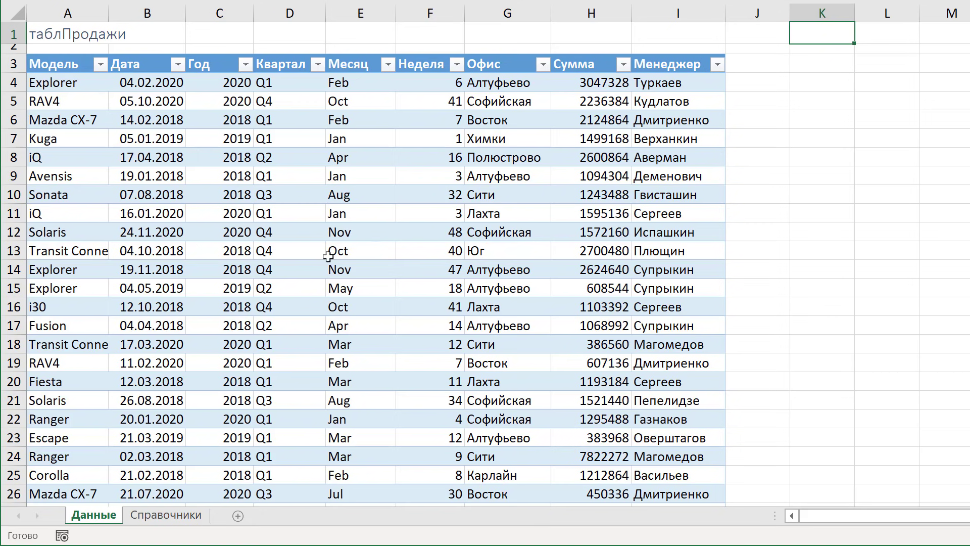
Step: On the Справочники sheet, check the lookup table names таблАвто and таблГорода
{"action": "left_click", "coordinate": [179, 520]}
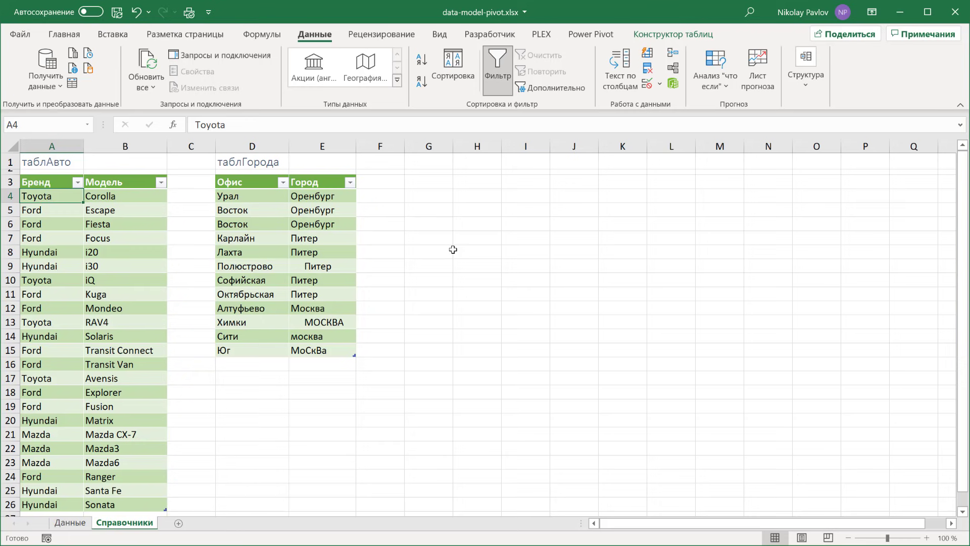
{"action": "left_click", "coordinate": [65, 34]}
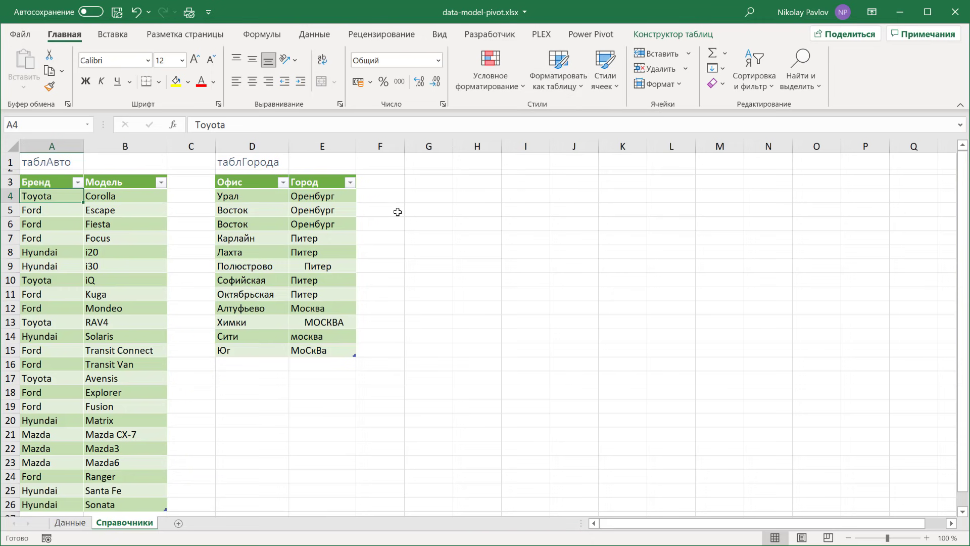
{"action": "key", "text": "ctrl+t"}
{"action": "left_click", "coordinate": [655, 36]}
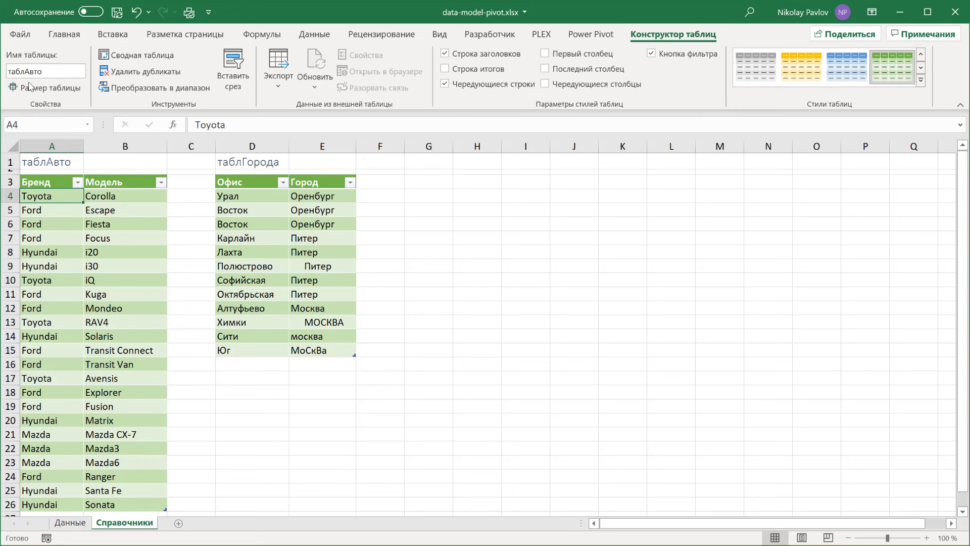
{"action": "left_click", "coordinate": [271, 200]}
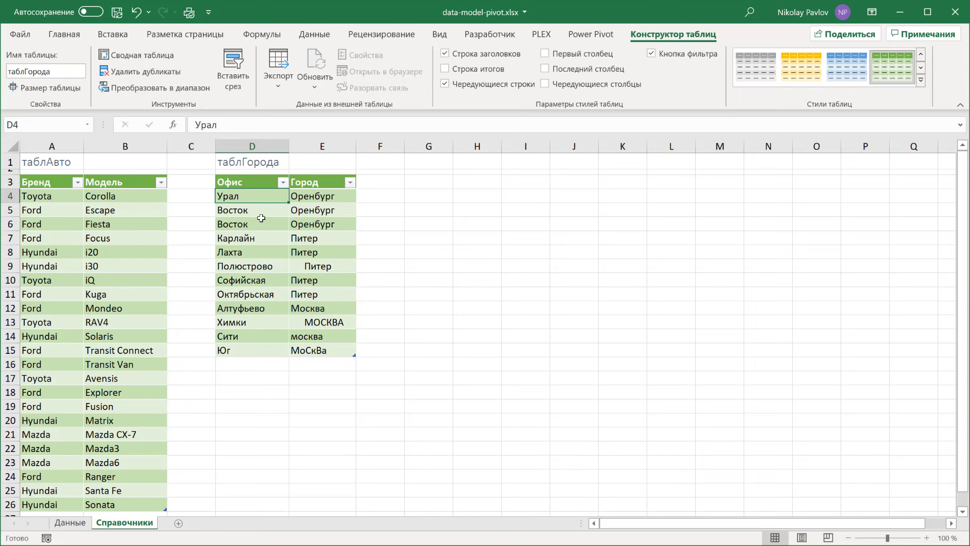
{"action": "left_click", "coordinate": [108, 238]}
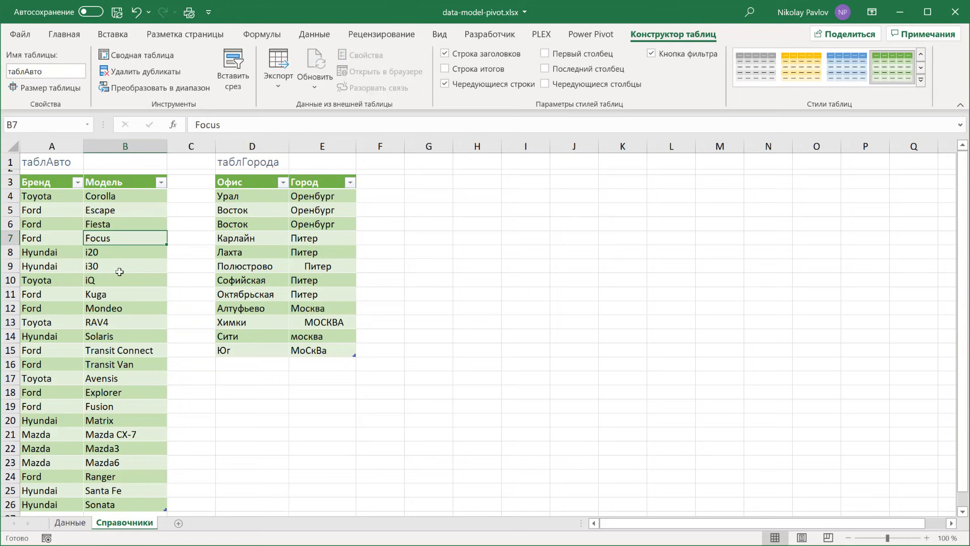
Step: Add таблАвто to the Power Pivot data model, then select a cell in таблГорода
{"action": "left_click", "coordinate": [583, 37]}
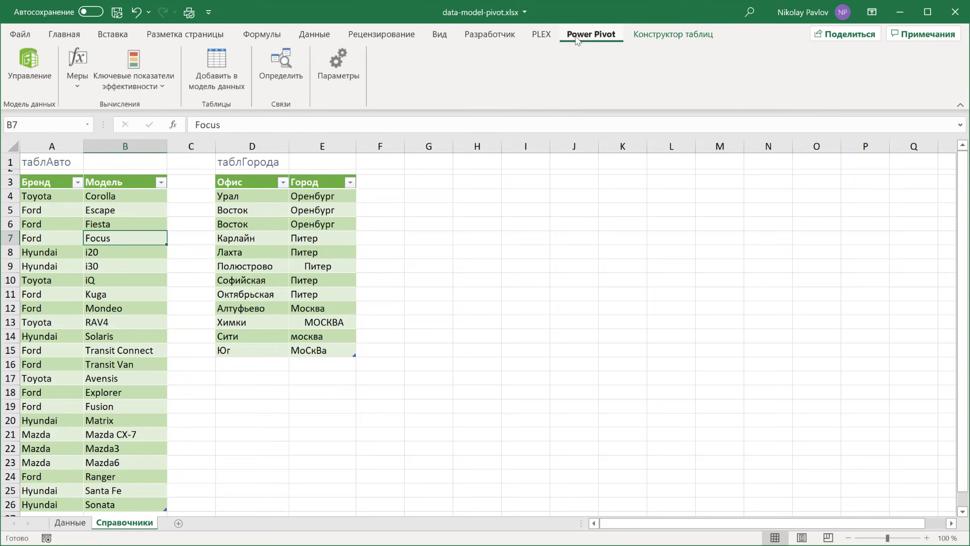
{"action": "left_click", "coordinate": [237, 87]}
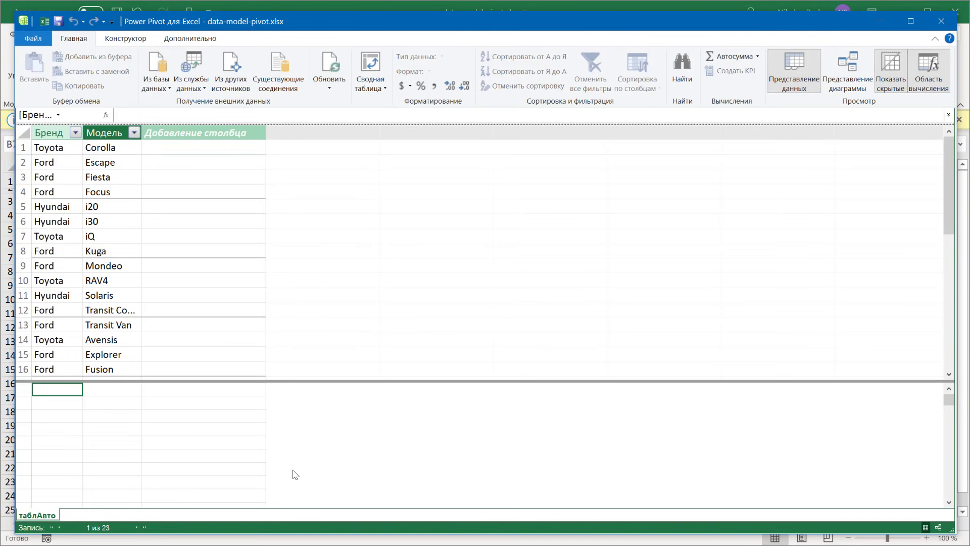
{"action": "left_click", "coordinate": [347, 8]}
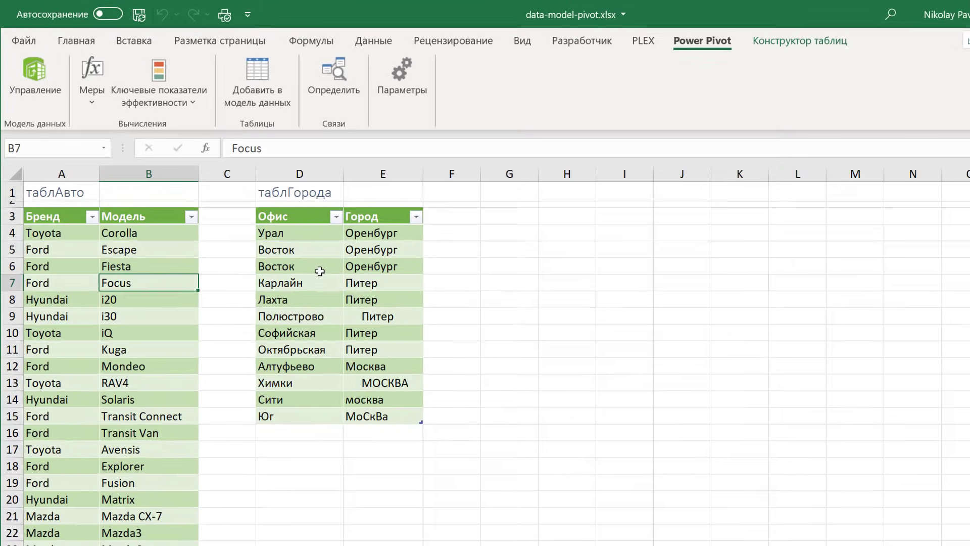
{"action": "left_click", "coordinate": [251, 224]}
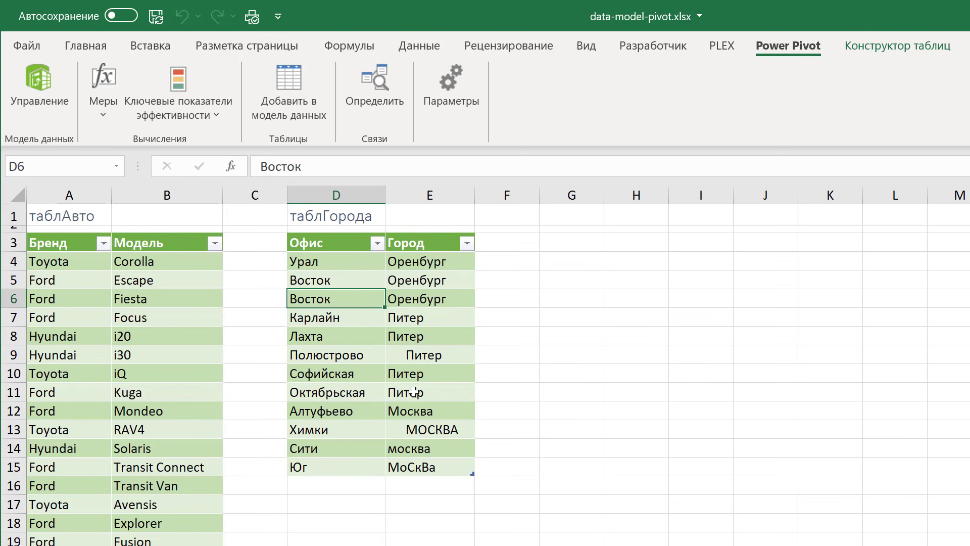
Step: Load таблГорода into Power Query and trim extra spaces from the Город column
{"action": "left_click", "coordinate": [426, 49]}
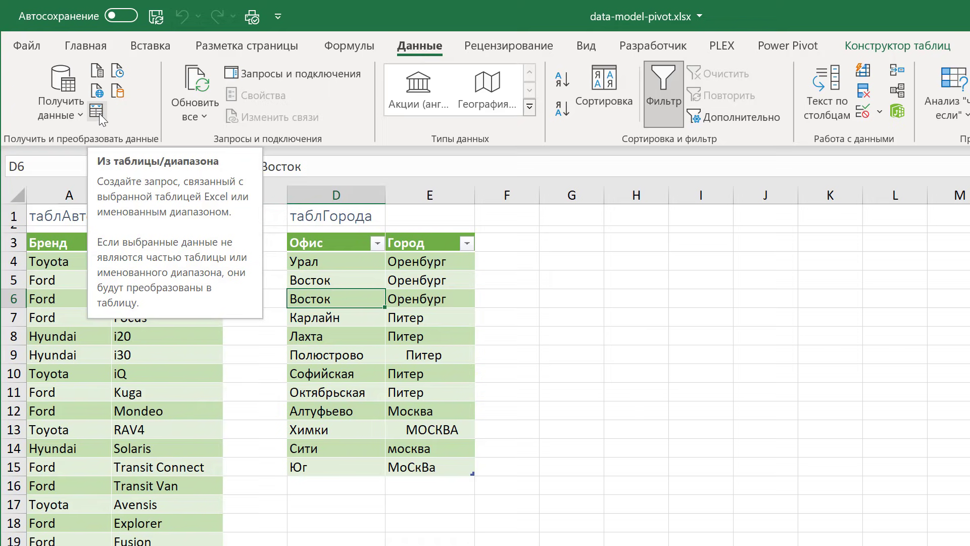
{"action": "left_click", "coordinate": [98, 112]}
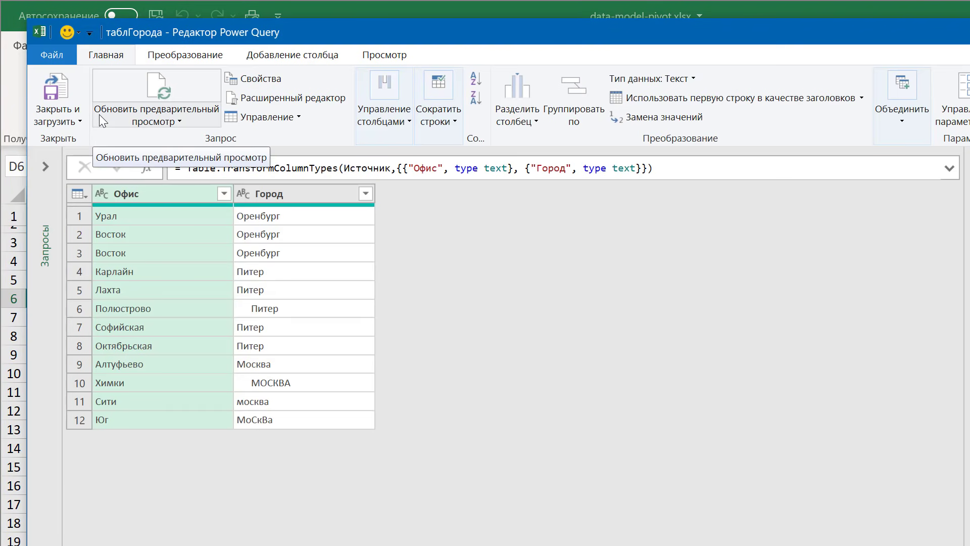
{"action": "right_click", "coordinate": [310, 197]}
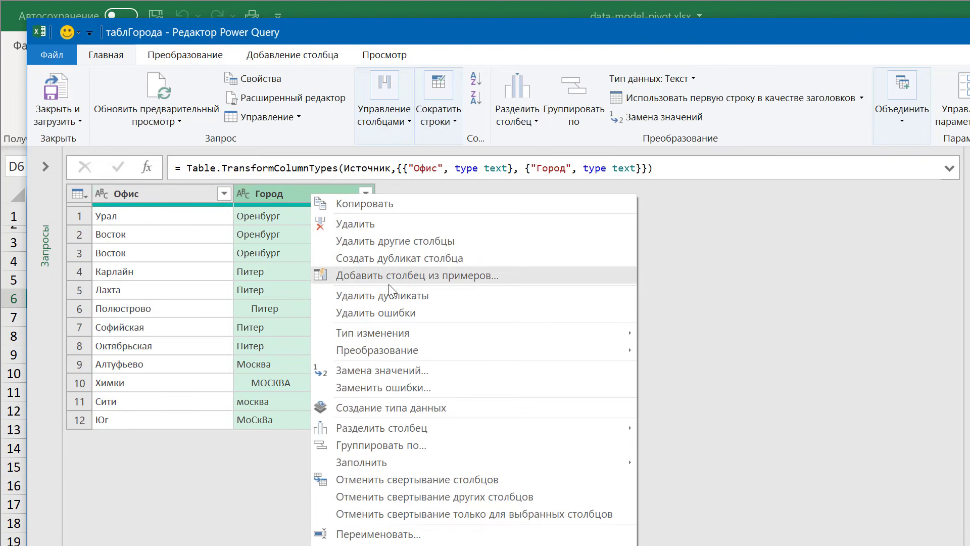
{"action": "mouse_move", "coordinate": [377, 350]}
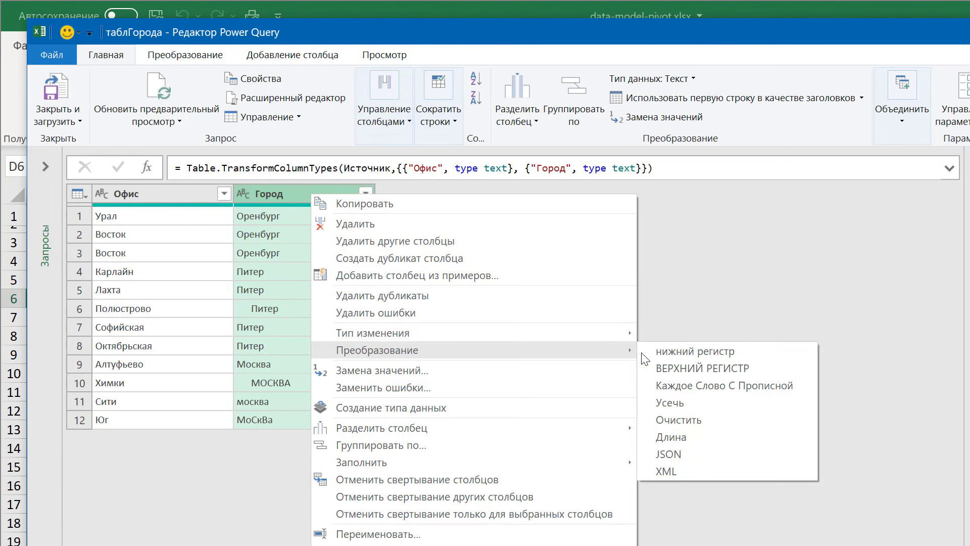
{"action": "left_click", "coordinate": [689, 403]}
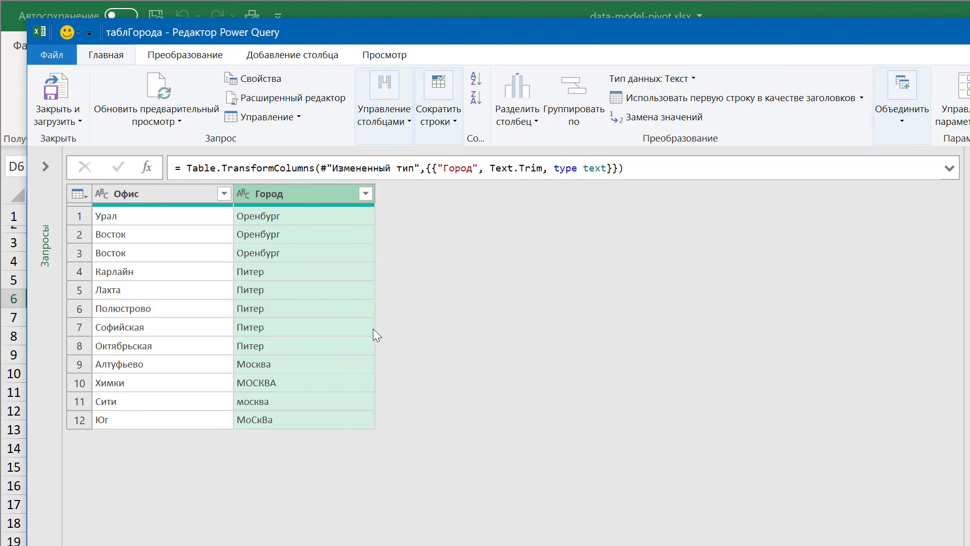
Step: Capitalise each word in Город and remove duplicate rows across Офис and Город
{"action": "right_click", "coordinate": [335, 194]}
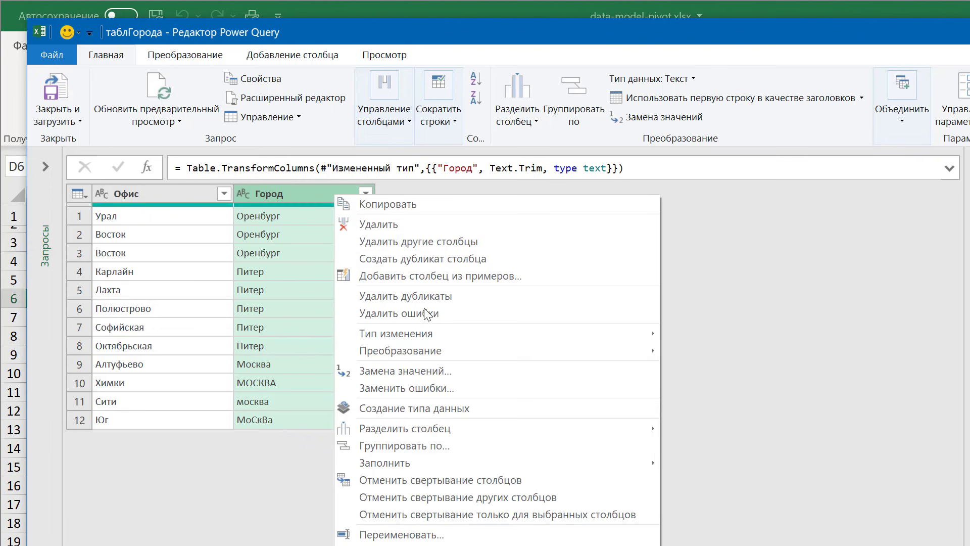
{"action": "mouse_move", "coordinate": [399, 350]}
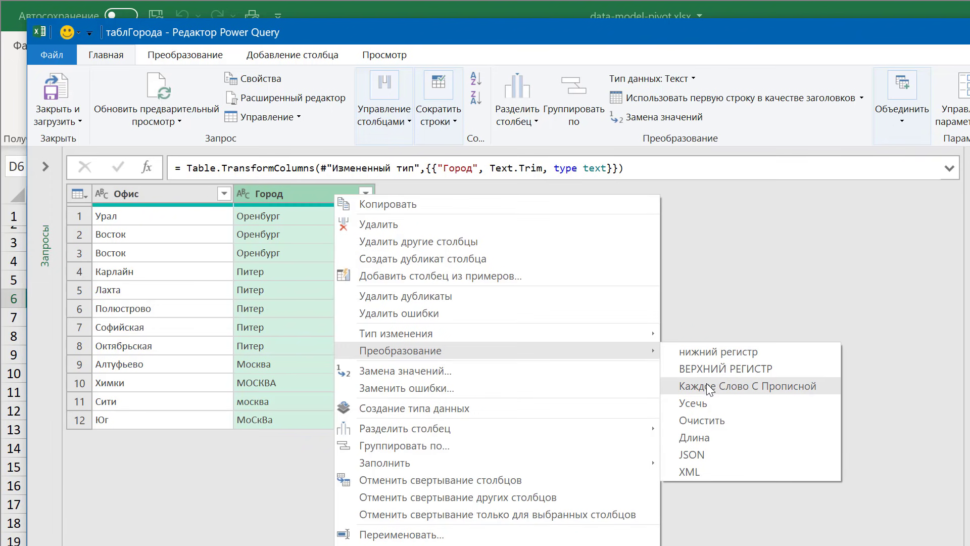
{"action": "left_click", "coordinate": [765, 387]}
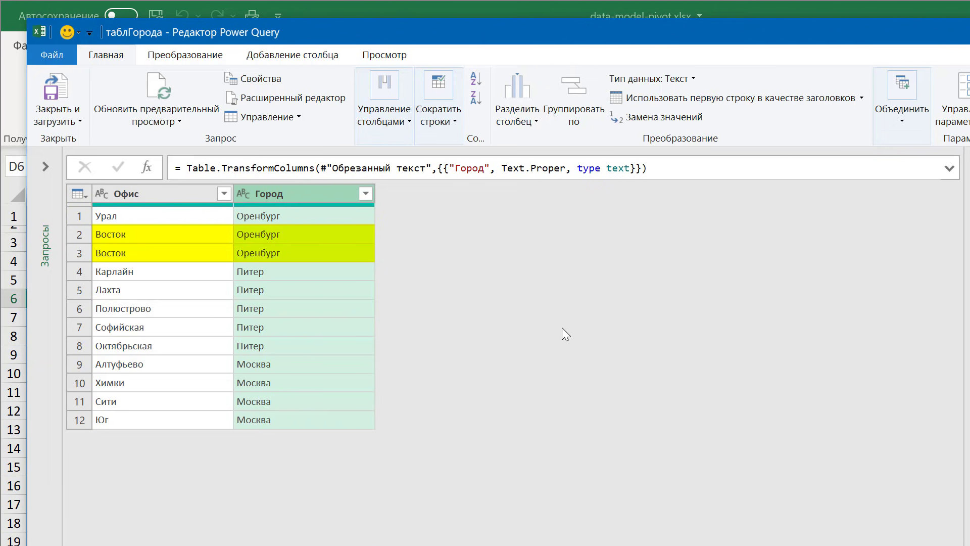
{"action": "left_click", "coordinate": [160, 193], "text": "ctrl"}
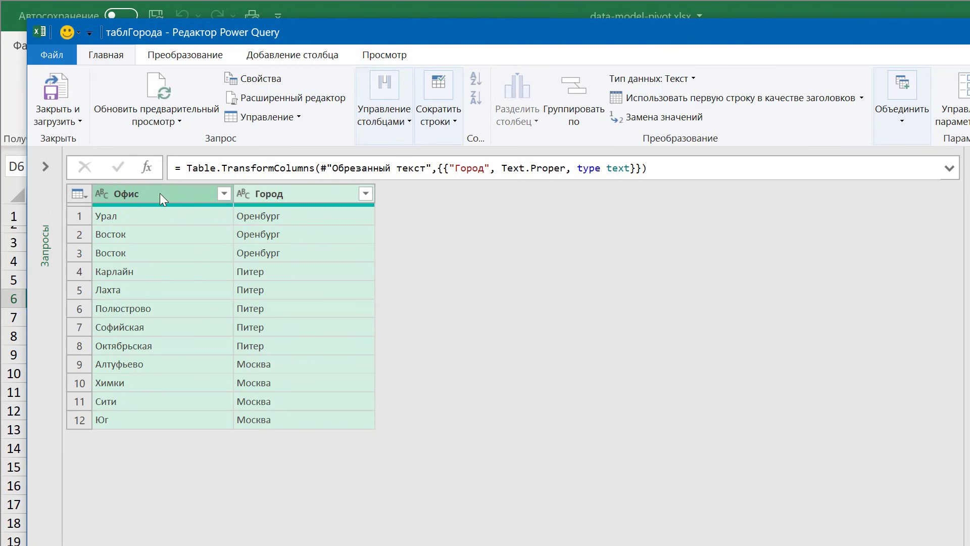
{"action": "right_click", "coordinate": [159, 193]}
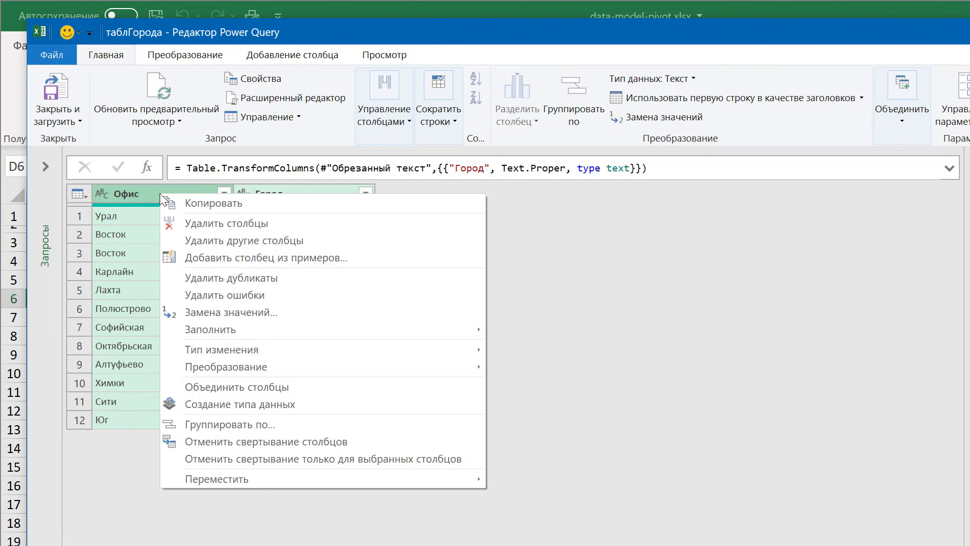
{"action": "left_click", "coordinate": [199, 277]}
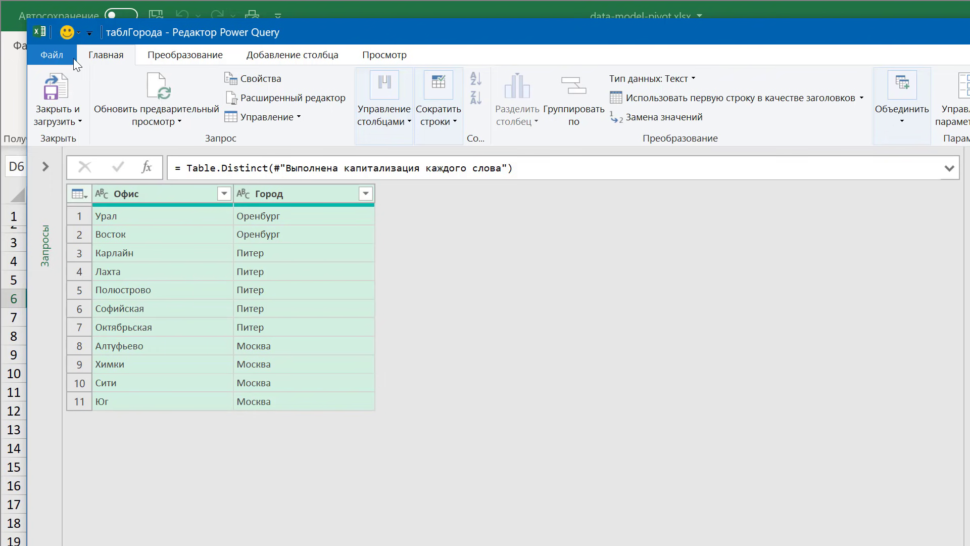
Step: Load the таблГорода query as connection only into the data model, and verify it in Power Pivot
{"action": "left_click", "coordinate": [79, 121]}
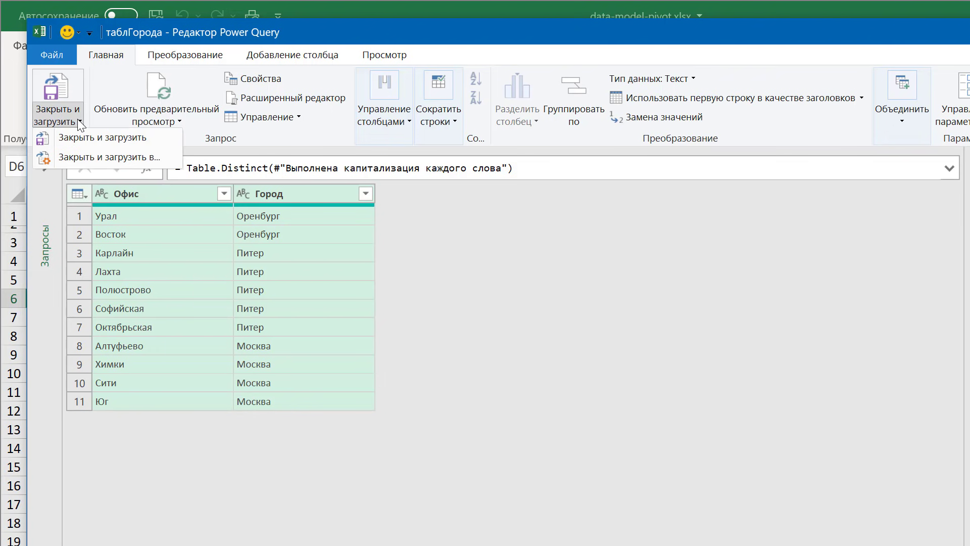
{"action": "left_click", "coordinate": [127, 157]}
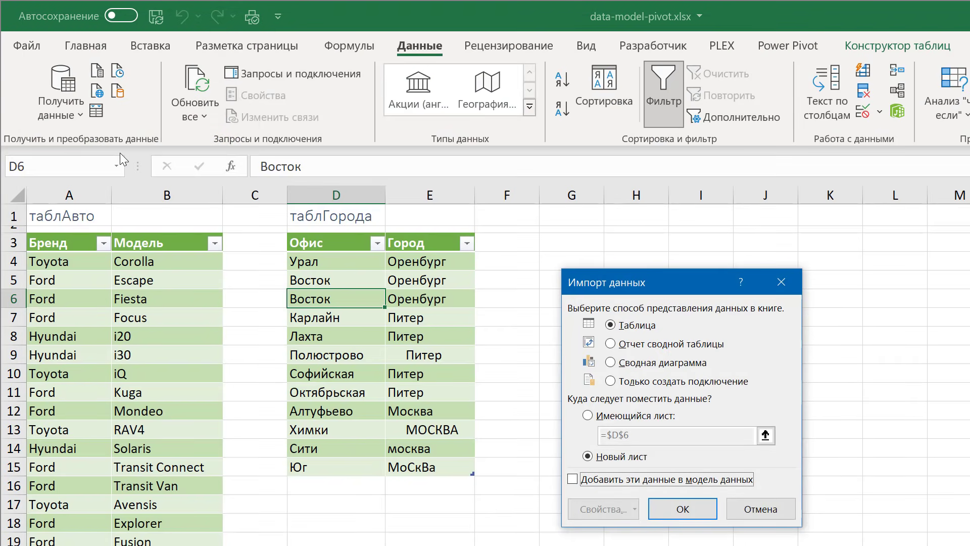
{"action": "left_click", "coordinate": [653, 383]}
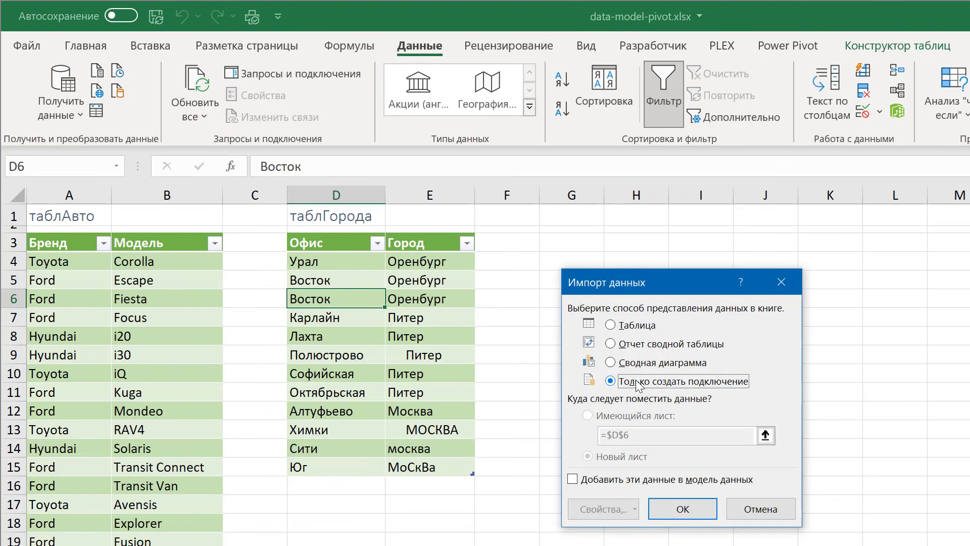
{"action": "left_click", "coordinate": [574, 481]}
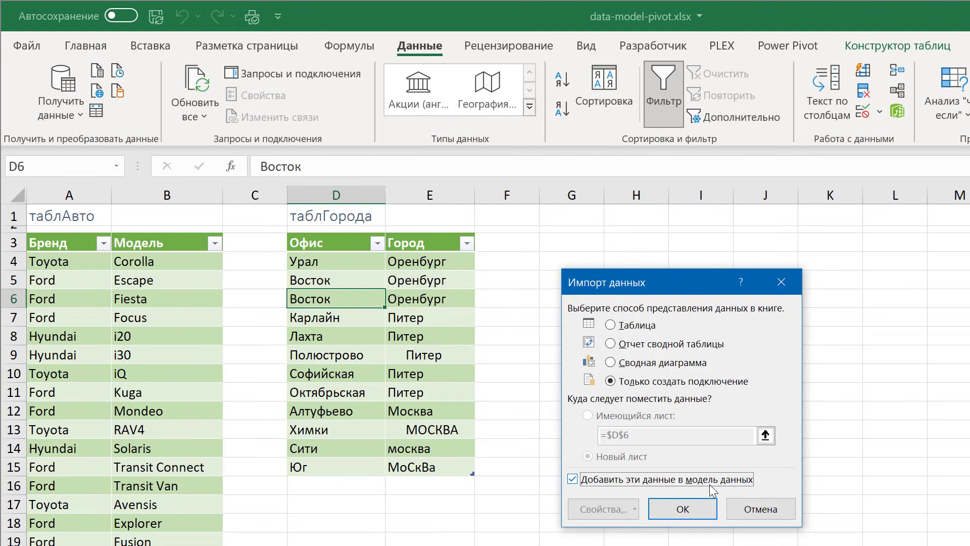
{"action": "left_click", "coordinate": [693, 508]}
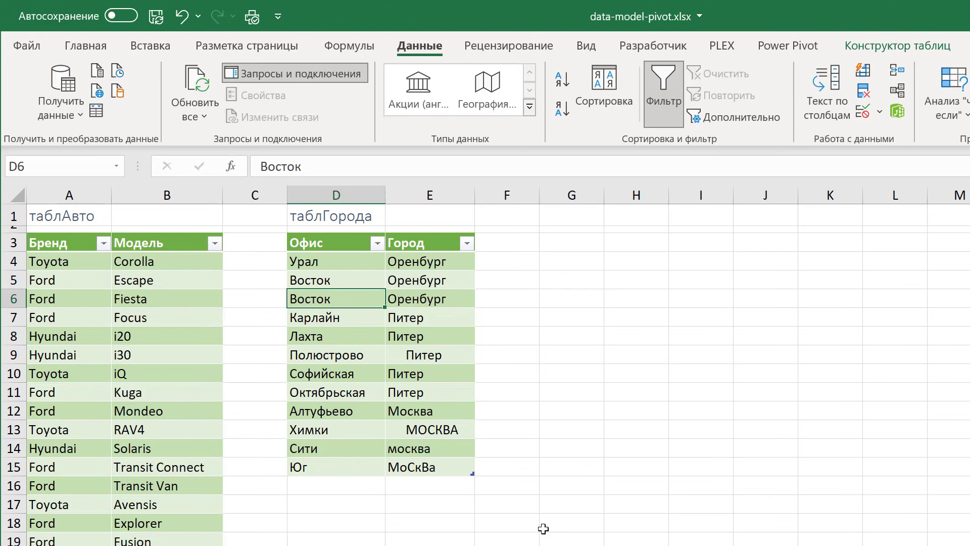
{"action": "left_click", "coordinate": [896, 111]}
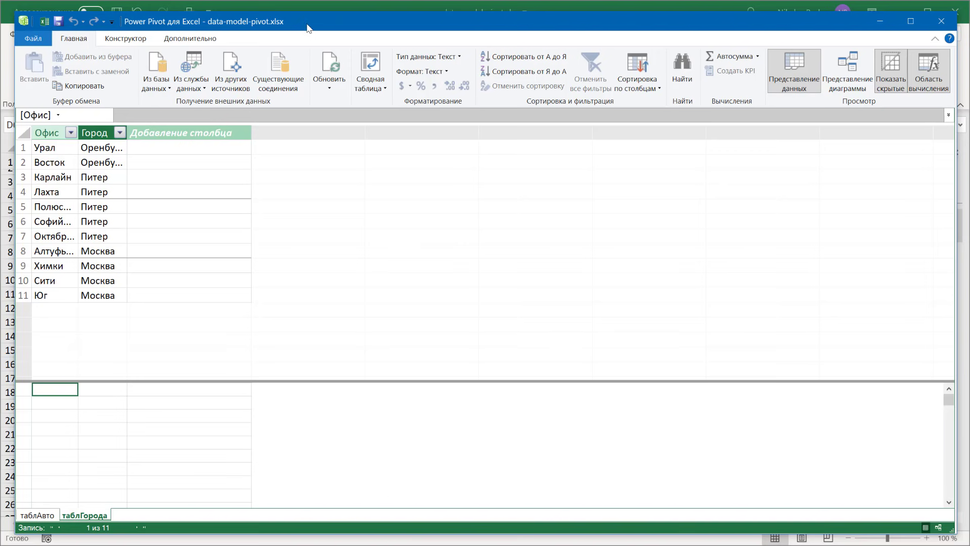
{"action": "left_click", "coordinate": [306, 5]}
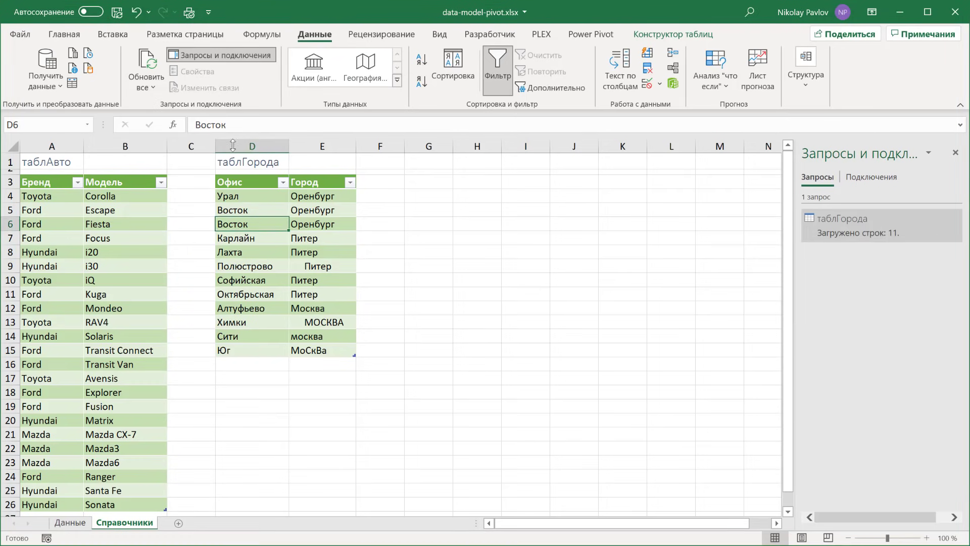
Step: Insert a PivotTable from таблПродажи on a new sheet, adding the data to the data model
{"action": "left_click", "coordinate": [71, 522]}
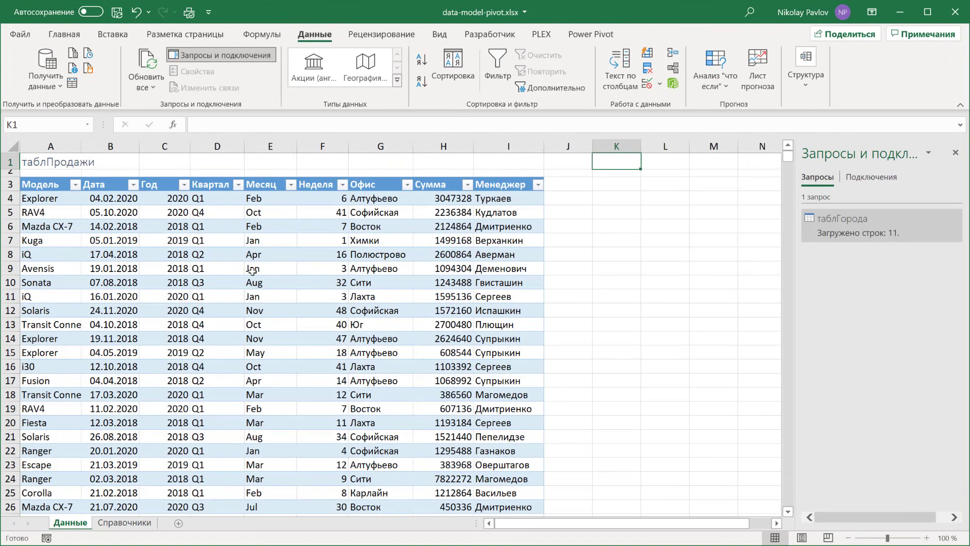
{"action": "left_click", "coordinate": [231, 254]}
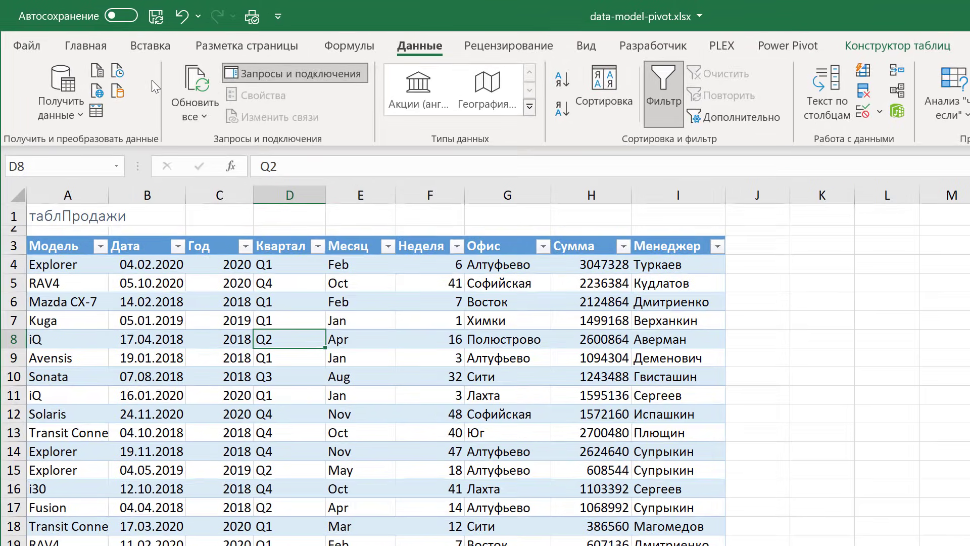
{"action": "left_click", "coordinate": [151, 46]}
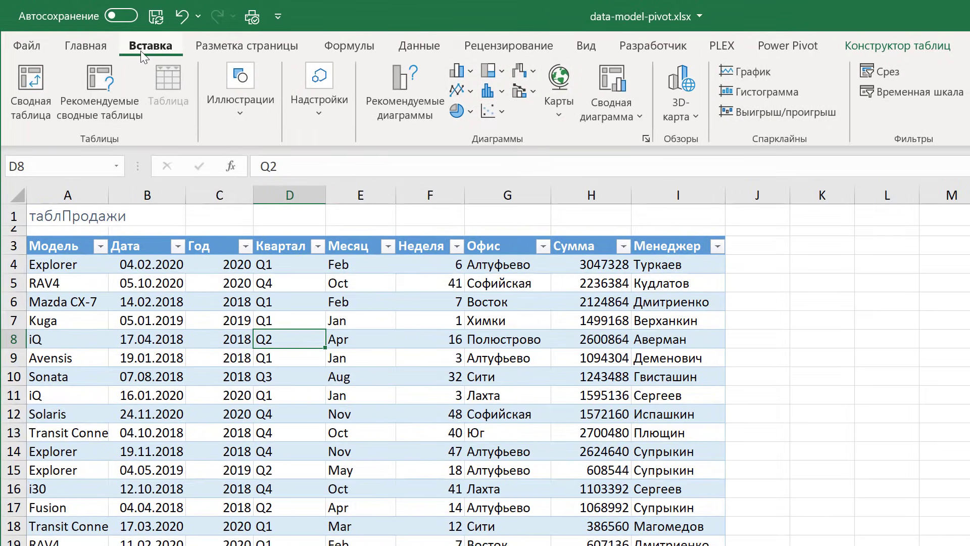
{"action": "left_click", "coordinate": [47, 108]}
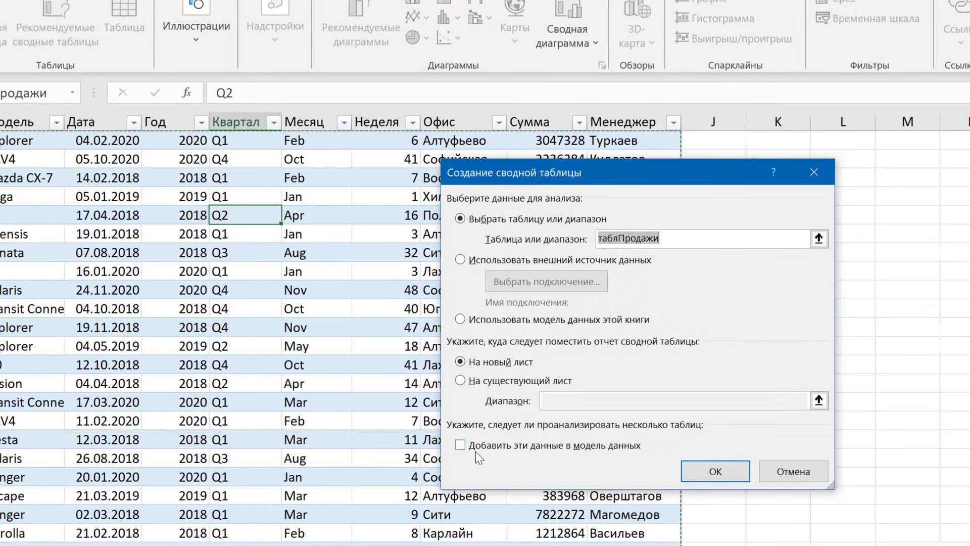
{"action": "left_click", "coordinate": [490, 444]}
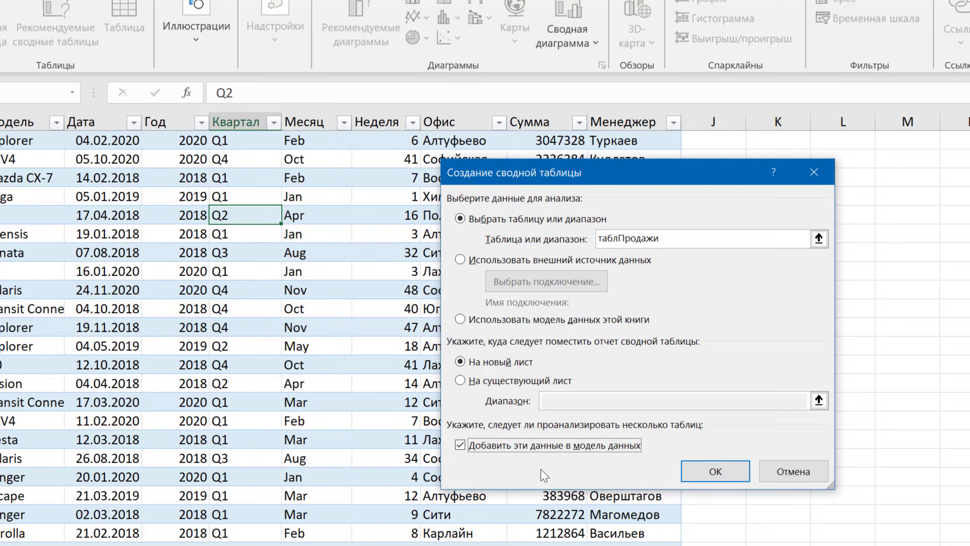
{"action": "left_click", "coordinate": [705, 471]}
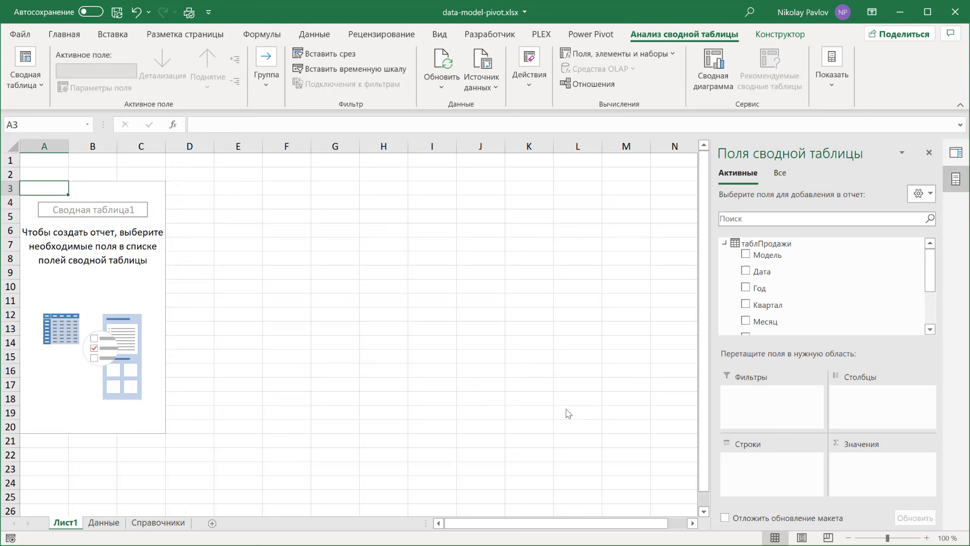
{"action": "left_click", "coordinate": [604, 39]}
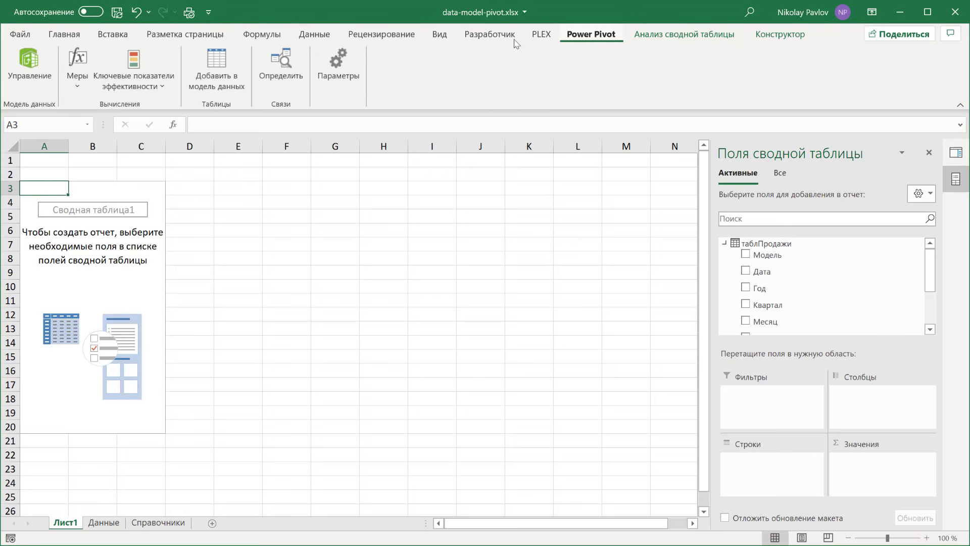
Step: From the Power Pivot window, create a second PivotTable on a new worksheet, Лист2
{"action": "left_click", "coordinate": [29, 66]}
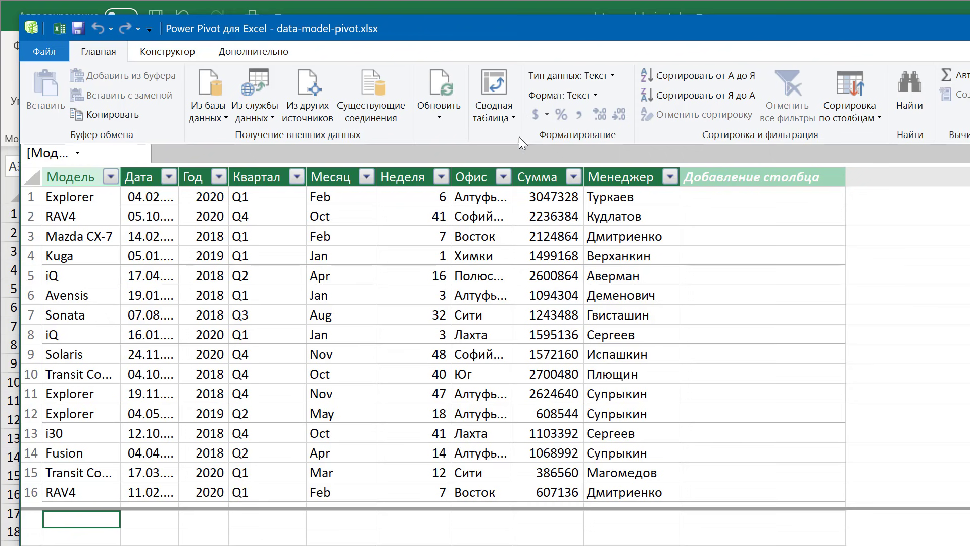
{"action": "left_click", "coordinate": [512, 118]}
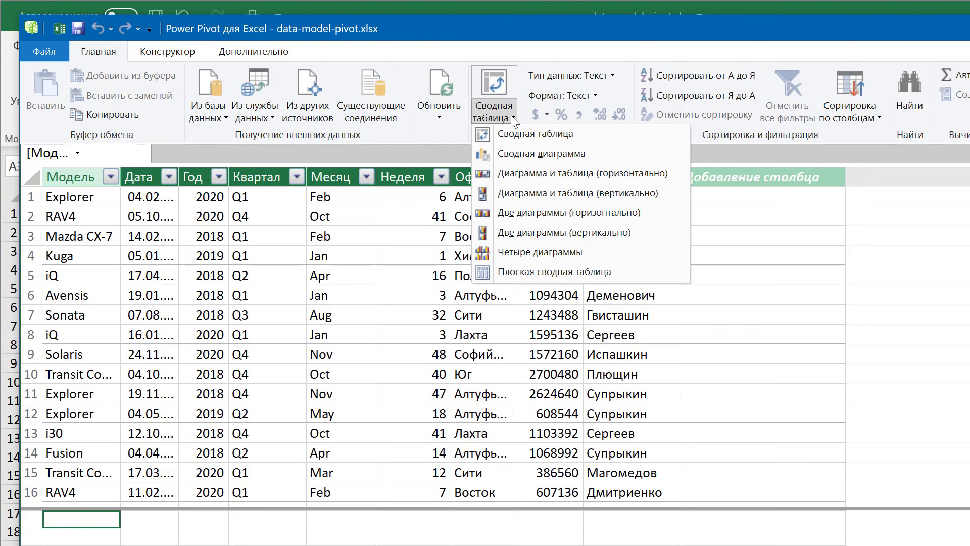
{"action": "left_click", "coordinate": [543, 135]}
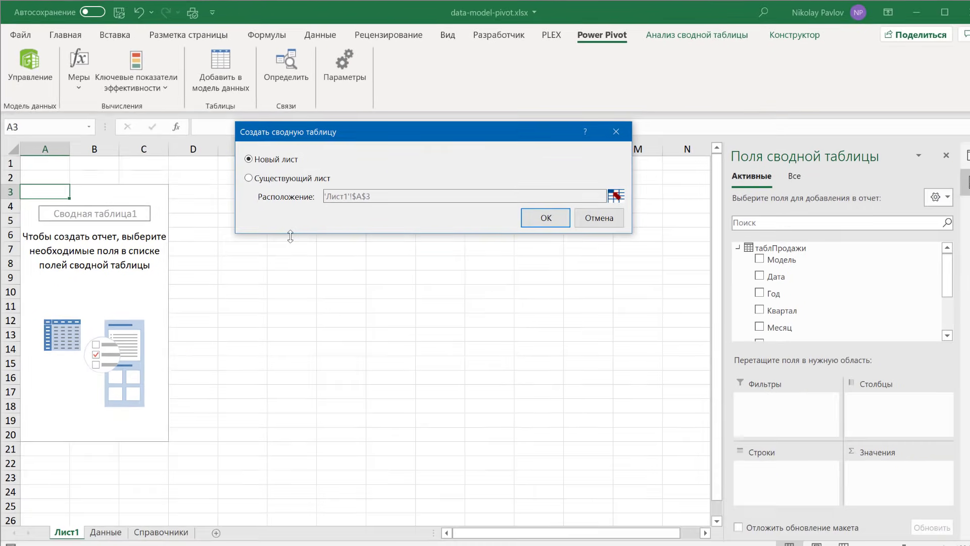
{"action": "left_click", "coordinate": [529, 217]}
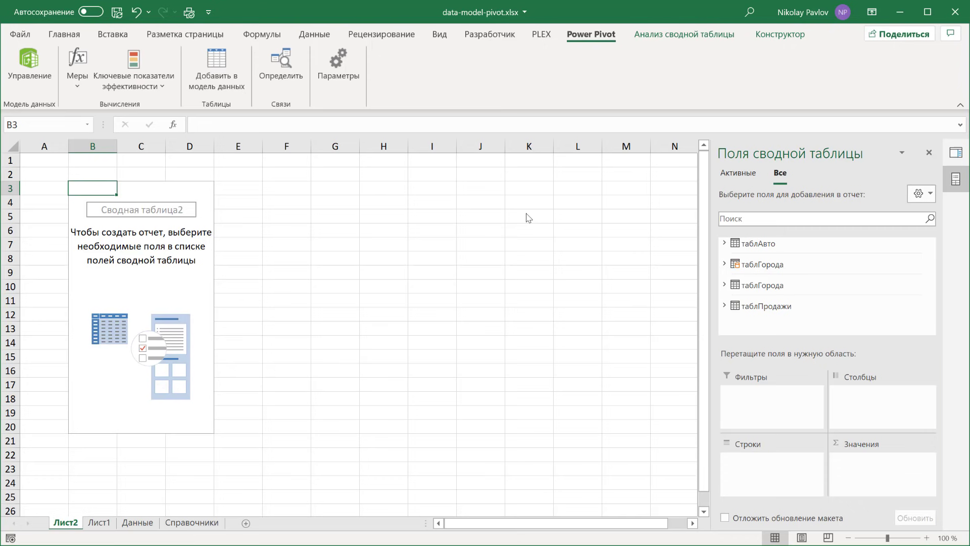
{"action": "left_click", "coordinate": [43, 69]}
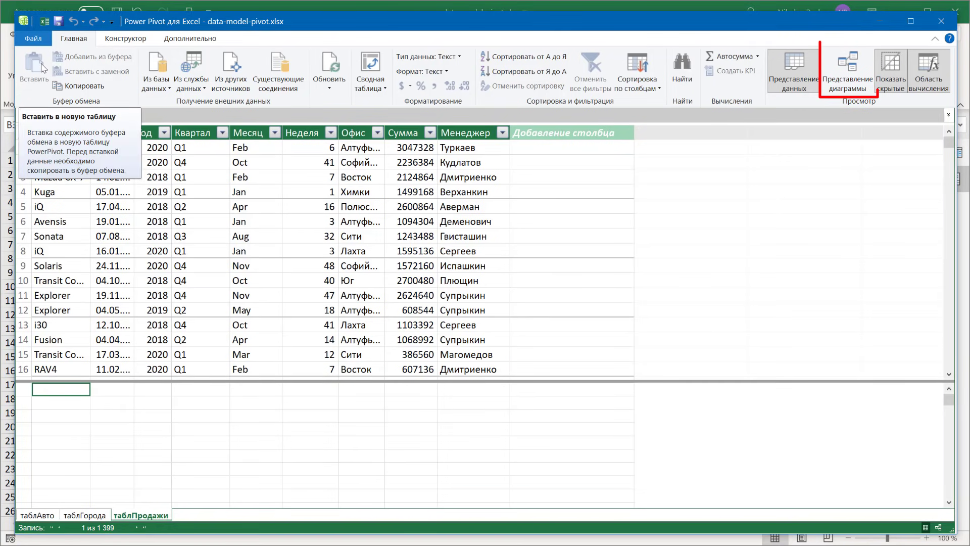
Step: In Diagram View, relate таблПродажи to таблАвто on Модель and to таблГорода on Офис
{"action": "left_click", "coordinate": [839, 79]}
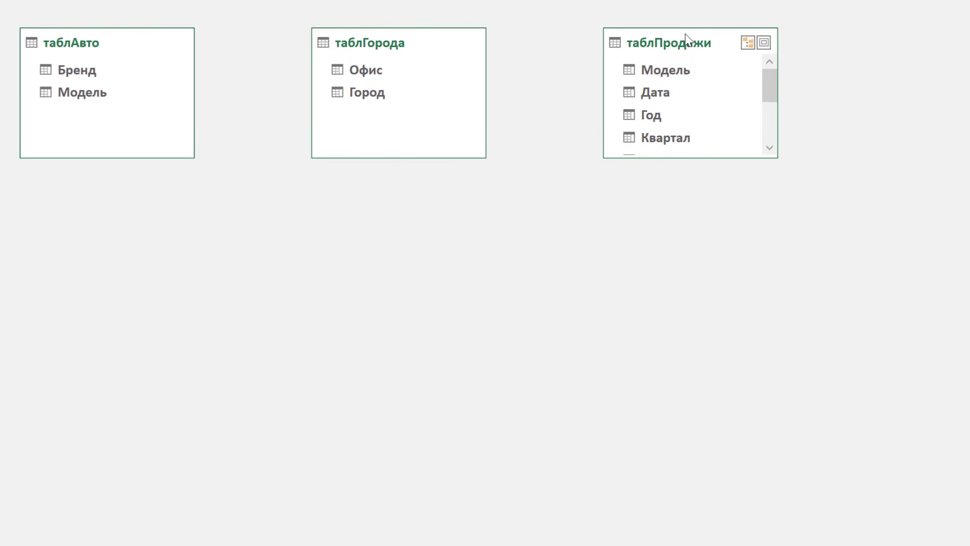
{"action": "left_click_drag", "start_coordinate": [676, 46], "coordinate": [368, 279]}
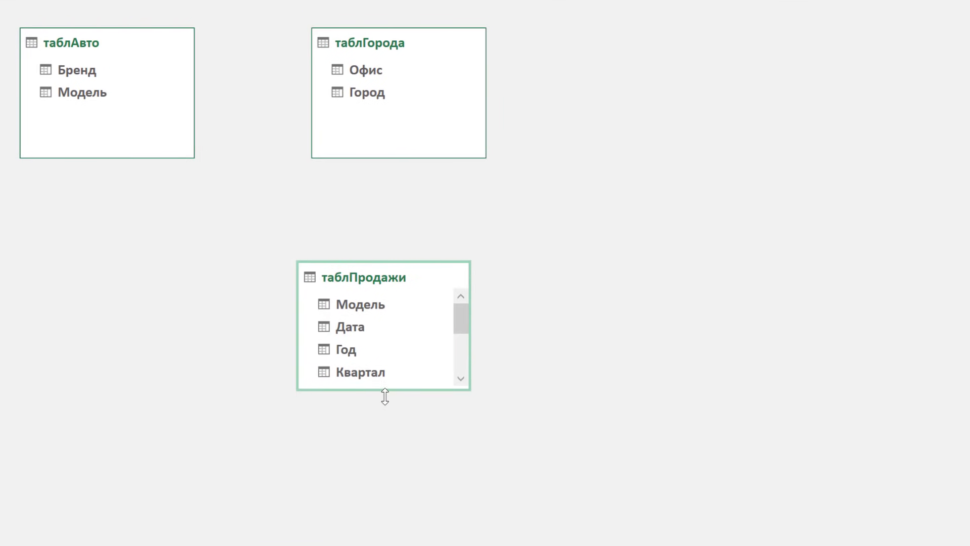
{"action": "mouse_move", "coordinate": [394, 391]}
{"action": "left_mouse_down"}
{"action": "mouse_move", "coordinate": [394, 475]}
{"action": "mouse_move", "coordinate": [393, 461]}
{"action": "left_mouse_up"}
{"action": "mouse_move", "coordinate": [442, 306]}
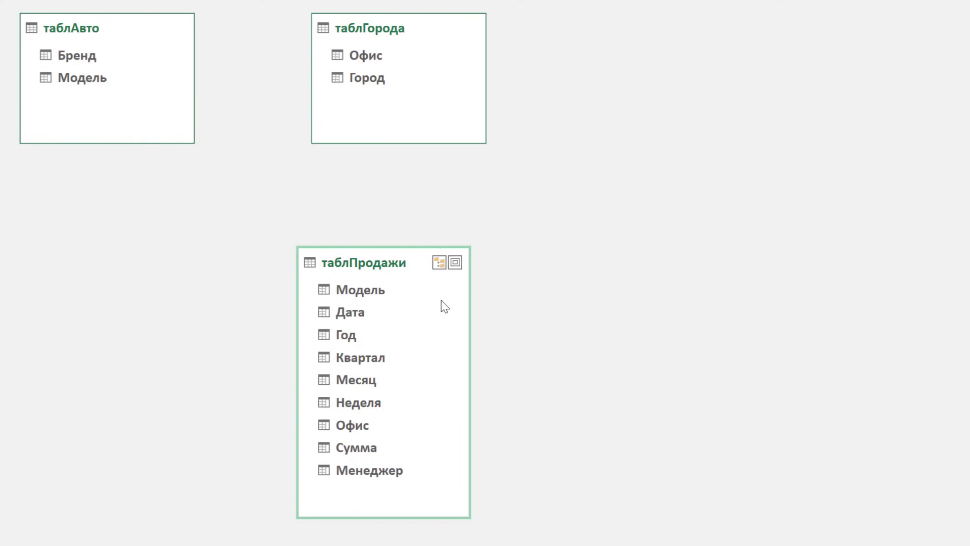
{"action": "left_click", "coordinate": [370, 298]}
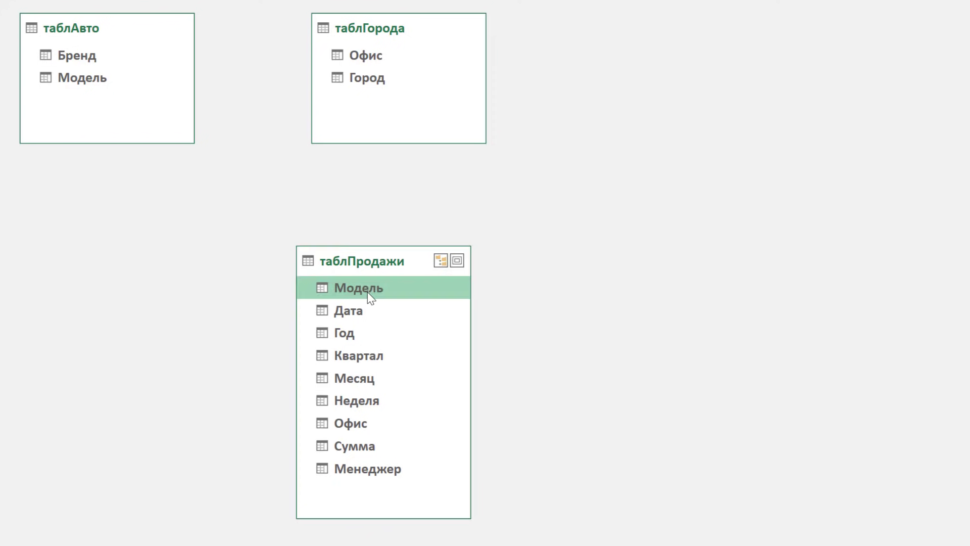
{"action": "left_click_drag", "start_coordinate": [369, 298], "coordinate": [87, 78]}
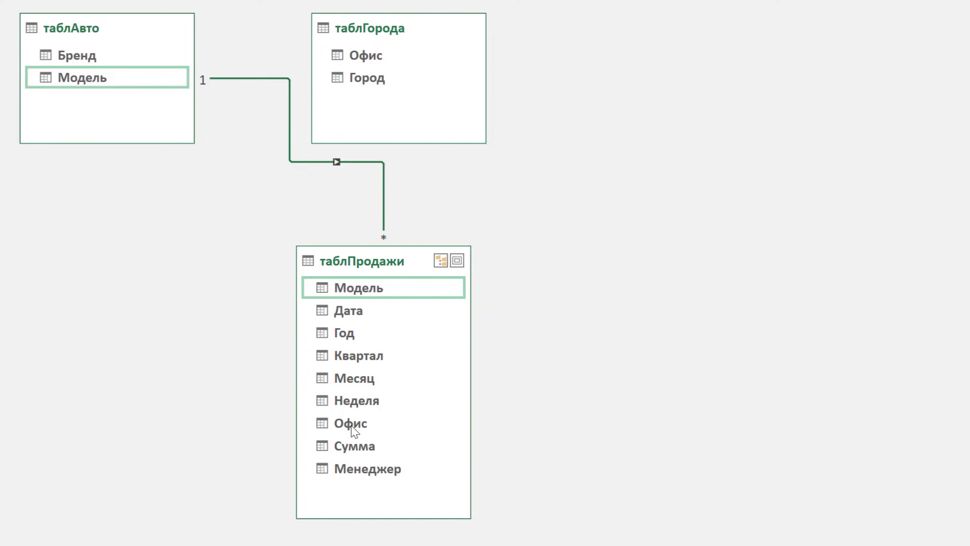
{"action": "mouse_move", "coordinate": [352, 427]}
{"action": "left_mouse_down"}
{"action": "mouse_move", "coordinate": [393, 103]}
{"action": "mouse_move", "coordinate": [384, 57]}
{"action": "left_mouse_up"}
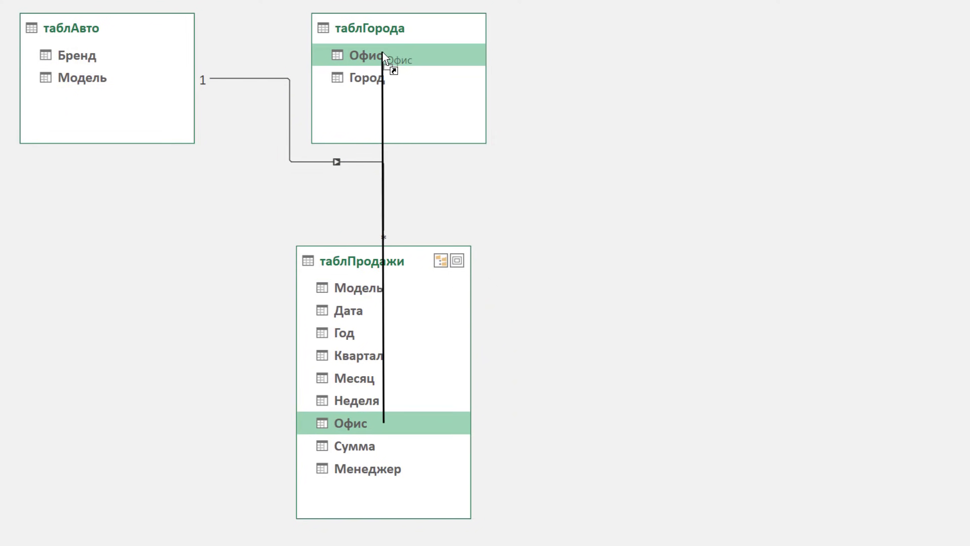
{"action": "left_click_drag", "start_coordinate": [383, 53], "coordinate": [457, 57]}
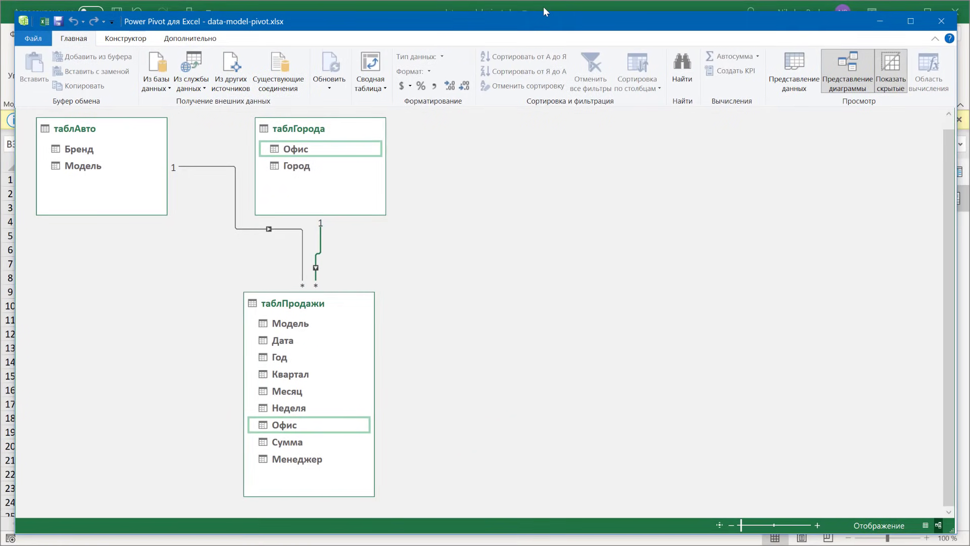
{"action": "left_click", "coordinate": [545, 11]}
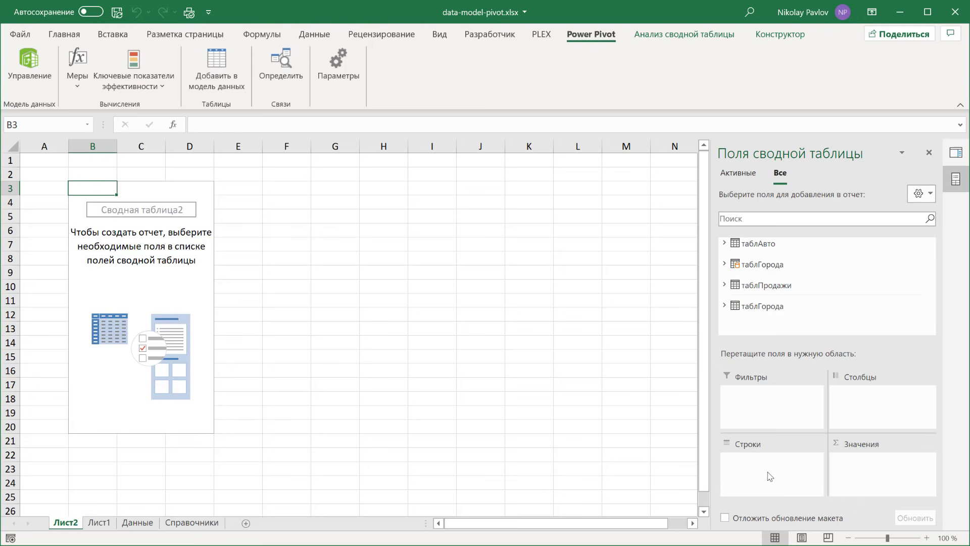
Step: Lay out the PivotTable with Бренд in rows, Город in columns and Sum of Сумма as values
{"action": "left_click", "coordinate": [726, 245]}
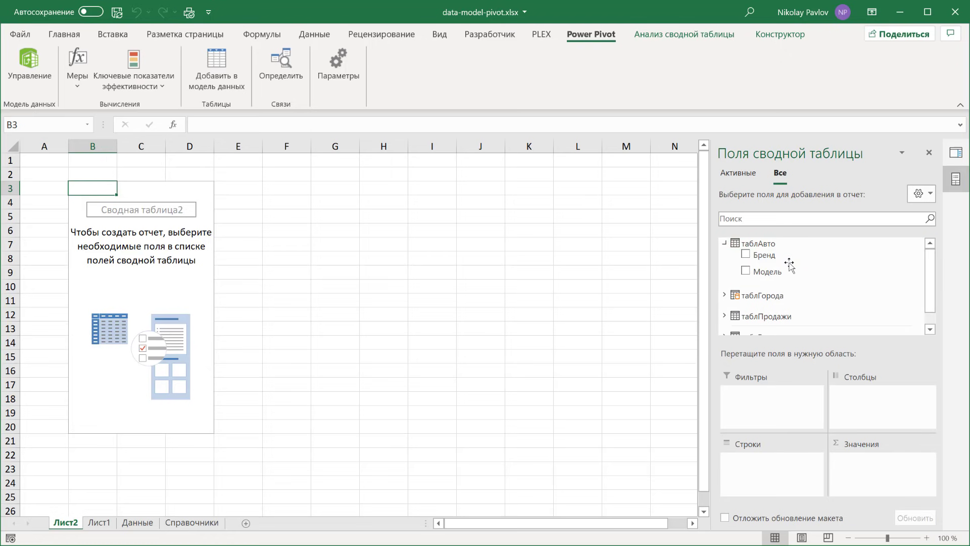
{"action": "left_click_drag", "start_coordinate": [780, 256], "coordinate": [752, 471]}
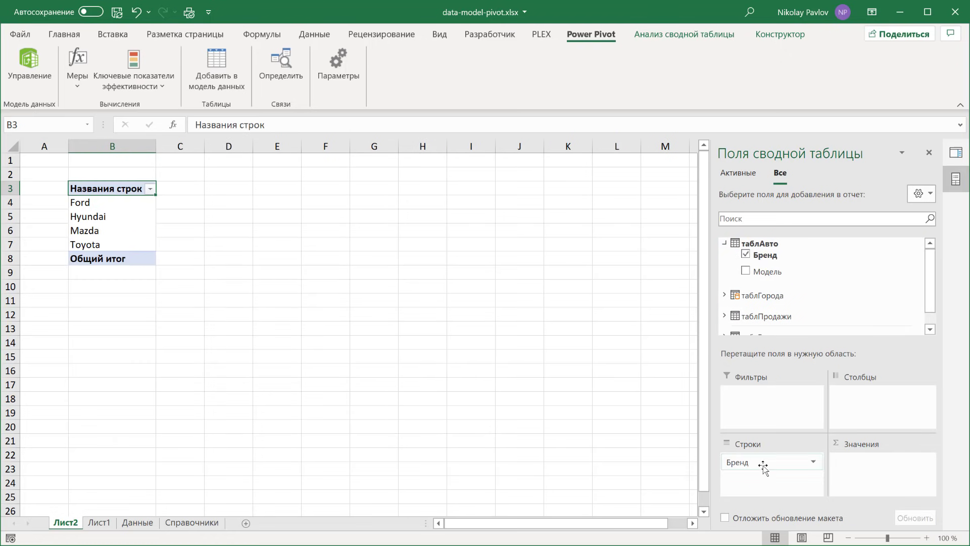
{"action": "left_click", "coordinate": [725, 295]}
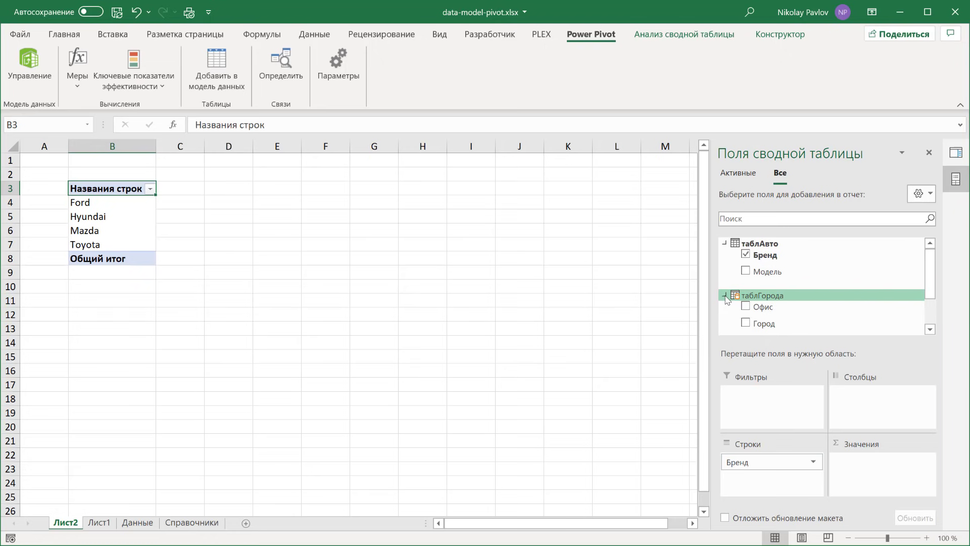
{"action": "left_click_drag", "start_coordinate": [763, 322], "coordinate": [881, 403]}
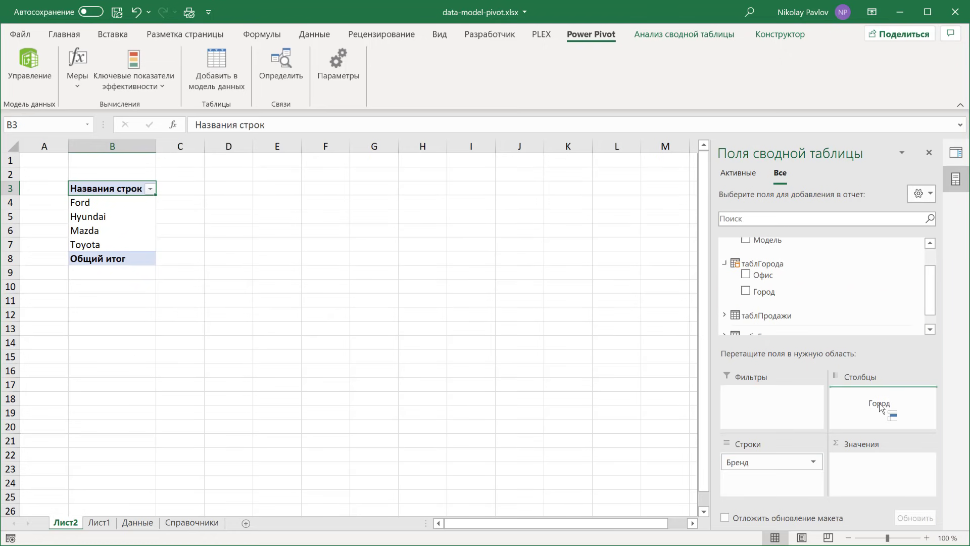
{"action": "left_click", "coordinate": [725, 317]}
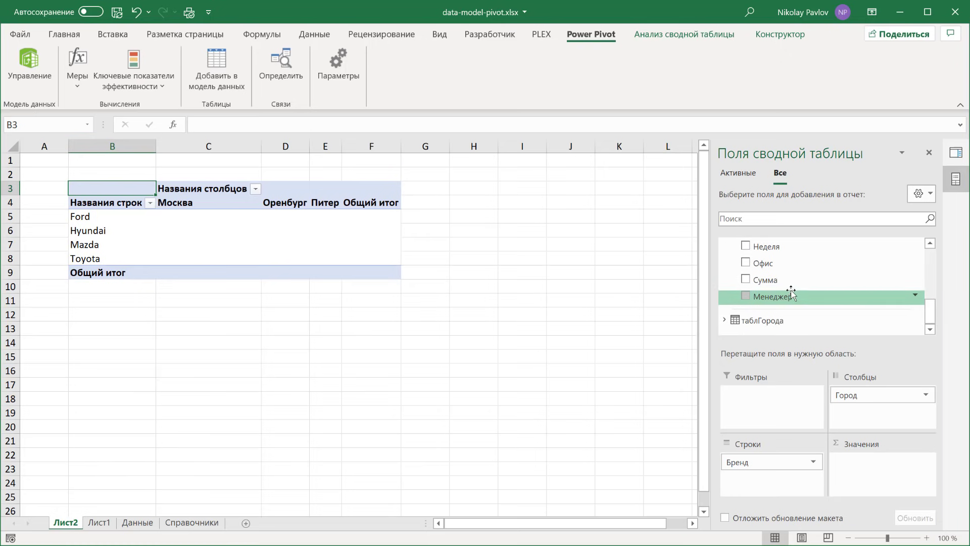
{"action": "left_click_drag", "start_coordinate": [772, 284], "coordinate": [854, 465]}
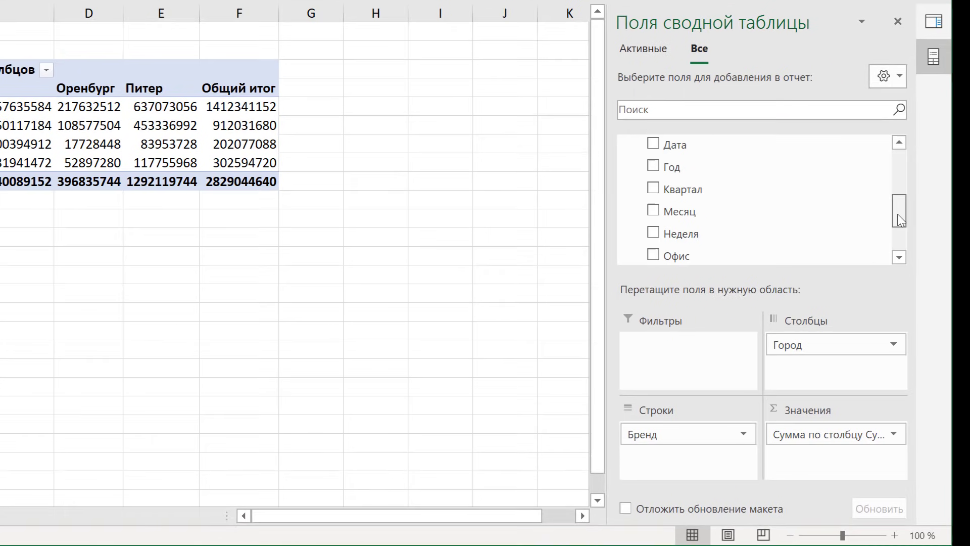
{"action": "left_click_drag", "start_coordinate": [924, 304], "coordinate": [924, 262]}
Step: Build the Лист2 pivot with Офис in rows and two counts of Модель, each totalling 1399
{"action": "left_click", "coordinate": [625, 217]}
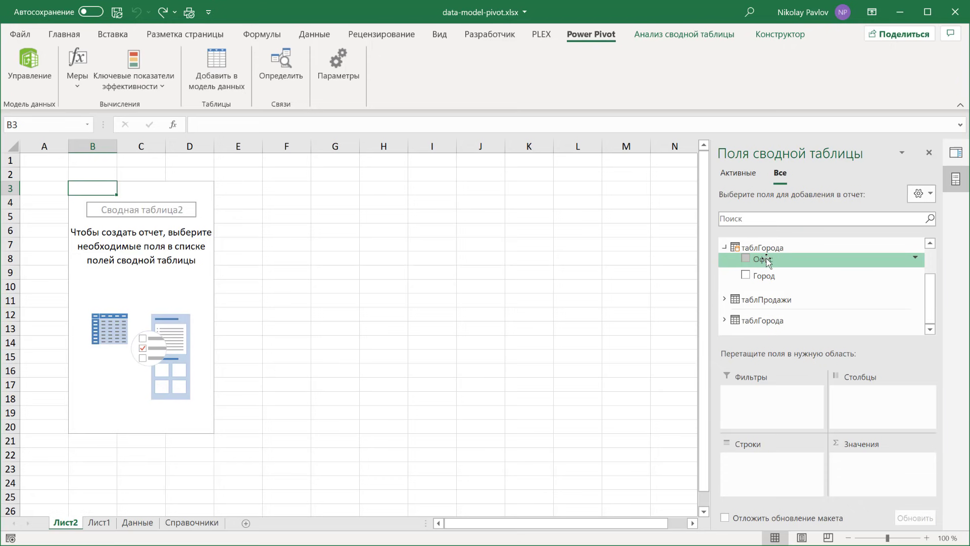
{"action": "left_click_drag", "start_coordinate": [770, 261], "coordinate": [759, 468]}
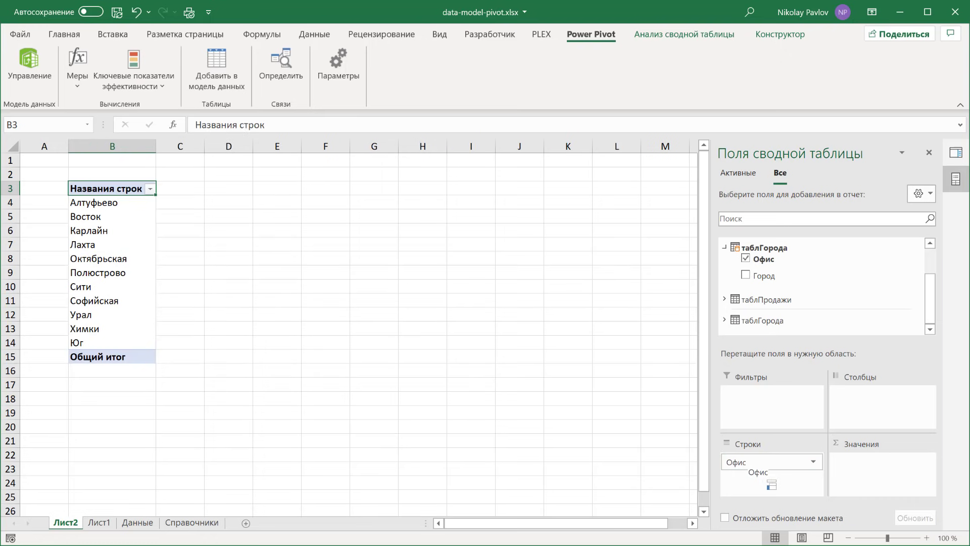
{"action": "left_click", "coordinate": [725, 299]}
{"action": "left_click_drag", "start_coordinate": [766, 255], "coordinate": [881, 480]}
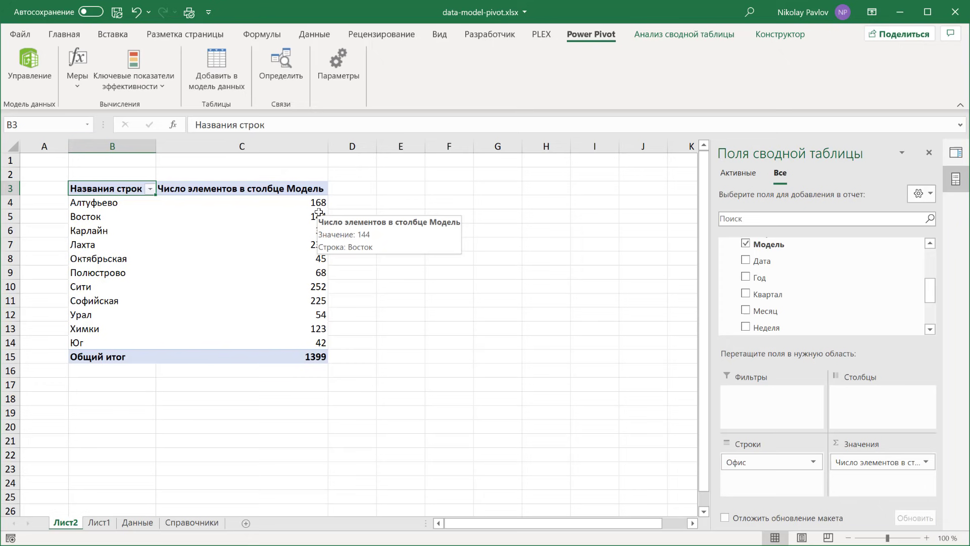
{"action": "left_click", "coordinate": [768, 245]}
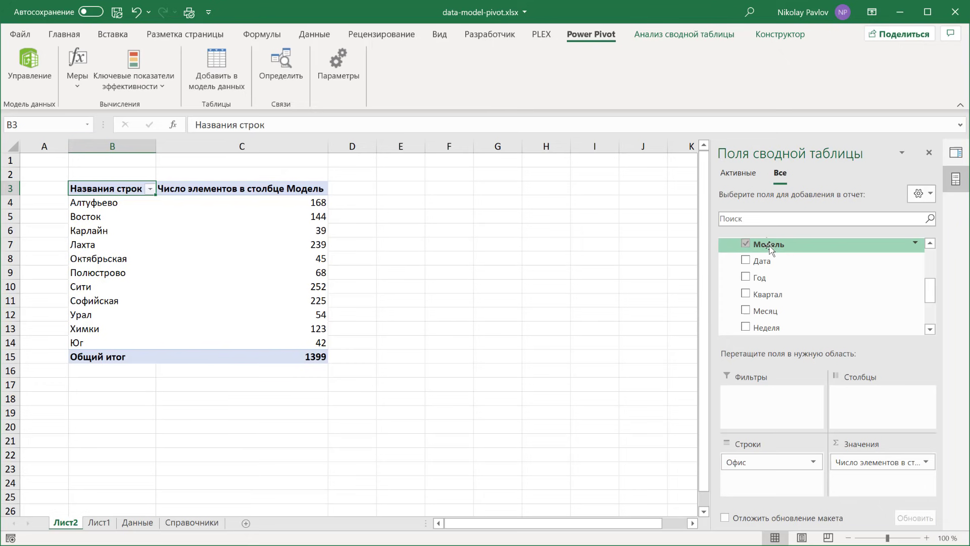
{"action": "left_click_drag", "start_coordinate": [769, 248], "coordinate": [866, 485]}
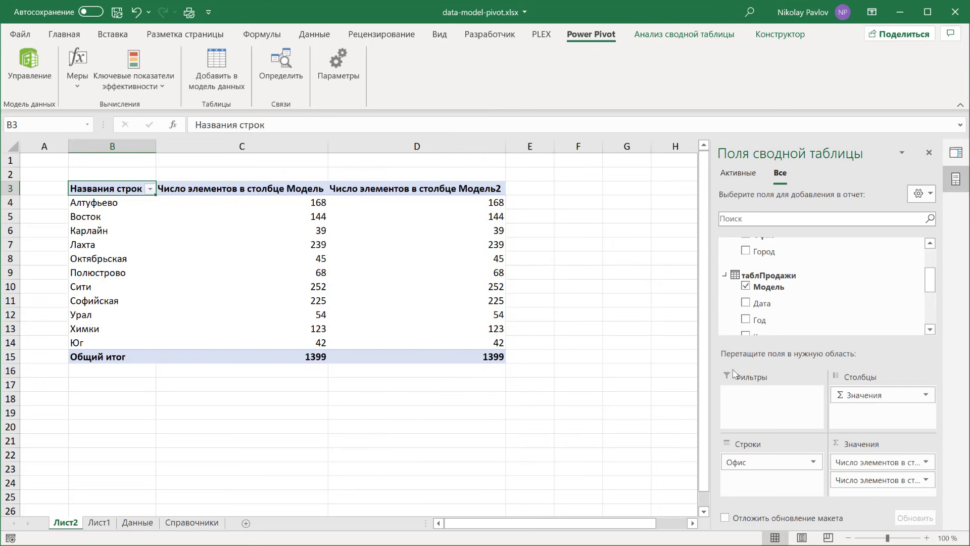
Step: Switch the Модель2 value column to Distinct Count (Число разных элементов)
{"action": "right_click", "coordinate": [461, 217]}
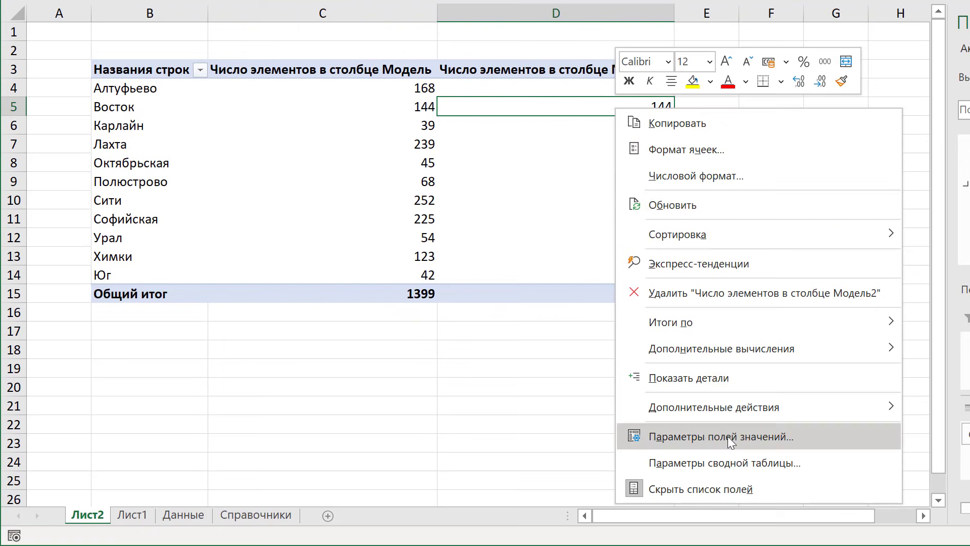
{"action": "left_click", "coordinate": [727, 440]}
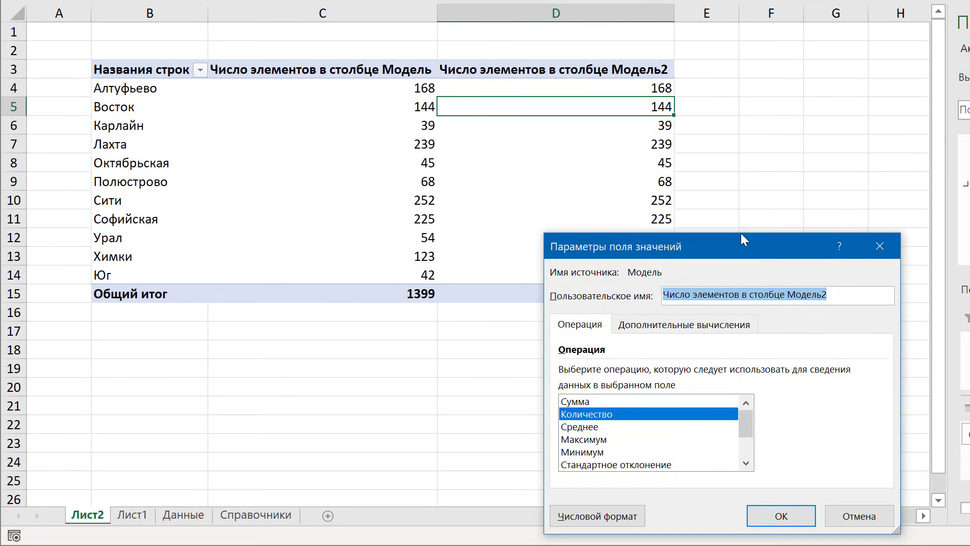
{"action": "left_click_drag", "start_coordinate": [741, 232], "coordinate": [682, 129]}
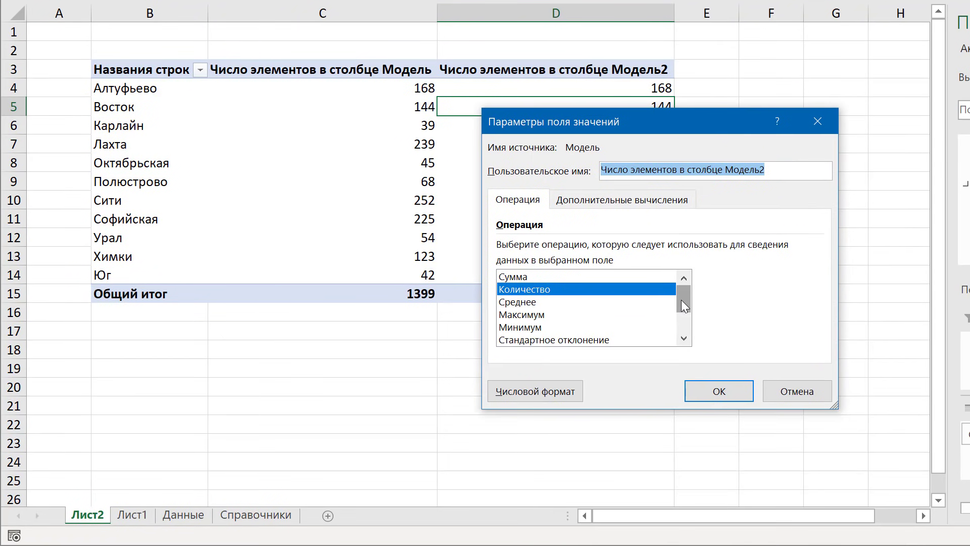
{"action": "left_click_drag", "start_coordinate": [681, 299], "coordinate": [681, 320]}
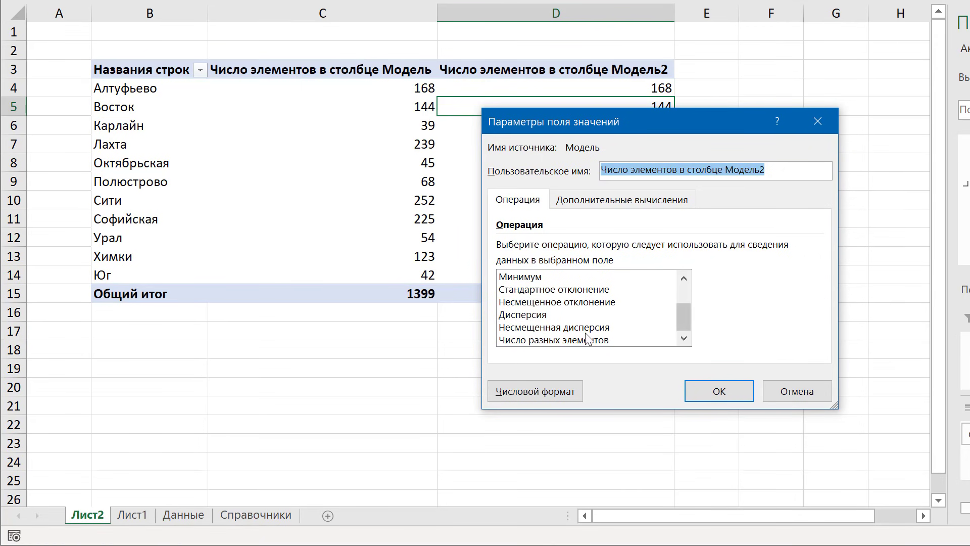
{"action": "left_click", "coordinate": [573, 342]}
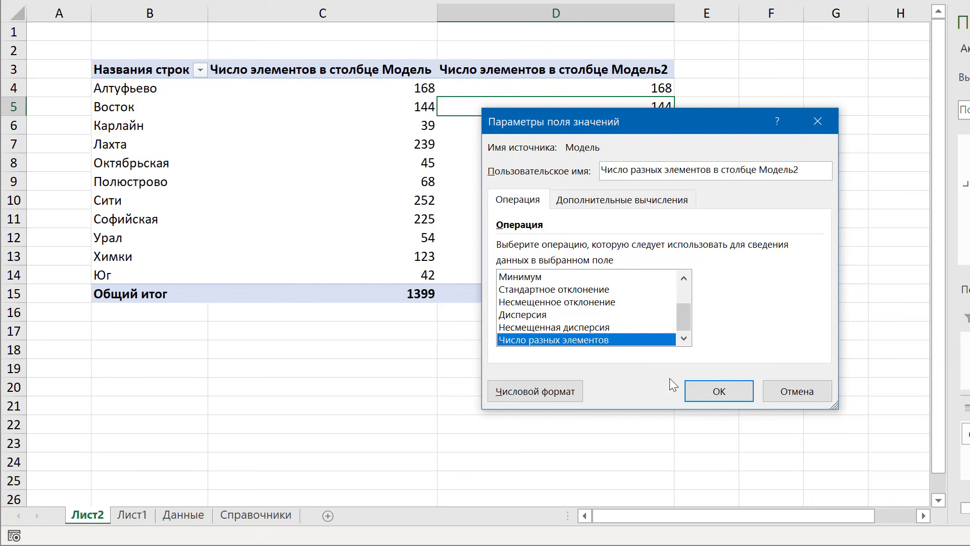
{"action": "left_click", "coordinate": [693, 390]}
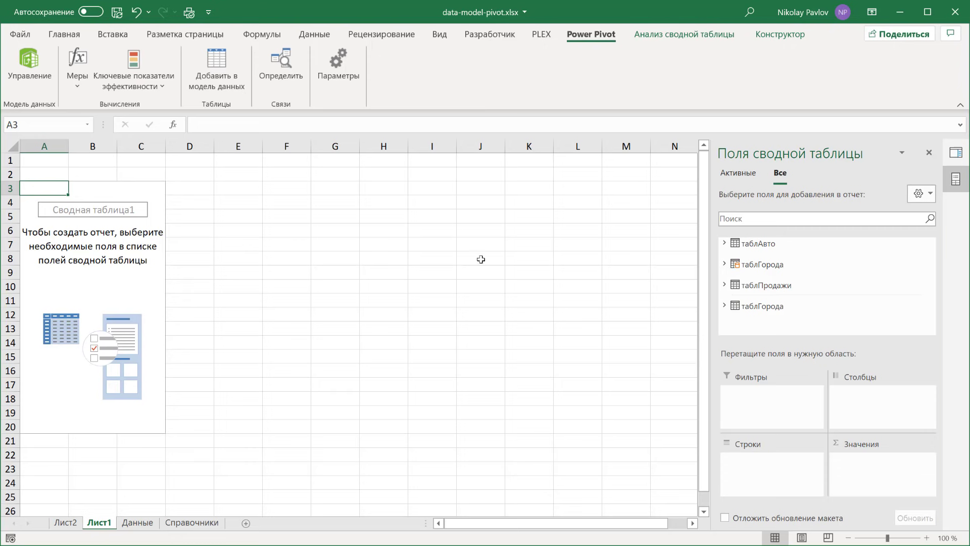
Step: Put Бренд in the Лист1 pivot rows and Сумма in its values
{"action": "left_click", "coordinate": [724, 244]}
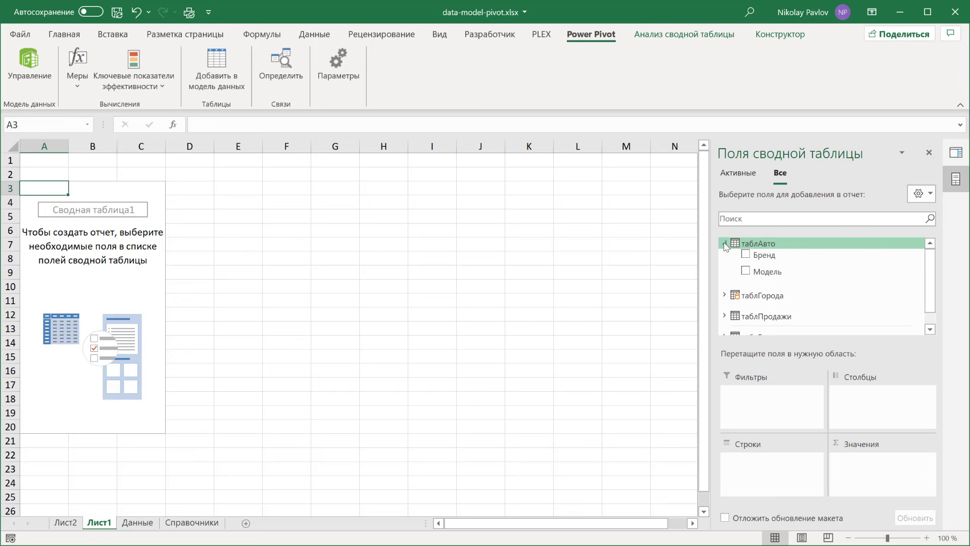
{"action": "mouse_move", "coordinate": [763, 255]}
{"action": "left_mouse_down"}
{"action": "mouse_move", "coordinate": [788, 342]}
{"action": "mouse_move", "coordinate": [763, 468]}
{"action": "left_mouse_up"}
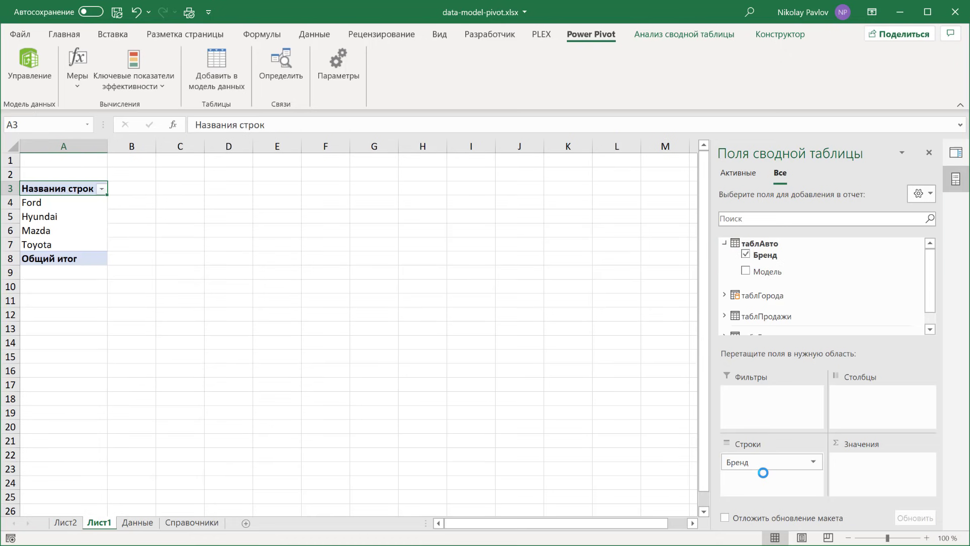
{"action": "left_click", "coordinate": [725, 316]}
{"action": "scroll", "coordinate": [789, 298], "scroll_direction": "down", "scroll_amount": 1}
{"action": "scroll", "coordinate": [788, 296], "scroll_direction": "down", "scroll_amount": 1}
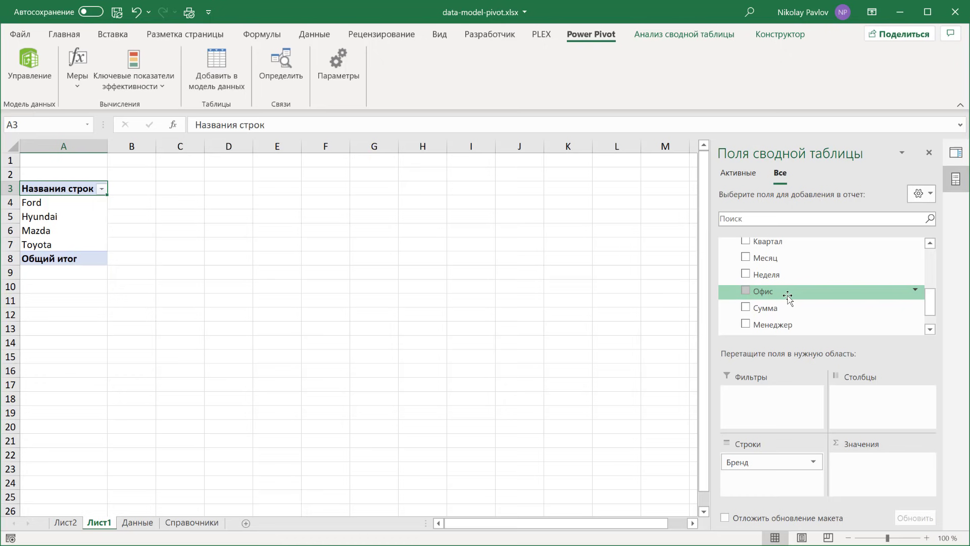
{"action": "scroll", "coordinate": [788, 296], "scroll_direction": "down", "scroll_amount": 1}
{"action": "mouse_move", "coordinate": [784, 281]}
{"action": "left_mouse_down"}
{"action": "mouse_move", "coordinate": [862, 418]}
{"action": "mouse_move", "coordinate": [864, 477]}
{"action": "left_mouse_up"}
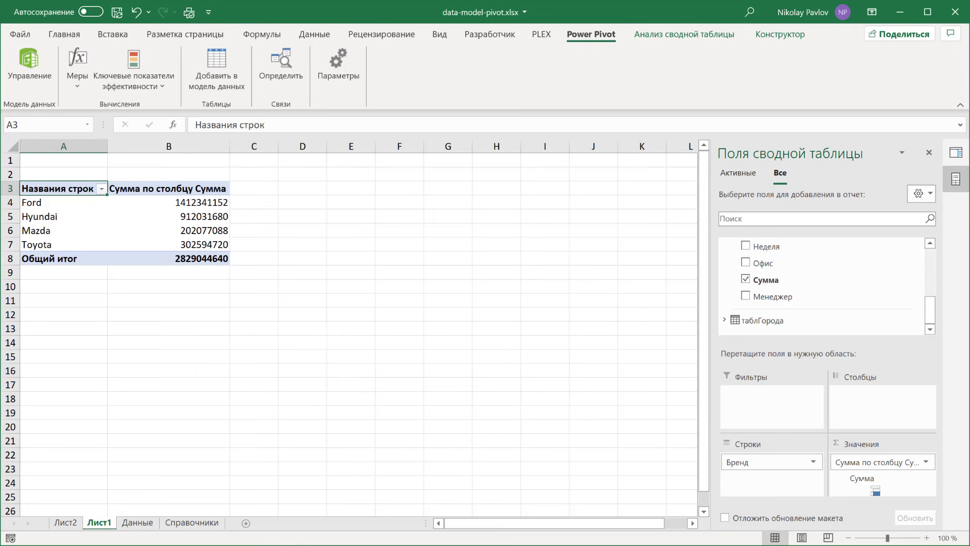
Step: Summarize Сумма by average instead of sum, giving an overall average of 2022190,593
{"action": "right_click", "coordinate": [194, 203]}
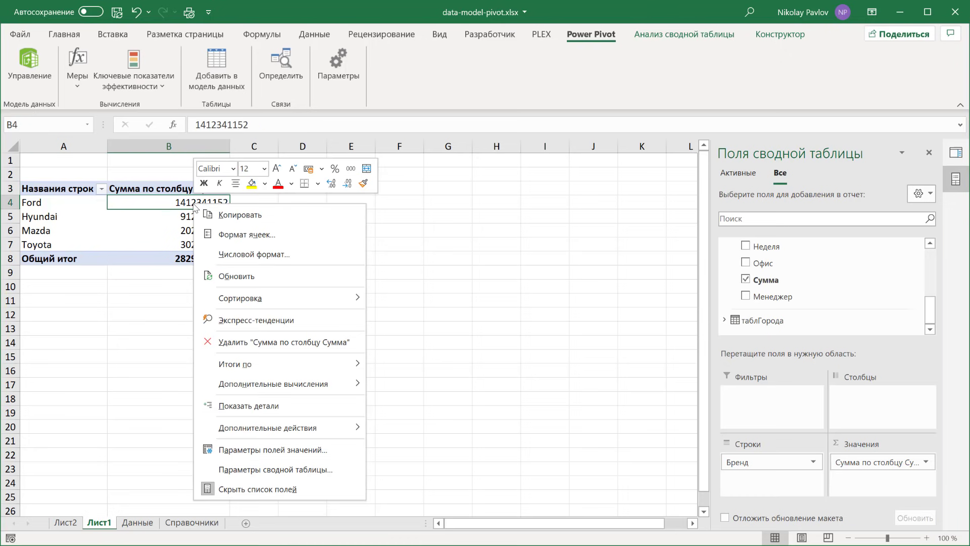
{"action": "mouse_move", "coordinate": [235, 364]}
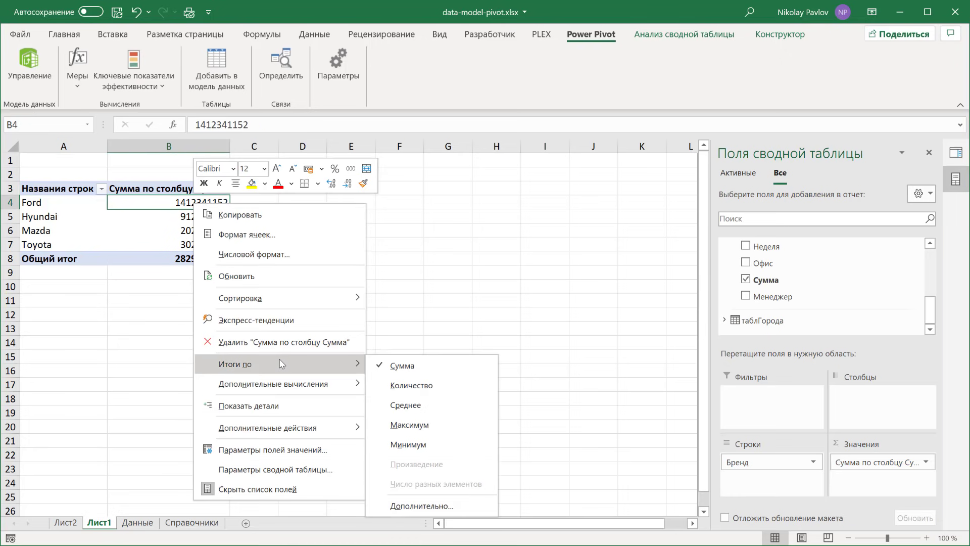
{"action": "left_click", "coordinate": [418, 409]}
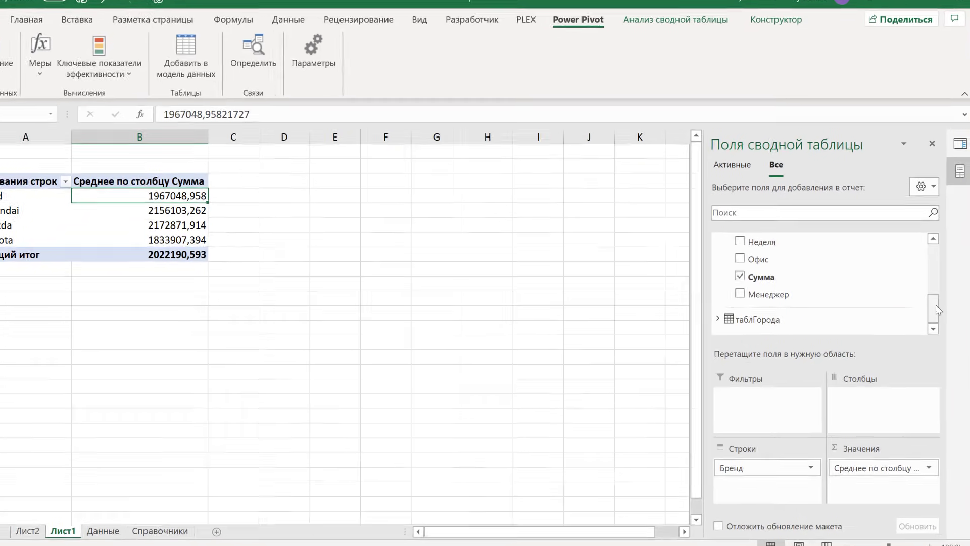
{"action": "left_click_drag", "start_coordinate": [930, 306], "coordinate": [951, 249]}
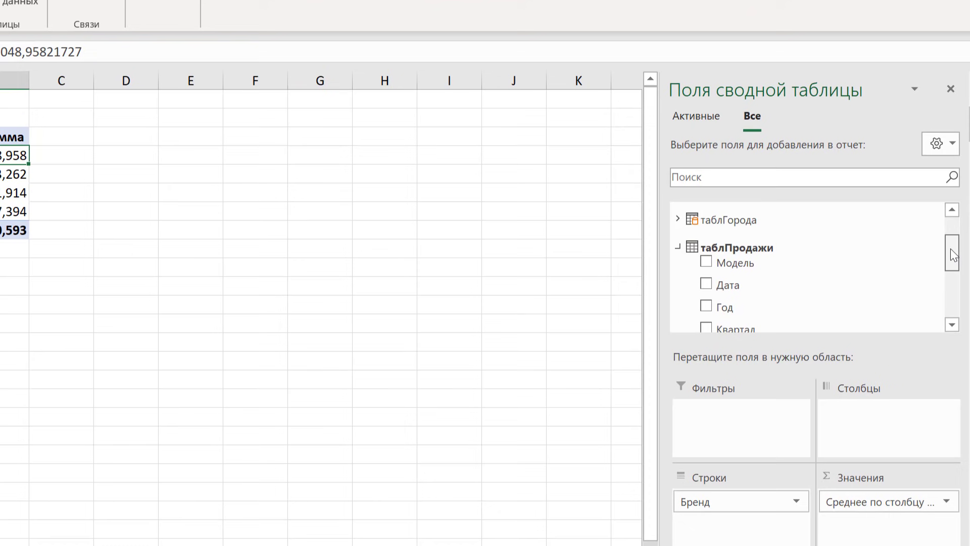
Step: Create a new measure on таблПродажи named Медианная стоимость
{"action": "right_click", "coordinate": [716, 249]}
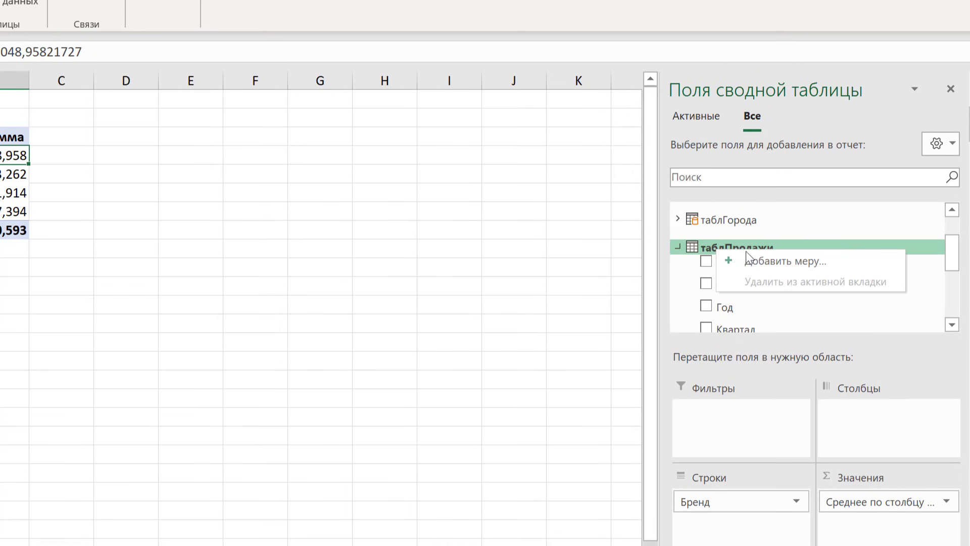
{"action": "left_click", "coordinate": [753, 265]}
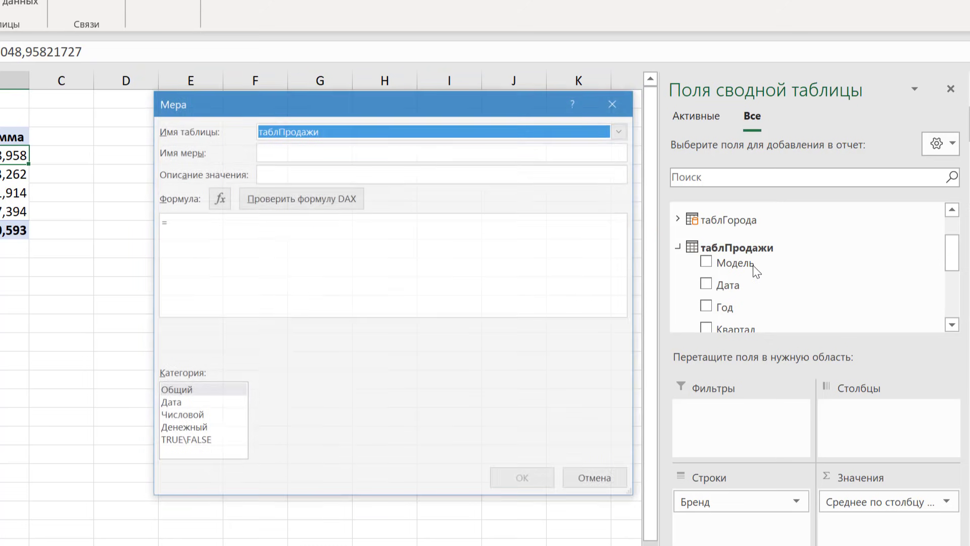
{"action": "left_click", "coordinate": [280, 152]}
{"action": "type", "text": "Mедиа"}
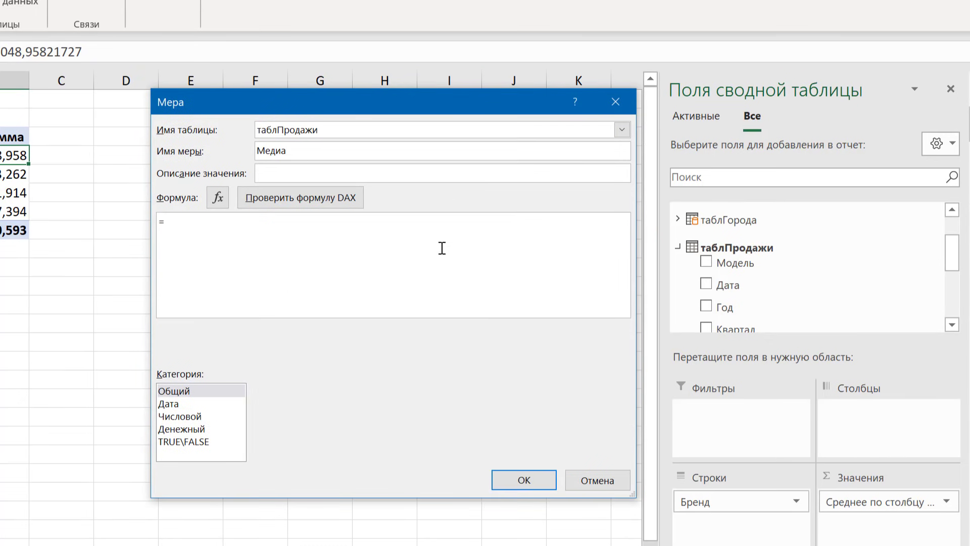
{"action": "type", "text": "нная стоимость"}
{"action": "type", "text": "Честное среднее"}
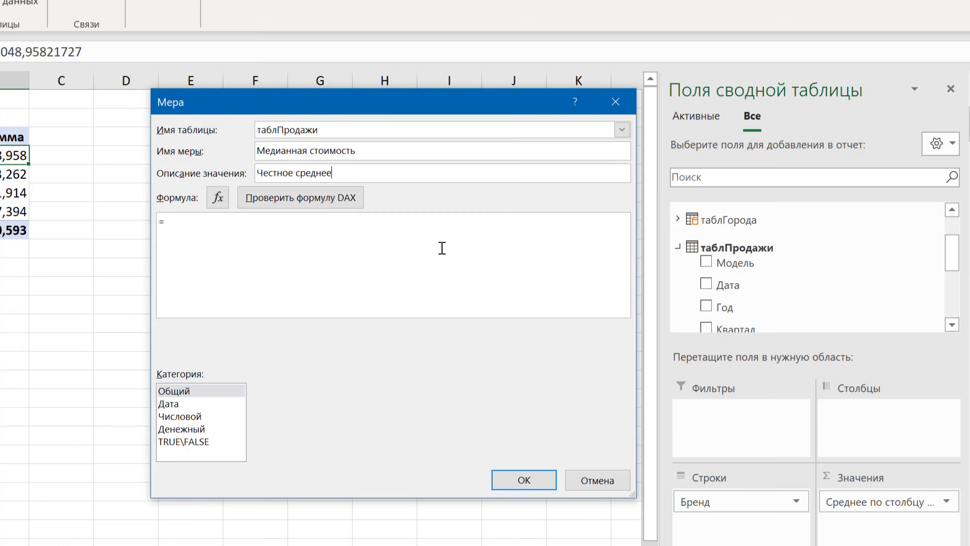
Step: Insert the MEDIAN function from the STATISTICAL category into the measure formula
{"action": "left_click", "coordinate": [184, 225]}
{"action": "type", "text": "M"}
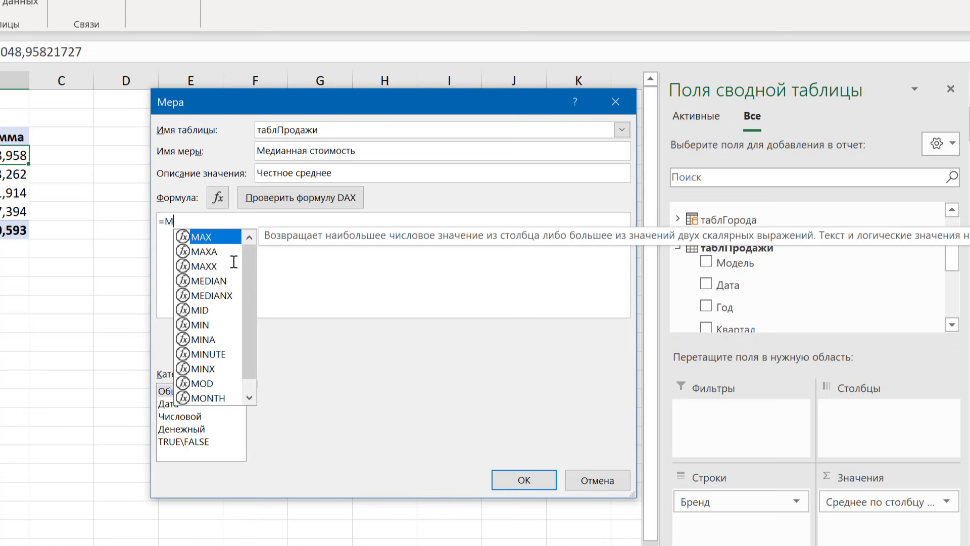
{"action": "type", "text": "E"}
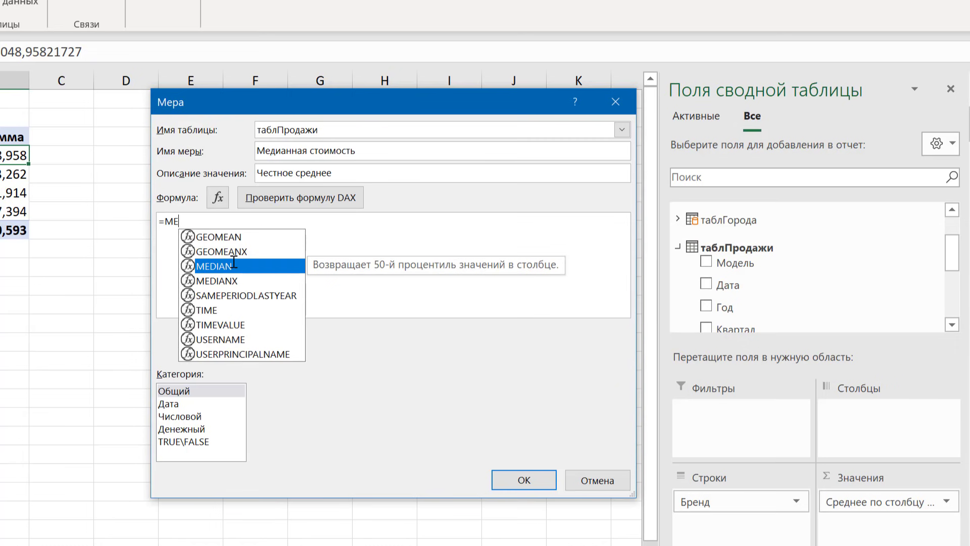
{"action": "key", "text": "BackSpace"}
{"action": "key", "text": "BackSpace"}
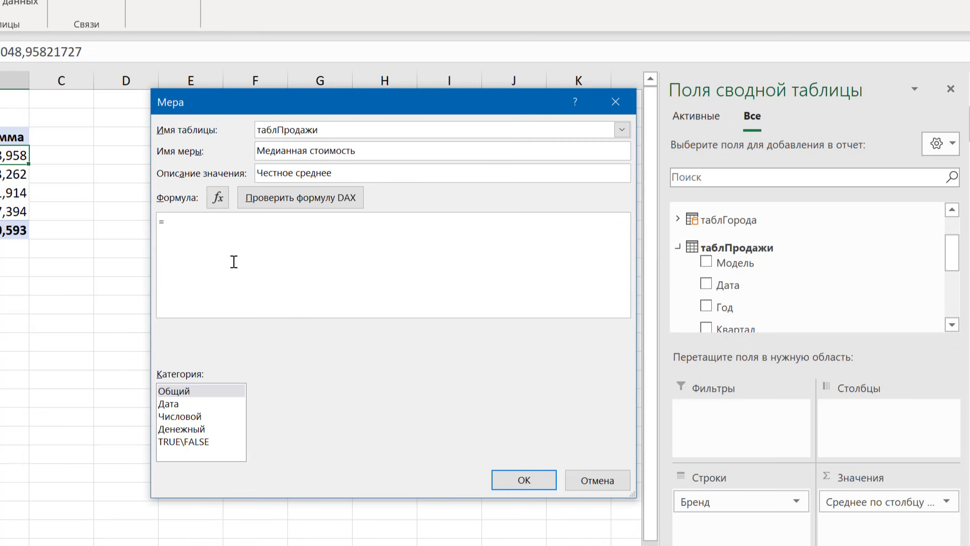
{"action": "left_click", "coordinate": [218, 197]}
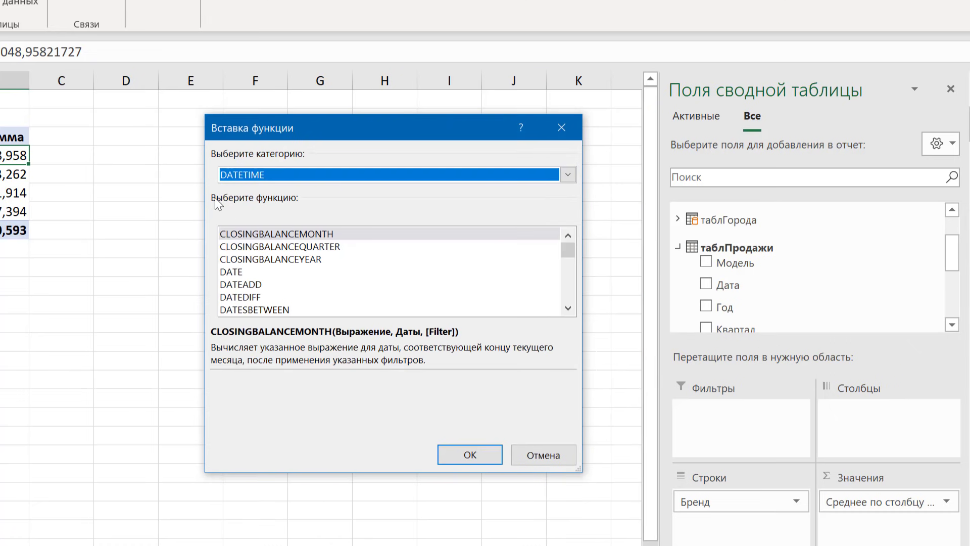
{"action": "left_click", "coordinate": [538, 175]}
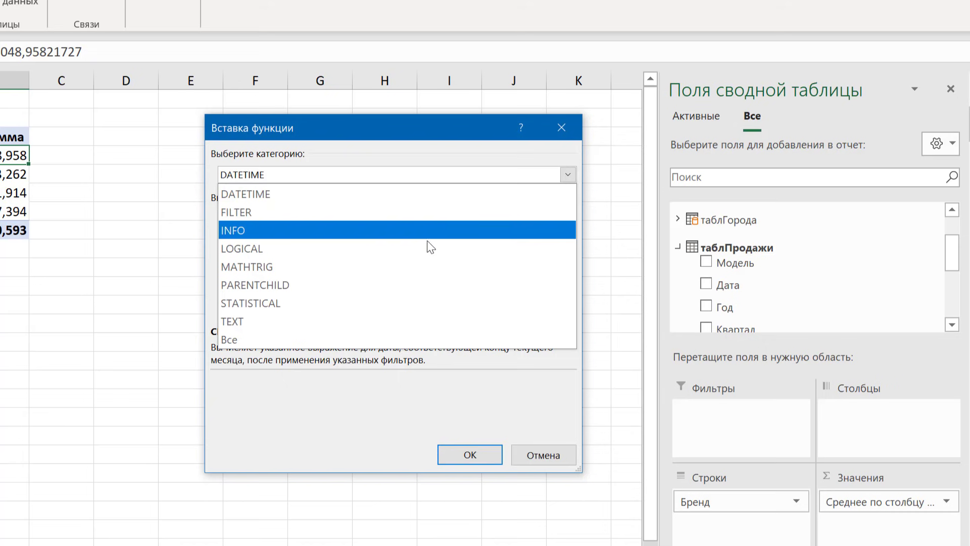
{"action": "left_click", "coordinate": [403, 304]}
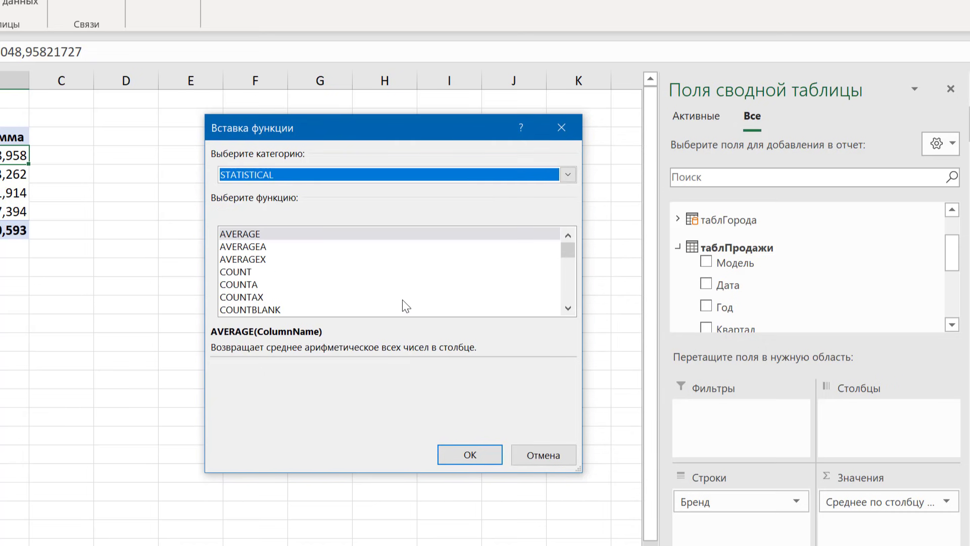
{"action": "left_click_drag", "start_coordinate": [568, 254], "coordinate": [569, 275]}
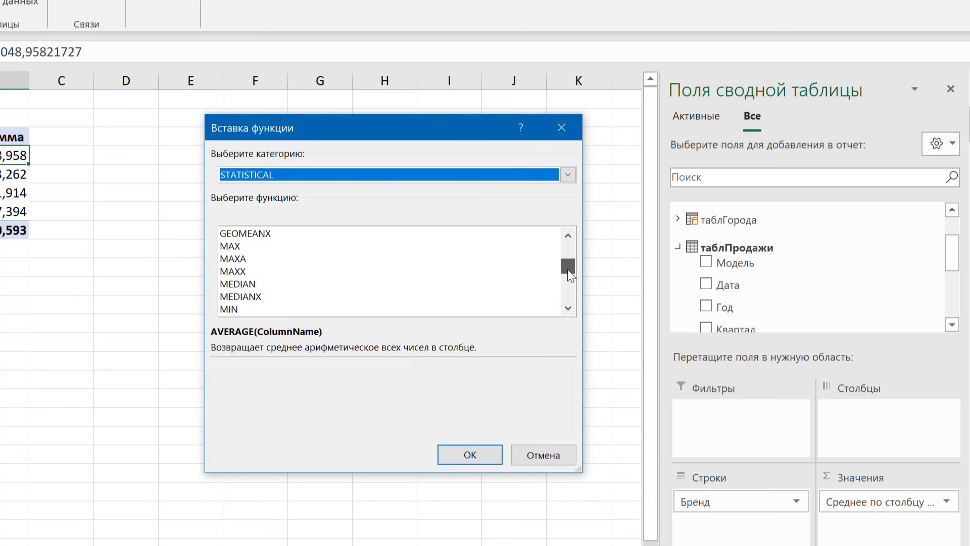
{"action": "left_click", "coordinate": [250, 284]}
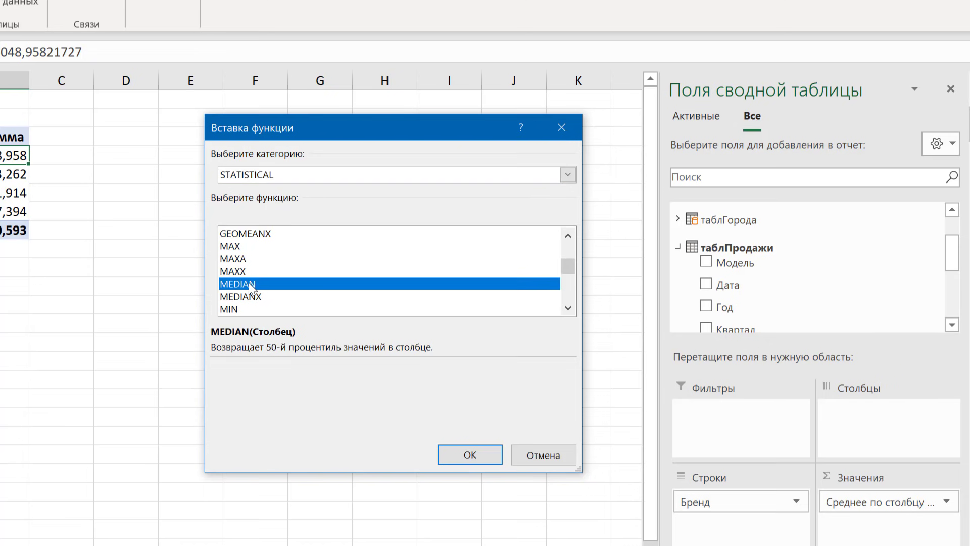
{"action": "left_click", "coordinate": [447, 456]}
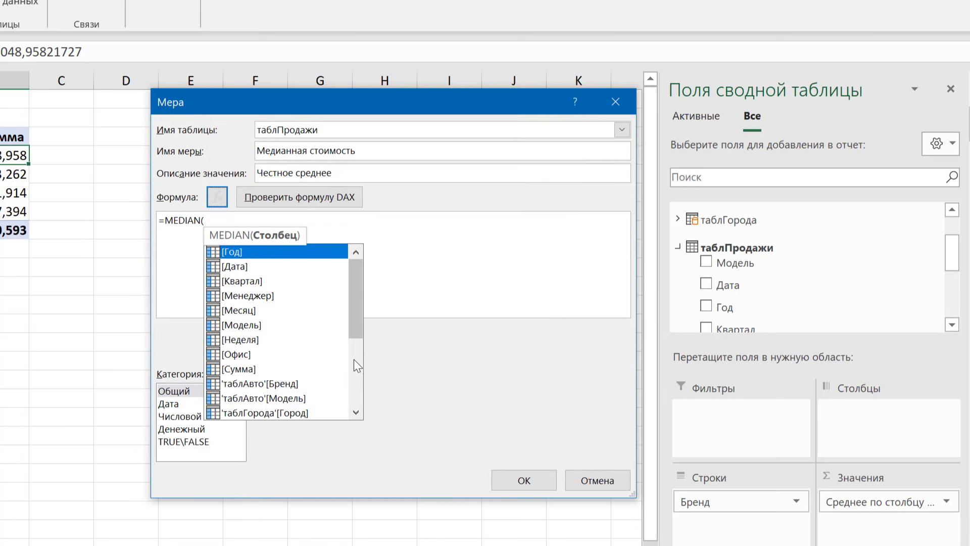
Step: Complete =MEDIAN('таблПродажи'[Сумма]), format it as ₽ currency with 0 decimals, and confirm
{"action": "left_click_drag", "start_coordinate": [356, 325], "coordinate": [353, 396]}
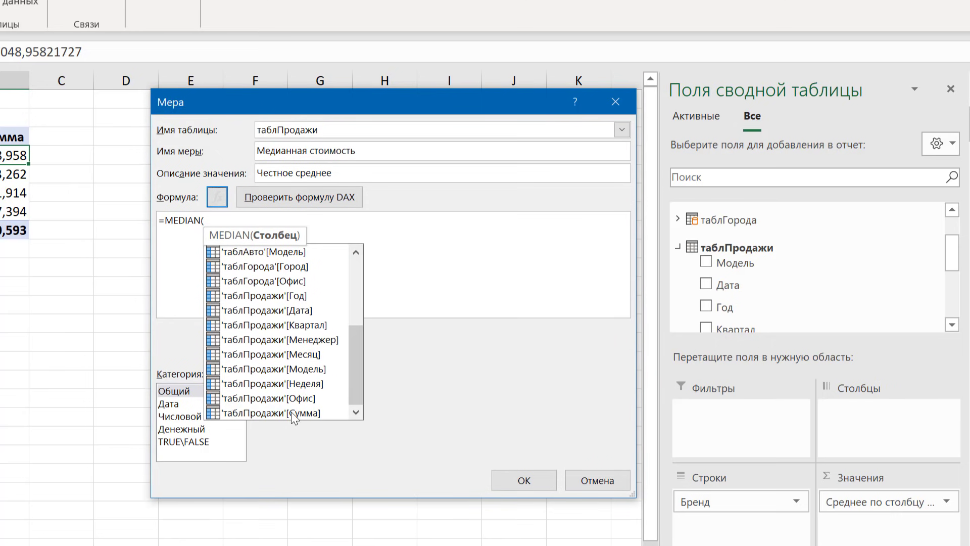
{"action": "left_click", "coordinate": [292, 412]}
{"action": "double_click", "coordinate": [291, 411]}
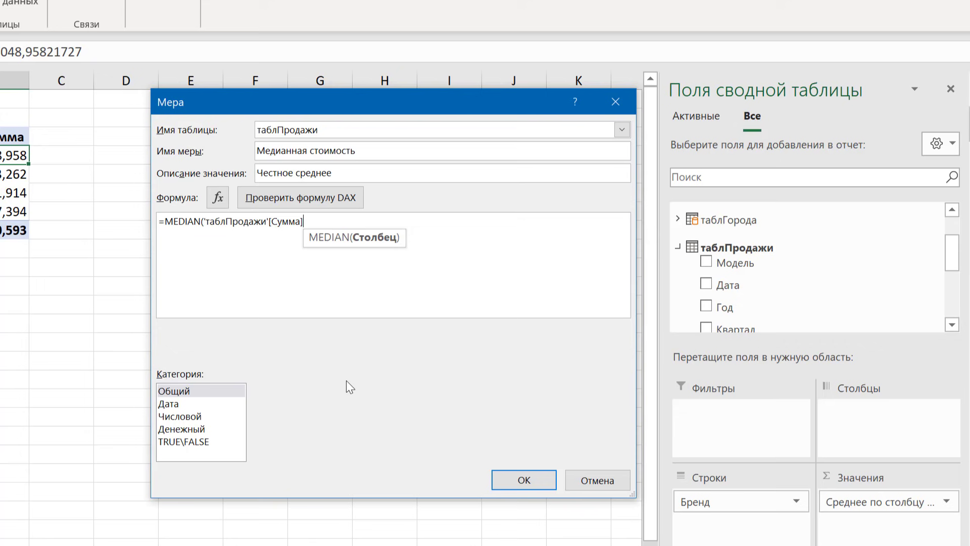
{"action": "type", "text": ")"}
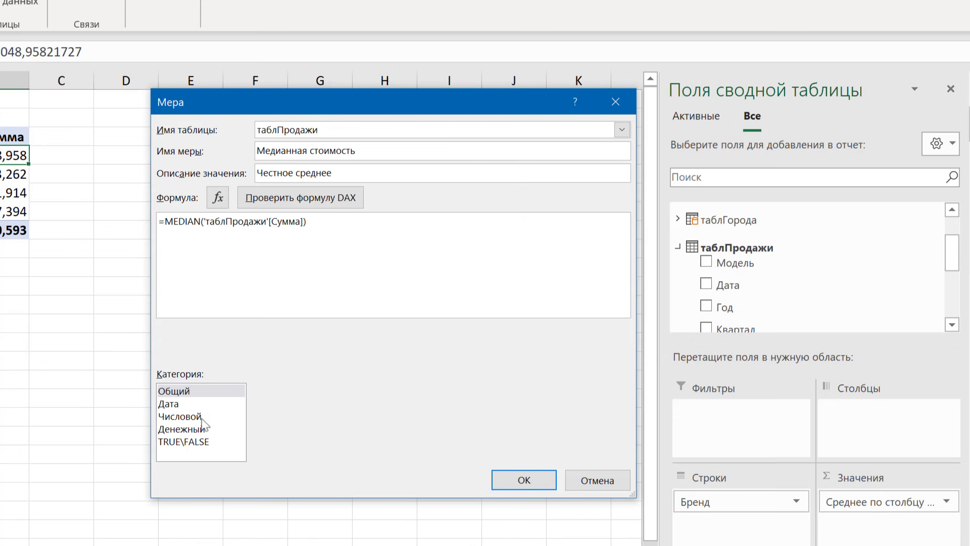
{"action": "left_click", "coordinate": [185, 429]}
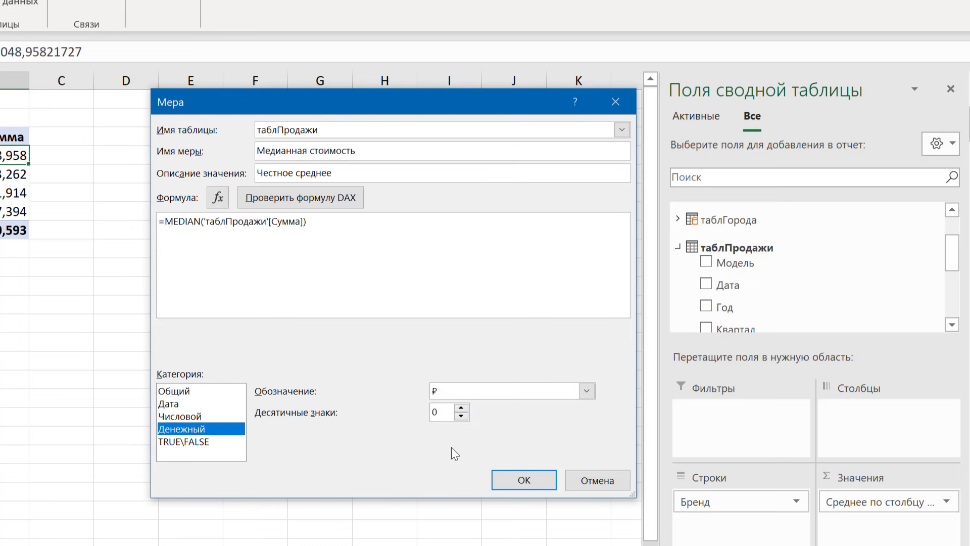
{"action": "left_click", "coordinate": [522, 480]}
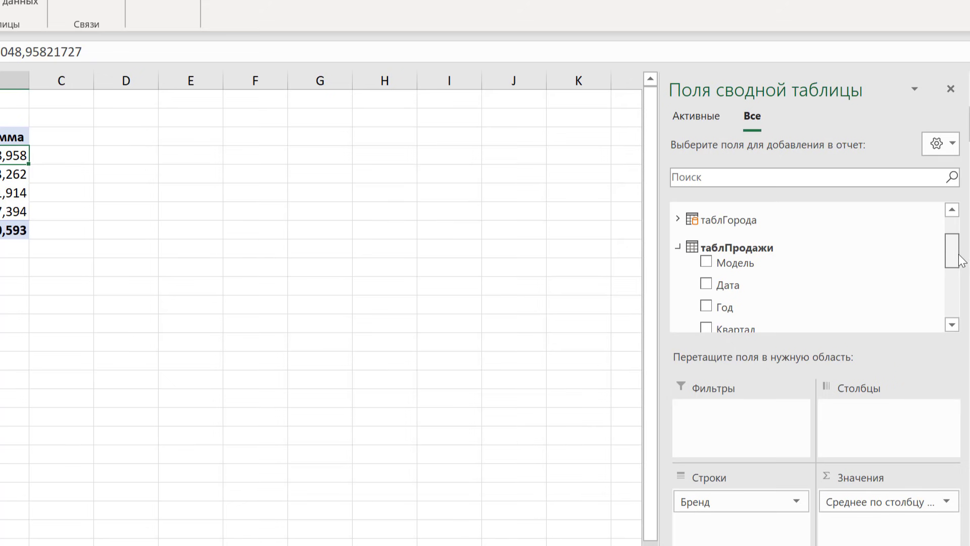
Step: Add the Медианная стоимость measure to the PivotTable values
{"action": "left_click_drag", "start_coordinate": [960, 260], "coordinate": [959, 305]}
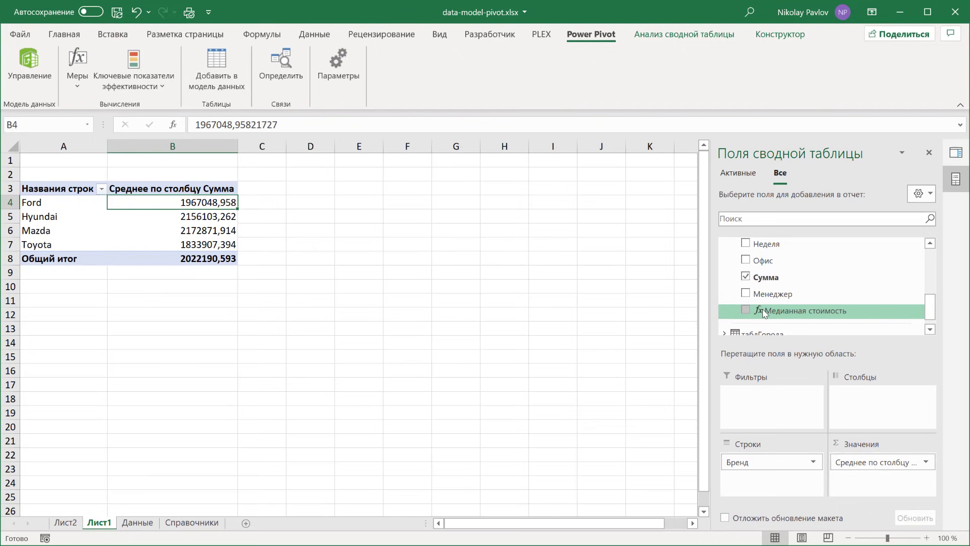
{"action": "left_click_drag", "start_coordinate": [764, 312], "coordinate": [880, 480]}
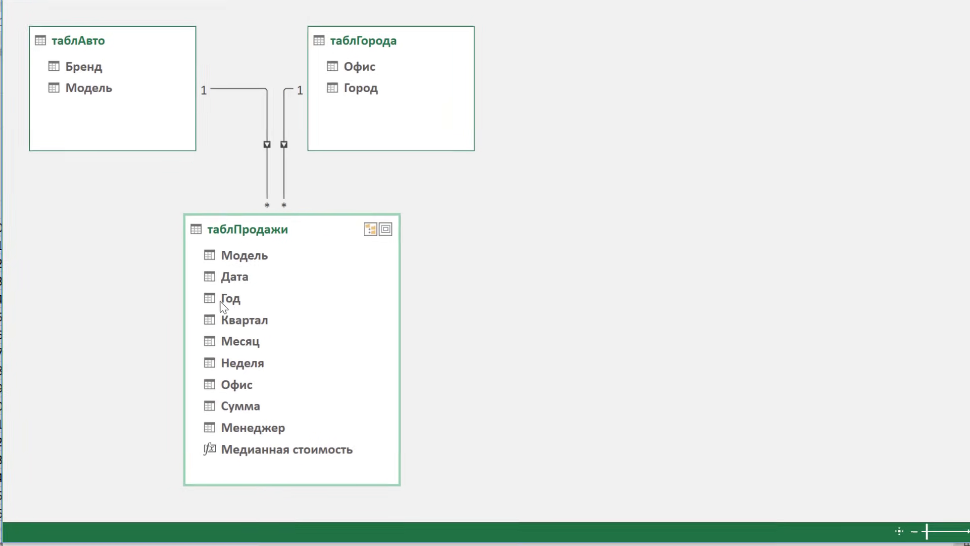
Step: Create the Мои даты hierarchy in таблПродажи from Год, Квартал, Месяц and Неделя
{"action": "left_click", "coordinate": [242, 295], "text": "ctrl"}
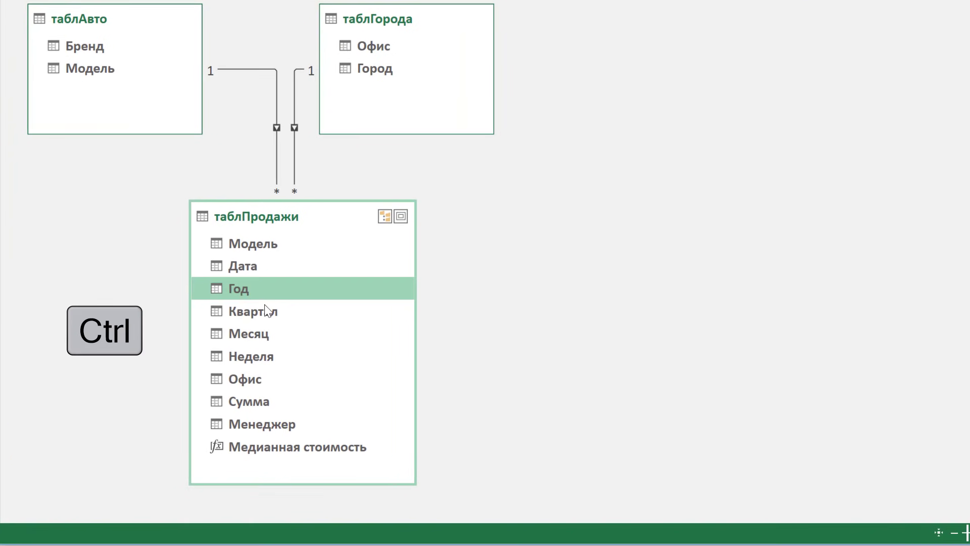
{"action": "left_click", "coordinate": [263, 314], "text": "ctrl"}
{"action": "left_click", "coordinate": [259, 339], "text": "ctrl"}
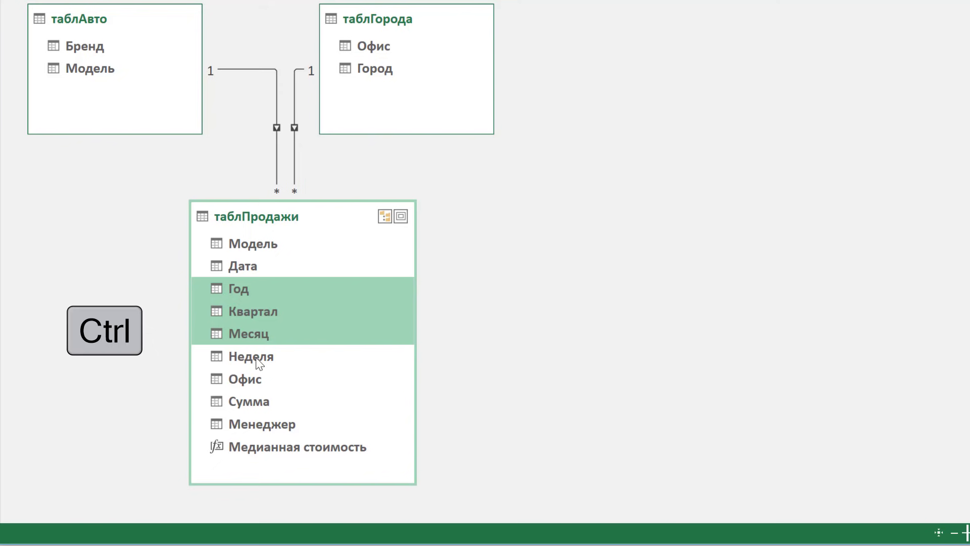
{"action": "left_click", "coordinate": [256, 357], "text": "ctrl"}
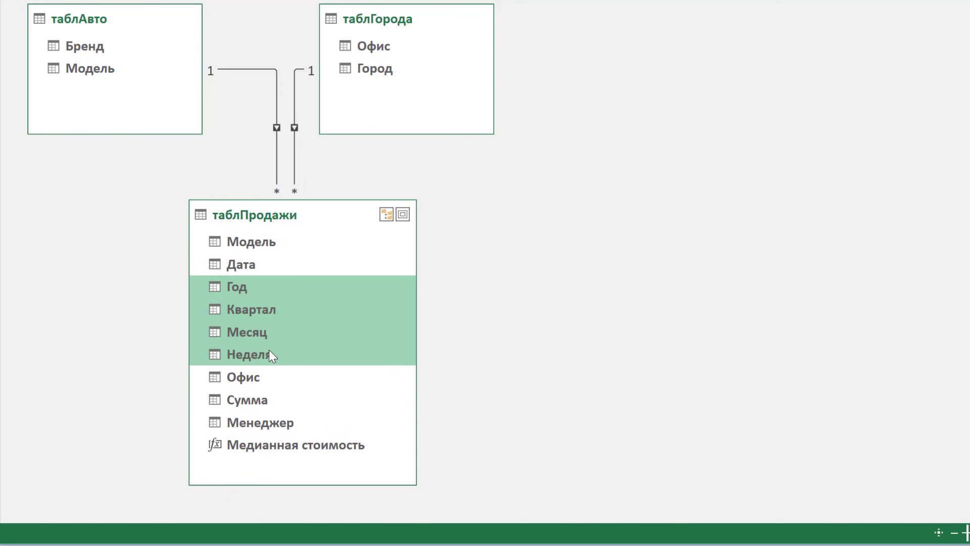
{"action": "right_click", "coordinate": [269, 345]}
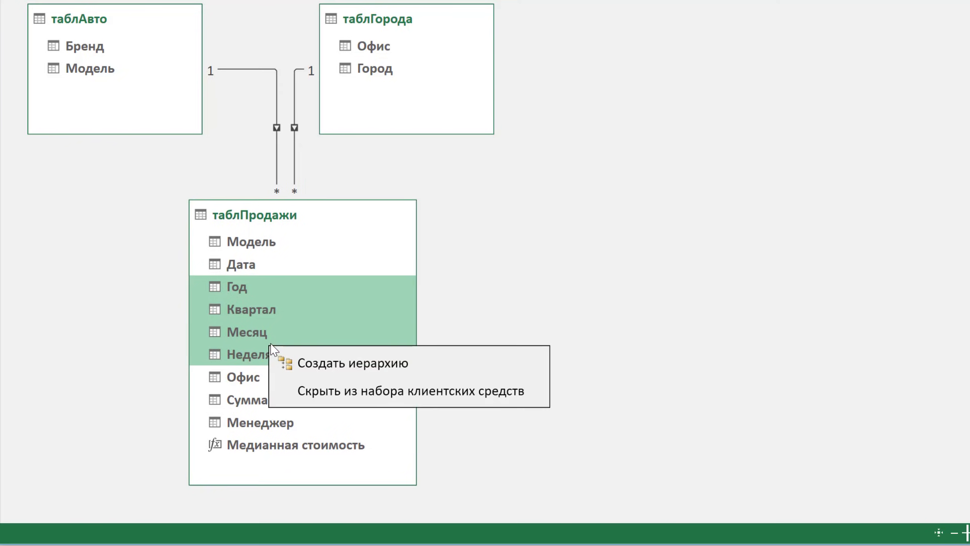
{"action": "left_click", "coordinate": [334, 361]}
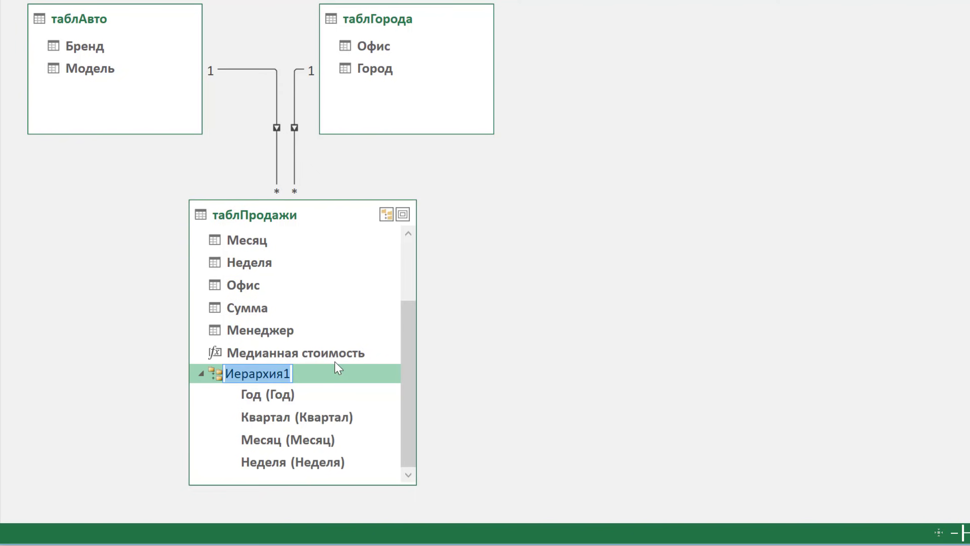
{"action": "type", "text": "Мои да"}
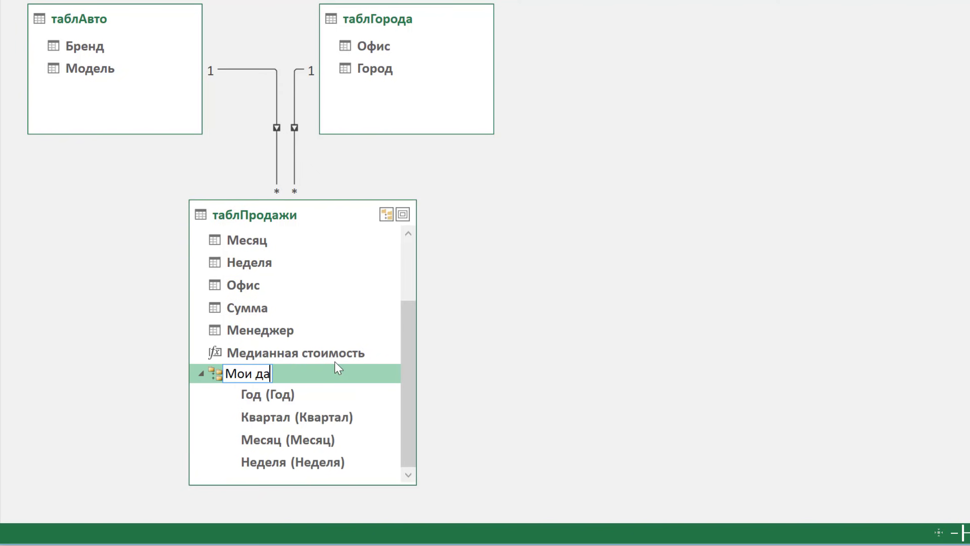
{"action": "type", "text": "ты"}
{"action": "key", "text": "Return"}
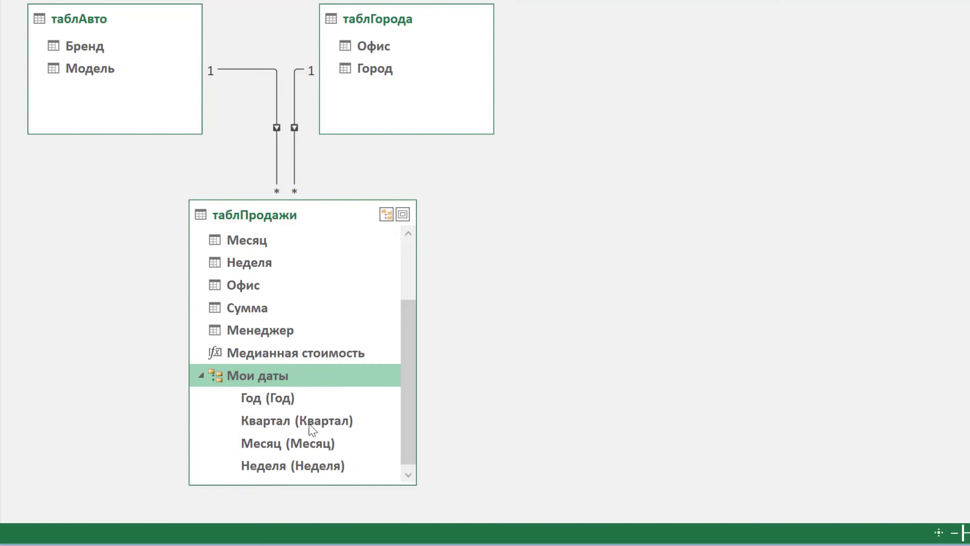
{"action": "left_click_drag", "start_coordinate": [318, 471], "coordinate": [315, 431]}
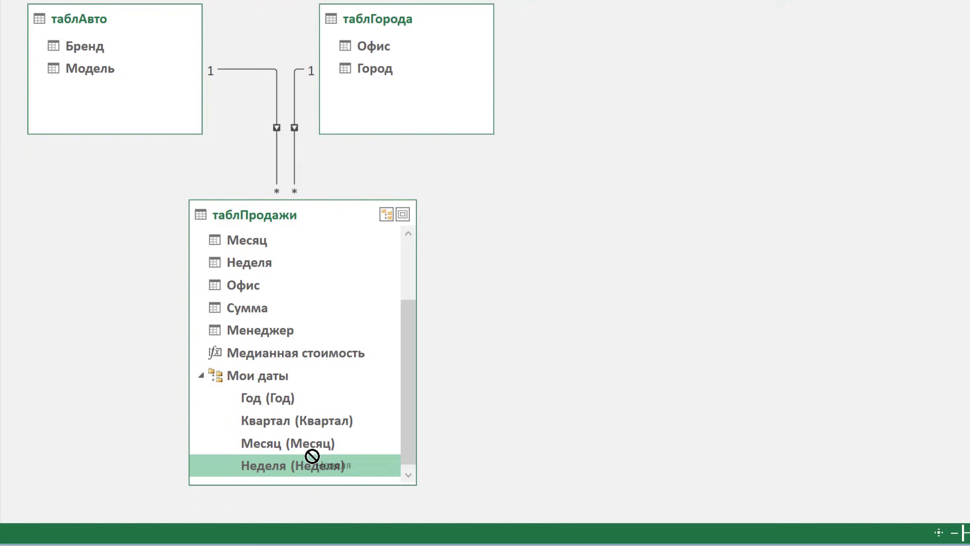
{"action": "left_click_drag", "start_coordinate": [314, 432], "coordinate": [314, 460]}
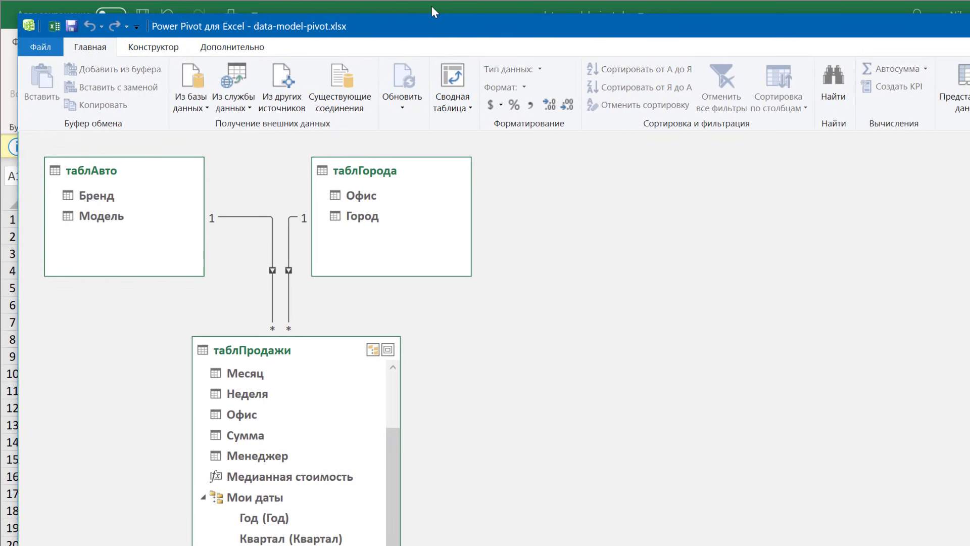
Step: Back in Excel, insert a new PivotTable on Лист3 using the workbook's data model
{"action": "key", "text": "alt+Tab"}
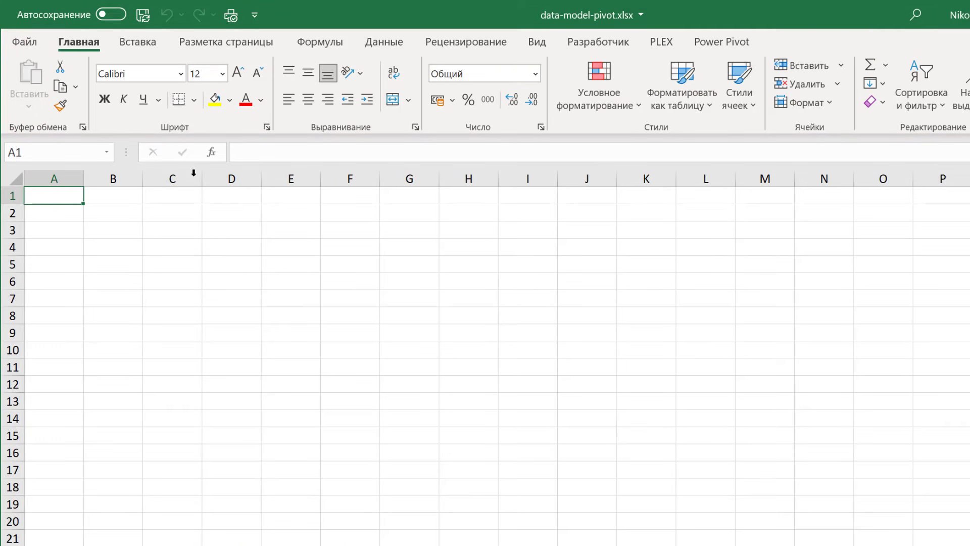
{"action": "left_click", "coordinate": [139, 42]}
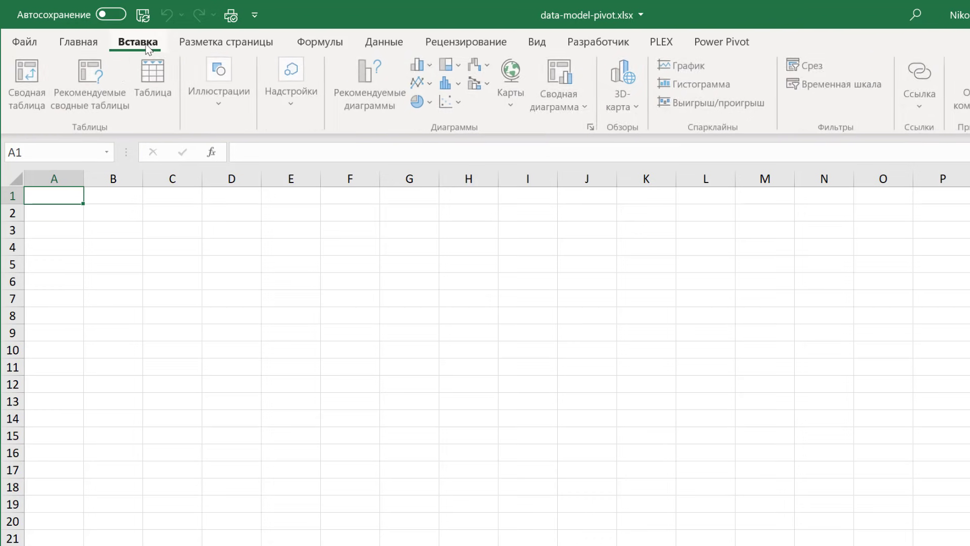
{"action": "left_click", "coordinate": [35, 106]}
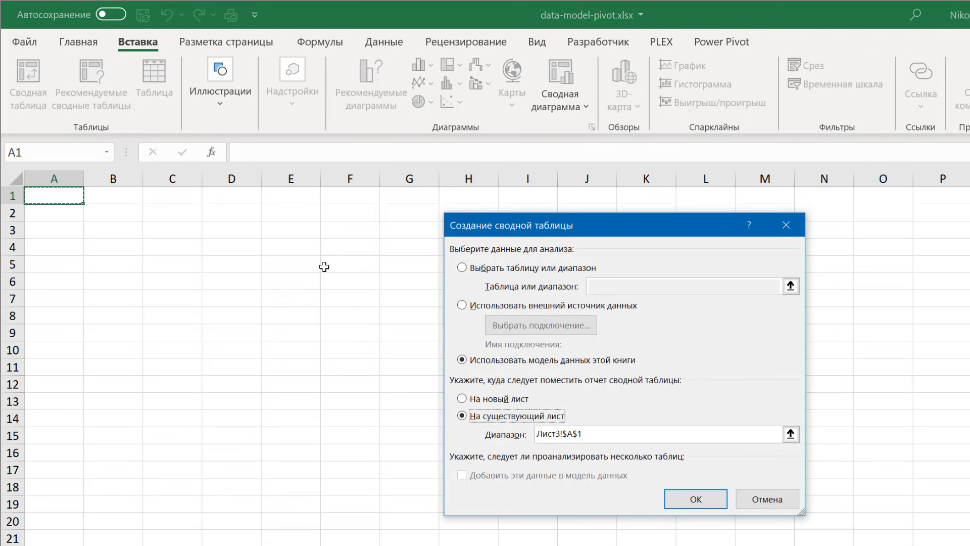
{"action": "left_click", "coordinate": [493, 361]}
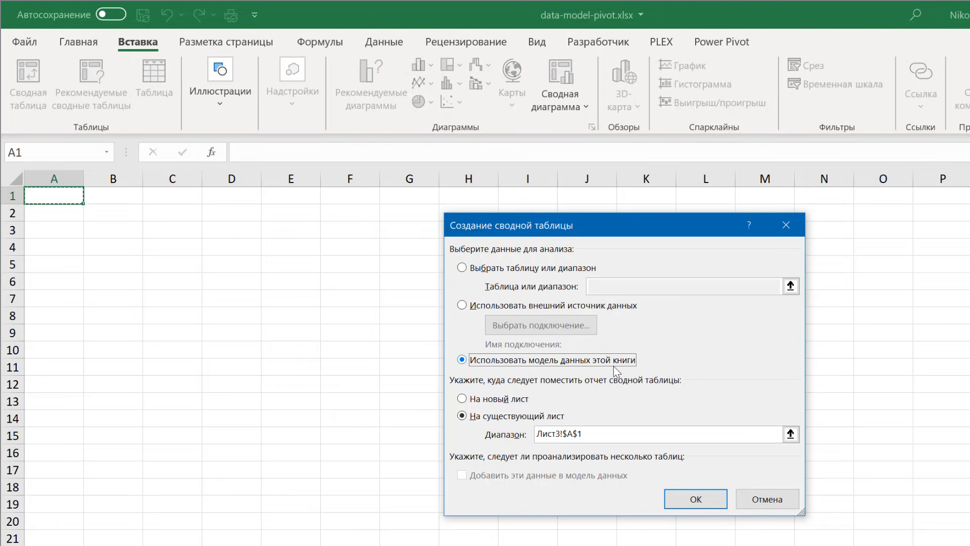
{"action": "left_click", "coordinate": [679, 498]}
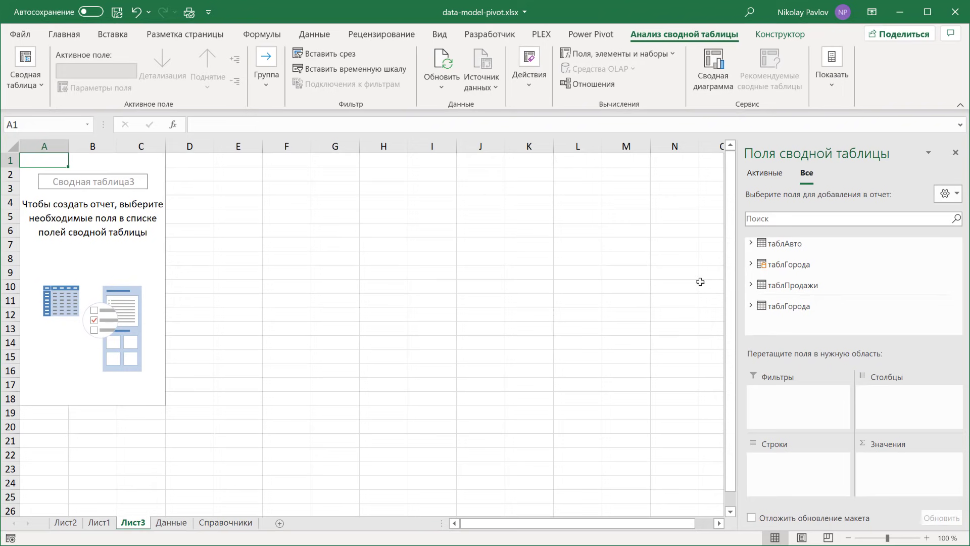
Step: Put Мои даты in the rows and drill down 2018 > Q1 > Jan
{"action": "left_click", "coordinate": [750, 285]}
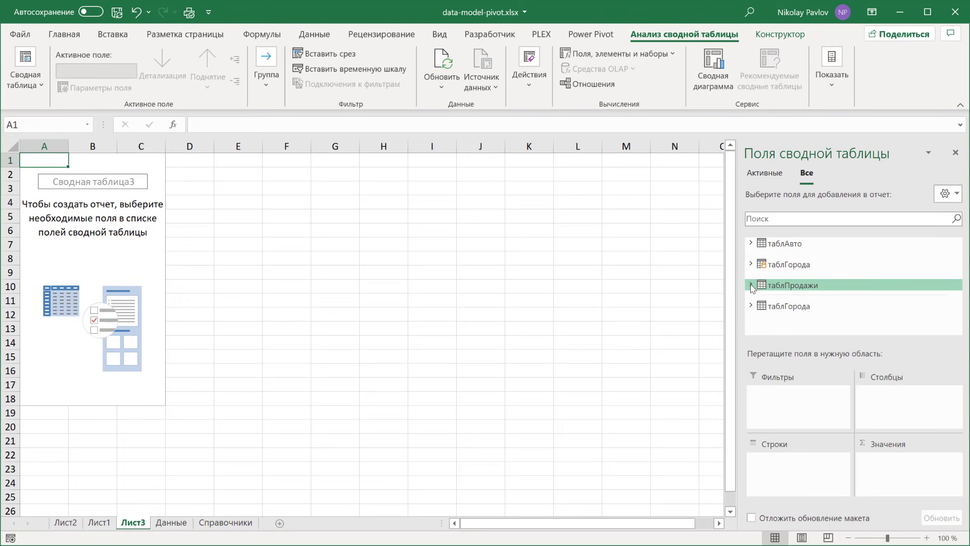
{"action": "mouse_move", "coordinate": [796, 296]}
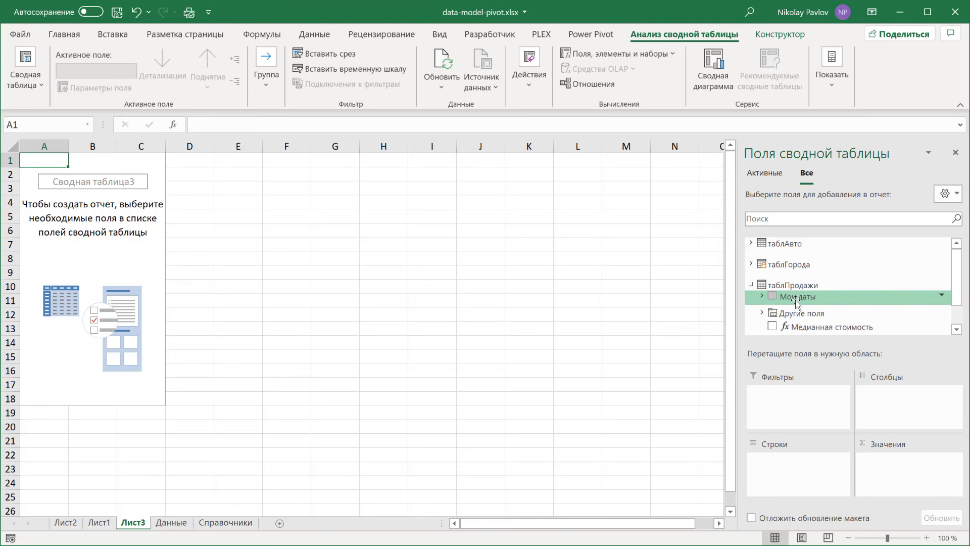
{"action": "left_click_drag", "start_coordinate": [797, 298], "coordinate": [806, 493]}
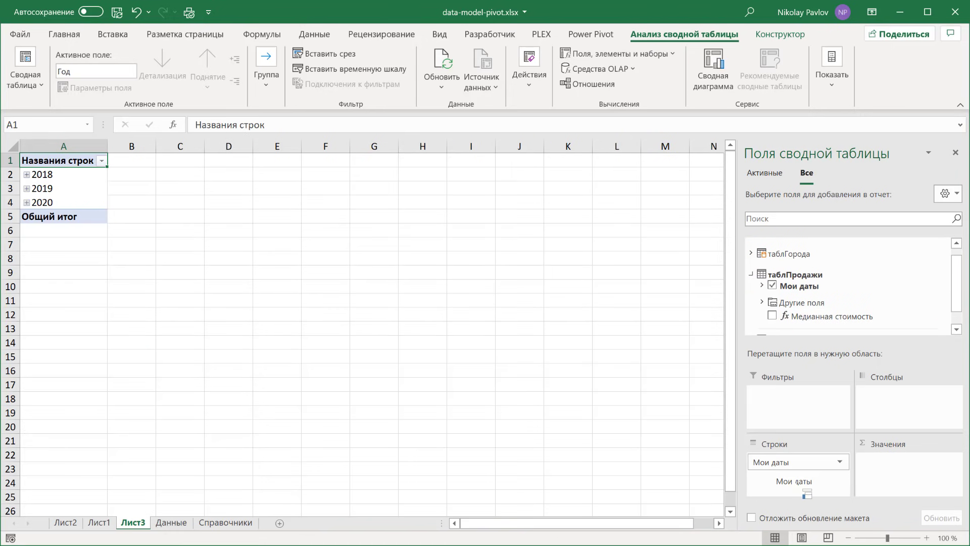
{"action": "left_click", "coordinate": [27, 174]}
{"action": "left_click", "coordinate": [37, 189]}
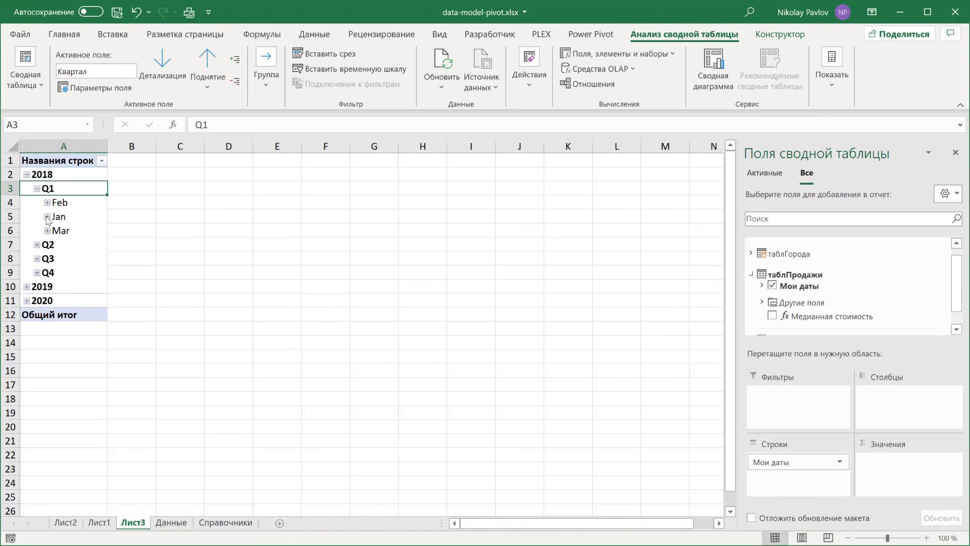
{"action": "left_click", "coordinate": [47, 217]}
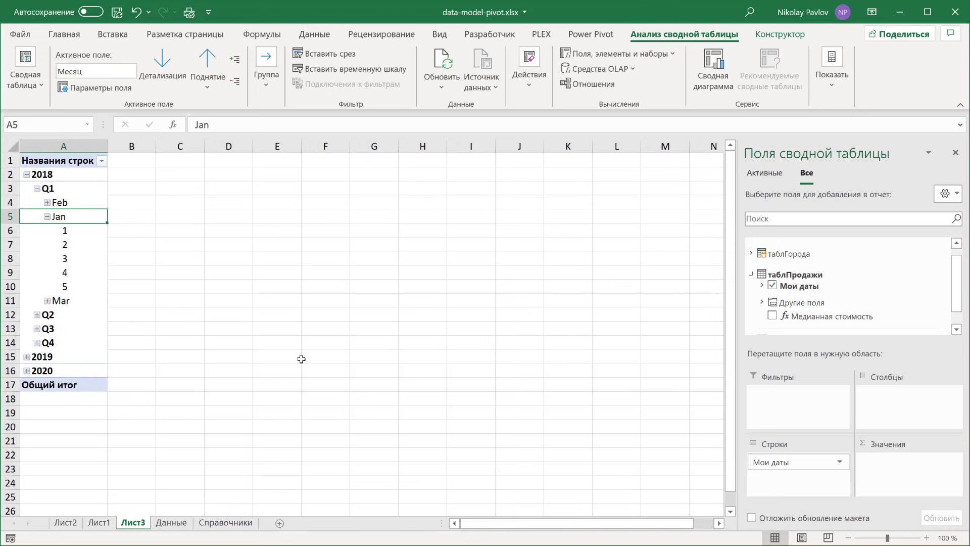
Step: In Power Pivot, build the Люди по офисам hierarchy from Офис and Менеджер, then return to Excel
{"action": "left_click", "coordinate": [591, 34]}
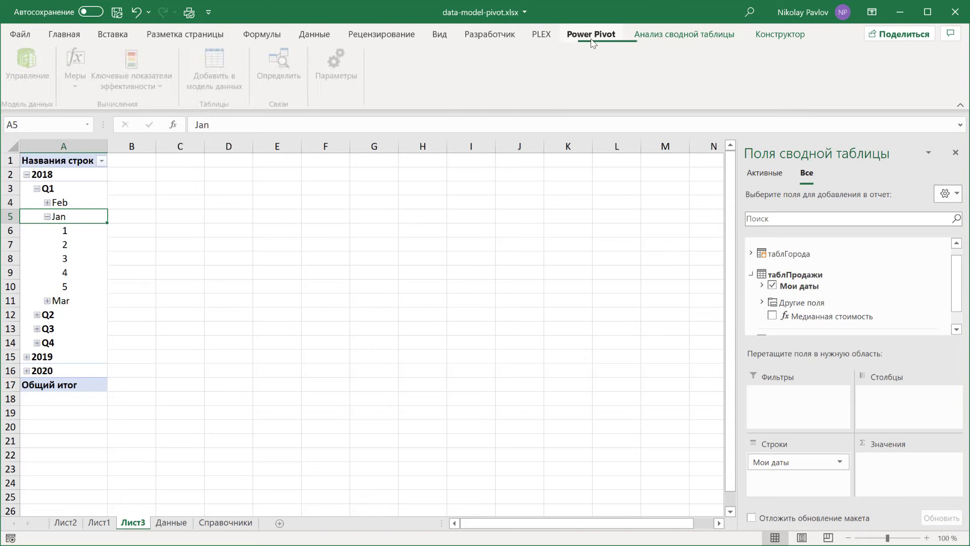
{"action": "left_click", "coordinate": [29, 66]}
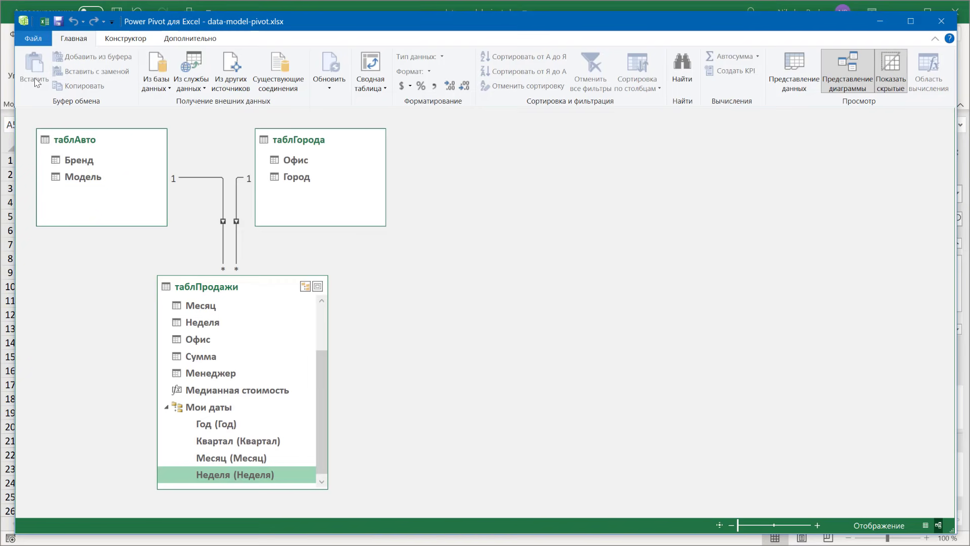
{"action": "left_click", "coordinate": [202, 340], "text": "ctrl"}
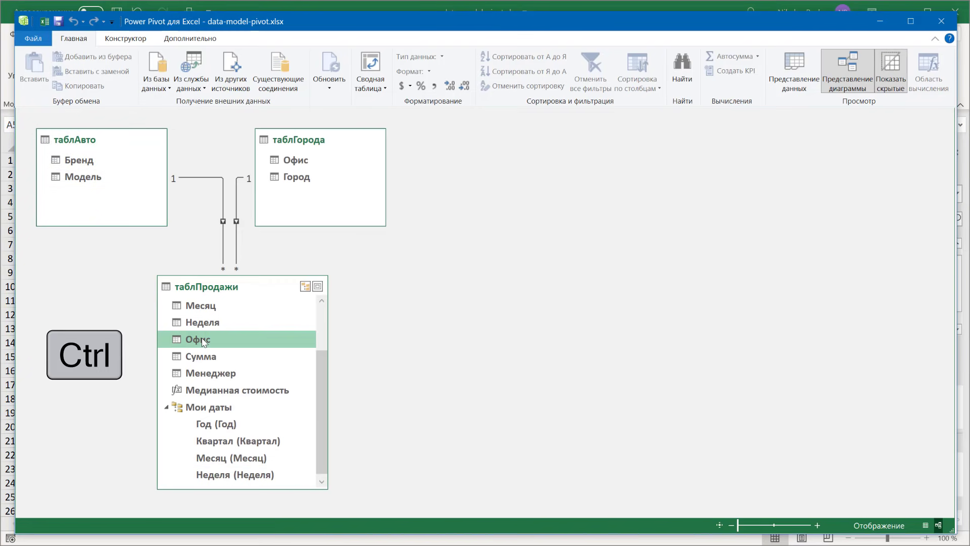
{"action": "left_click", "coordinate": [231, 375], "text": "ctrl"}
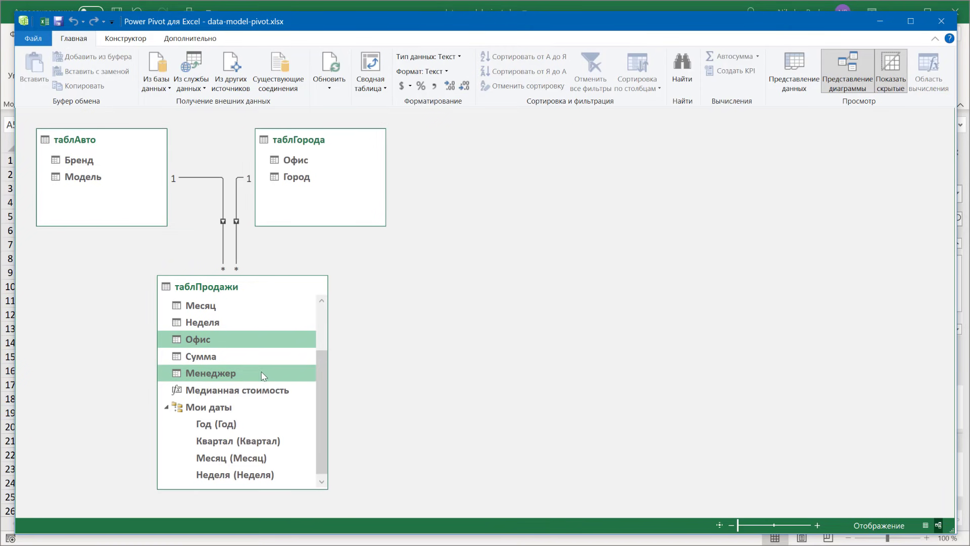
{"action": "right_click", "coordinate": [263, 371]}
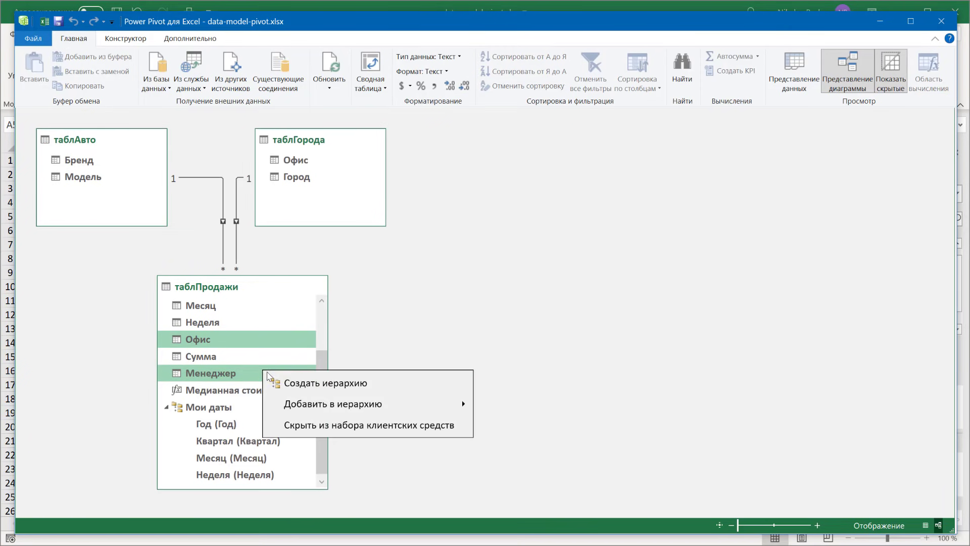
{"action": "left_click", "coordinate": [301, 384]}
{"action": "type", "text": "Люди по офис"}
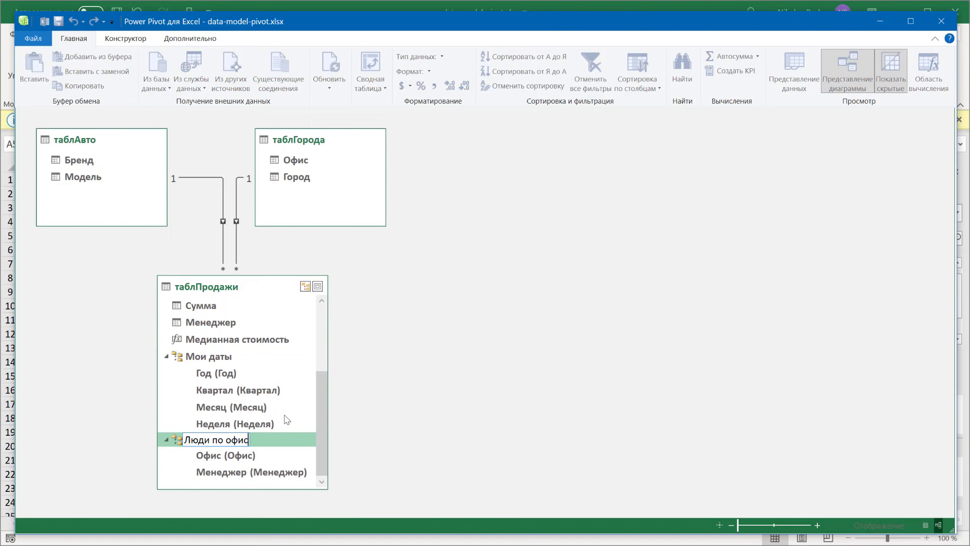
{"action": "type", "text": "ам"}
{"action": "key", "text": "Return"}
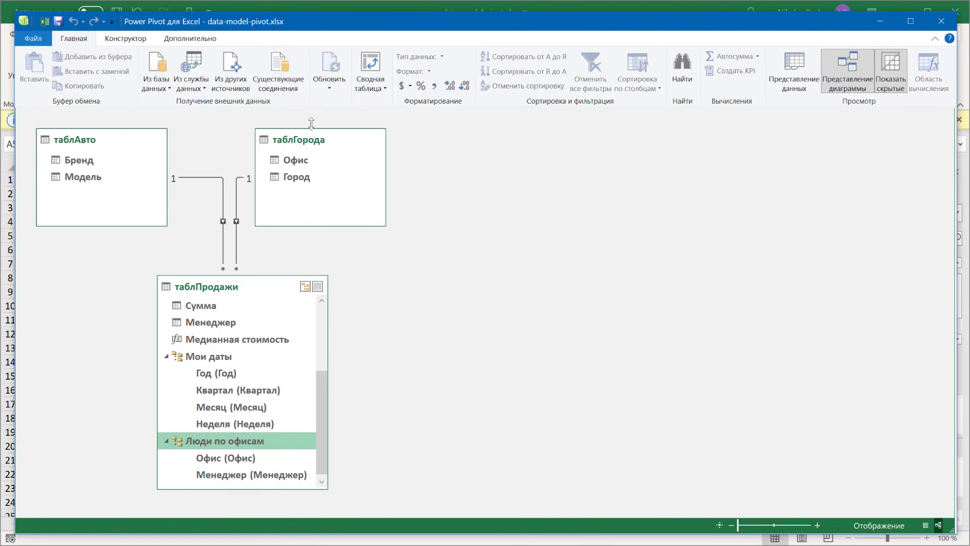
{"action": "left_click", "coordinate": [409, 6]}
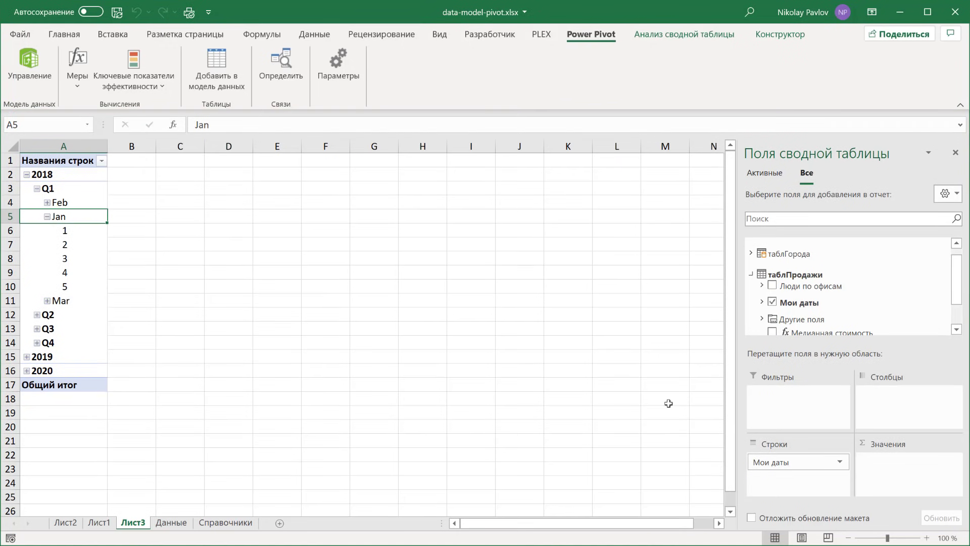
Step: Replace Мои даты with Люди по офисам in the Лист3 rows and expand Восток
{"action": "mouse_move", "coordinate": [783, 461]}
{"action": "left_mouse_down"}
{"action": "mouse_move", "coordinate": [830, 290]}
{"action": "mouse_move", "coordinate": [804, 472]}
{"action": "left_mouse_up"}
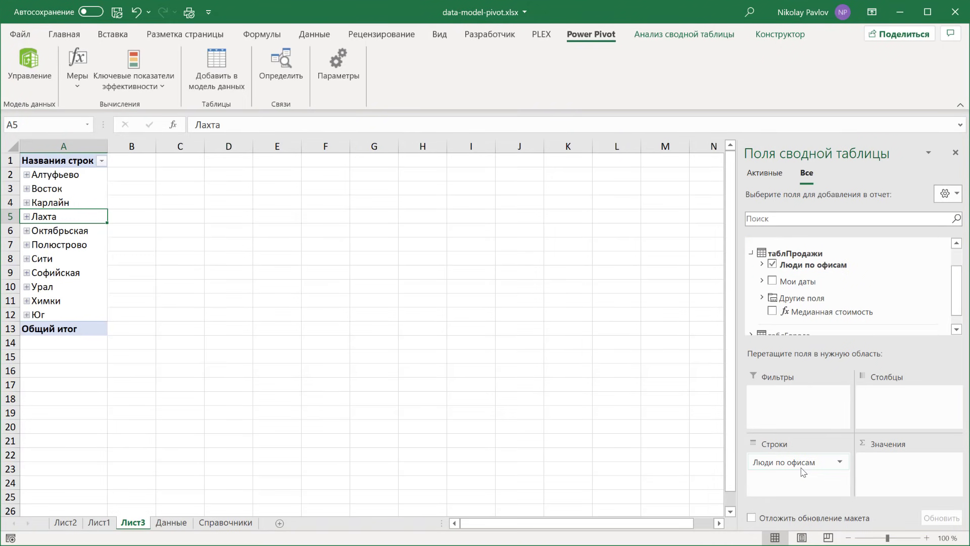
{"action": "left_click", "coordinate": [26, 189]}
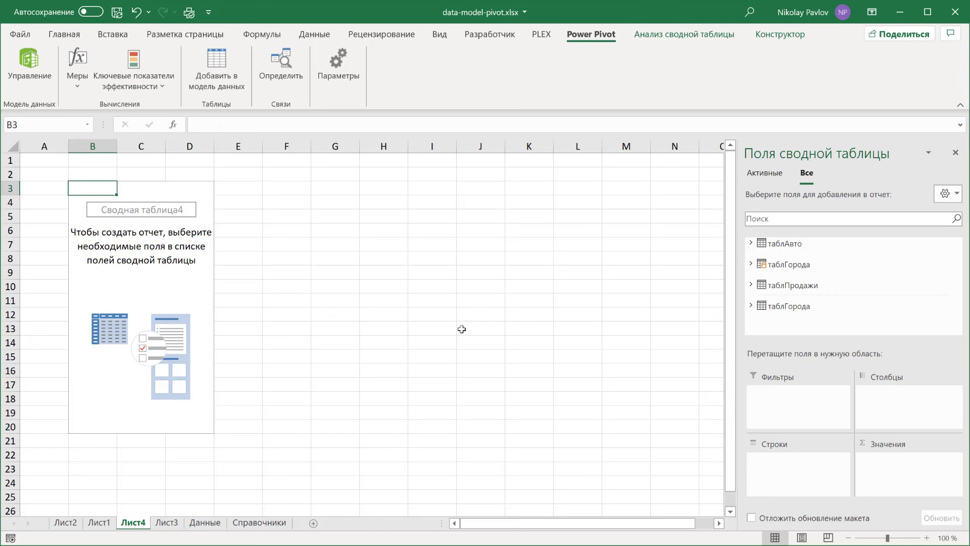
Step: Put Город and then Бренд into the Лист4 pivot rows
{"action": "left_click", "coordinate": [752, 265]}
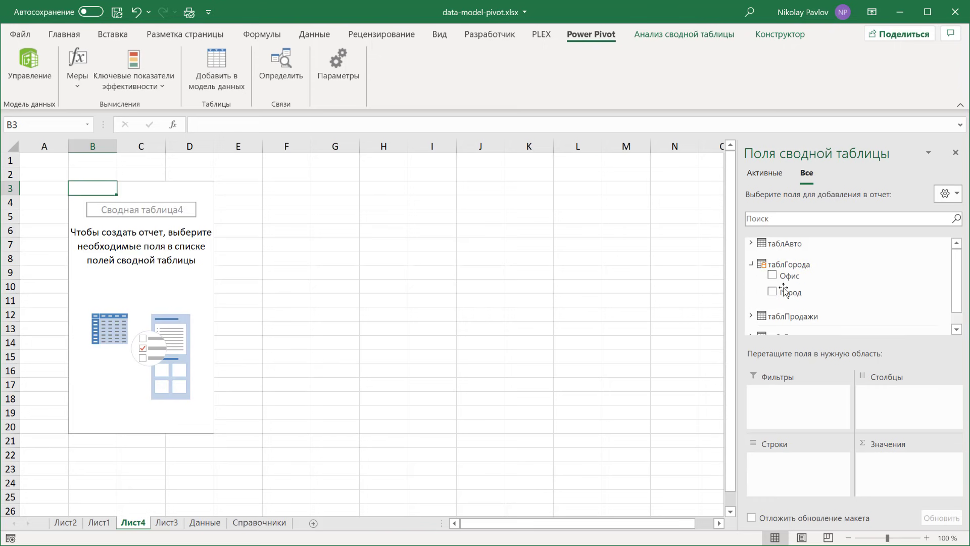
{"action": "mouse_move", "coordinate": [791, 292]}
{"action": "left_mouse_down"}
{"action": "mouse_move", "coordinate": [820, 483]}
{"action": "mouse_move", "coordinate": [809, 470]}
{"action": "left_mouse_up"}
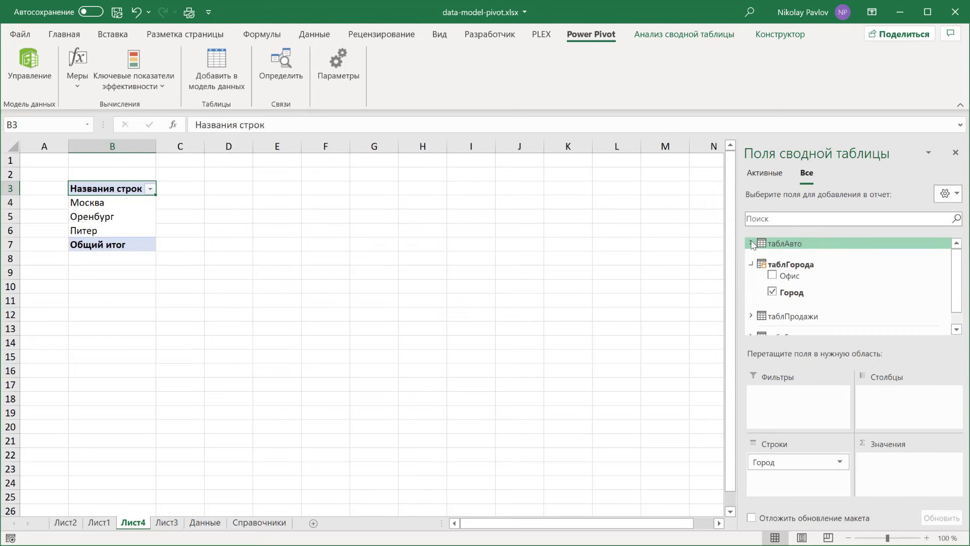
{"action": "left_click", "coordinate": [751, 243]}
{"action": "left_click_drag", "start_coordinate": [797, 257], "coordinate": [801, 478]}
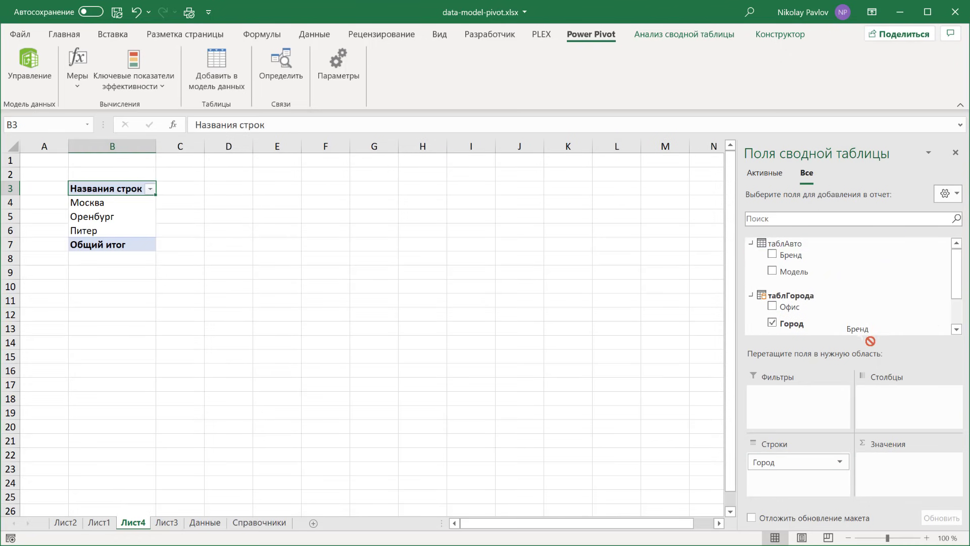
Step: Add Сумма from таблПродажи's Другие поля as the summed pivot values
{"action": "scroll", "coordinate": [867, 279], "scroll_direction": "down", "scroll_amount": 2}
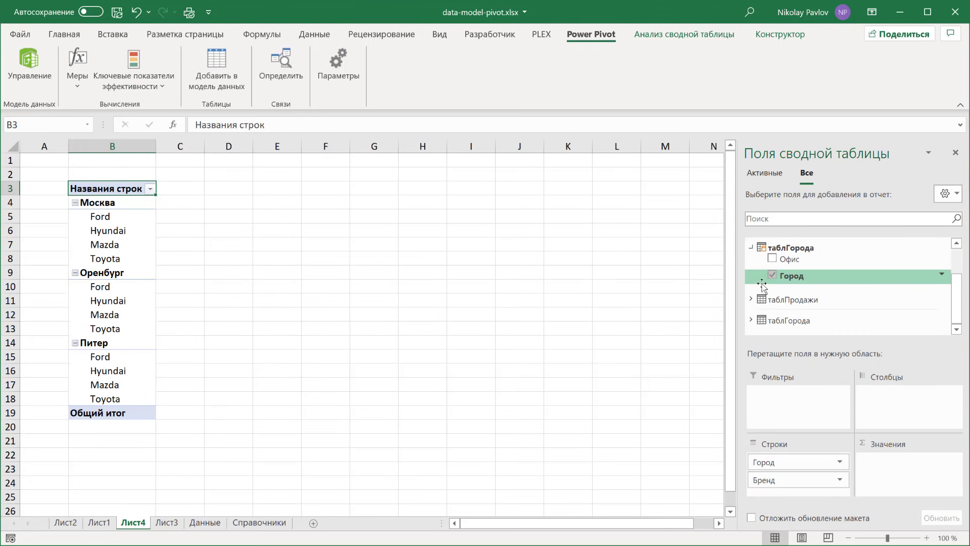
{"action": "left_click", "coordinate": [752, 300]}
{"action": "scroll", "coordinate": [846, 295], "scroll_direction": "down", "scroll_amount": 1}
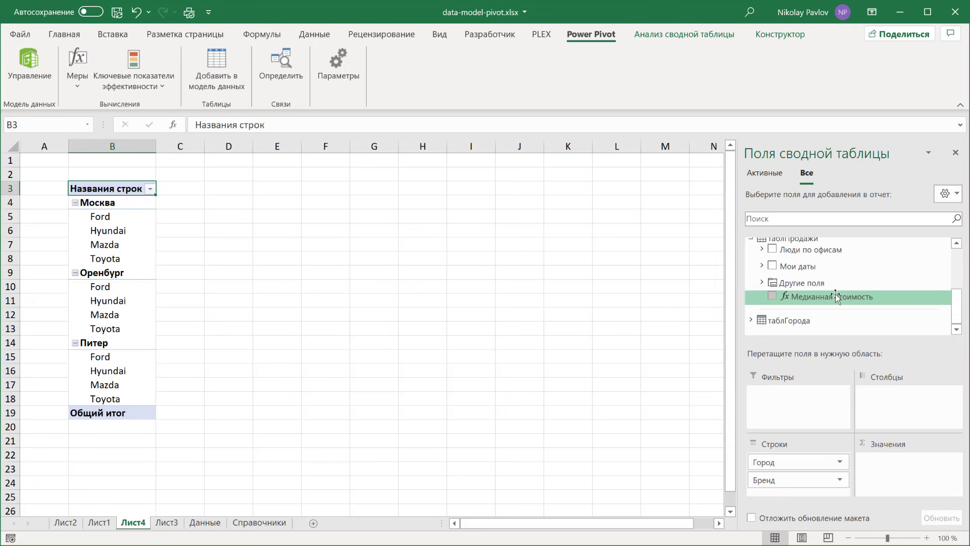
{"action": "left_click", "coordinate": [762, 283]}
{"action": "scroll", "coordinate": [805, 285], "scroll_direction": "down", "scroll_amount": 2}
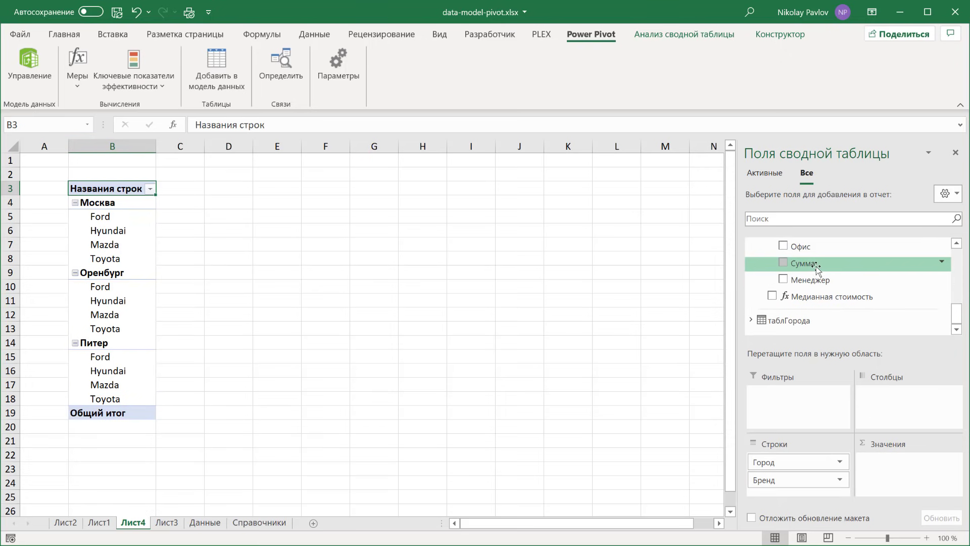
{"action": "left_click_drag", "start_coordinate": [803, 263], "coordinate": [905, 468]}
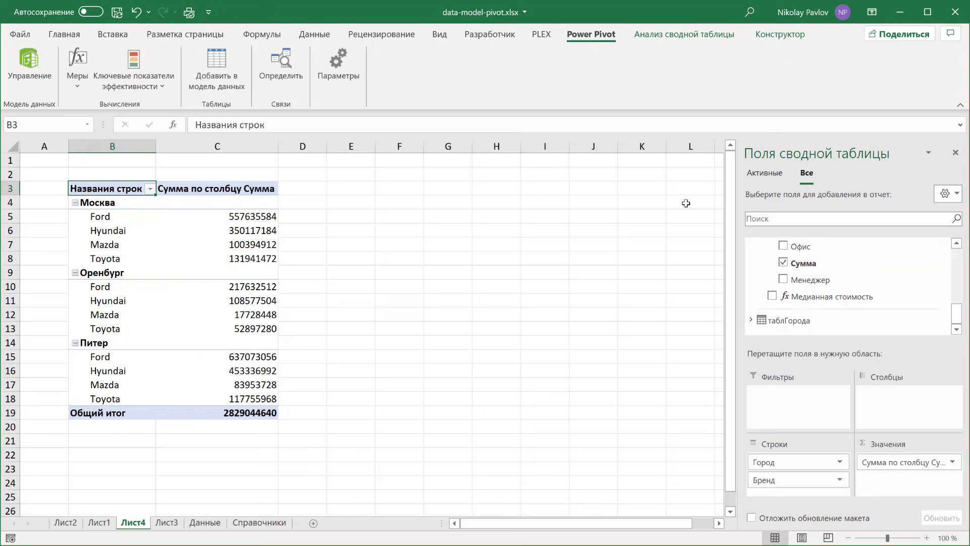
{"action": "left_click", "coordinate": [693, 42]}
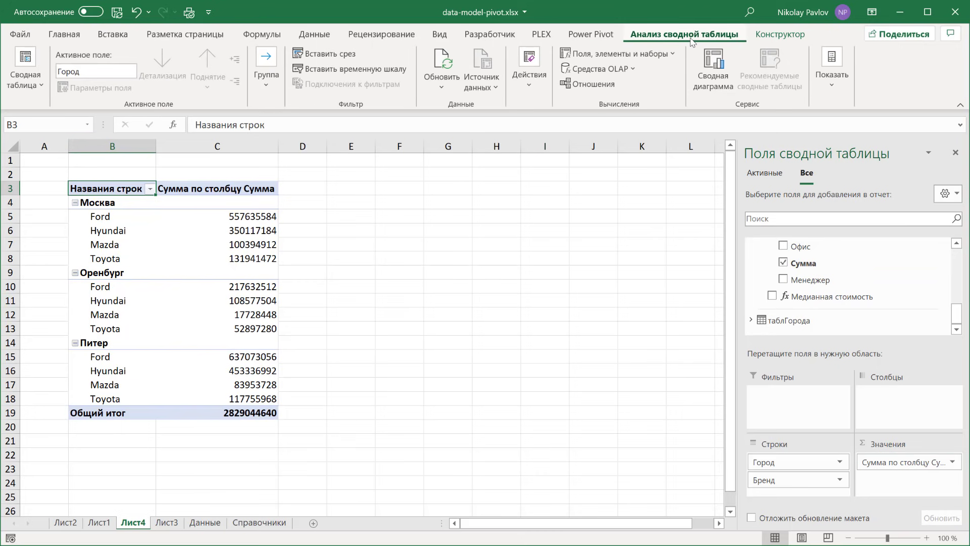
Step: Create a new set from the pivot's row items and name it Мои бренды
{"action": "left_click", "coordinate": [667, 56]}
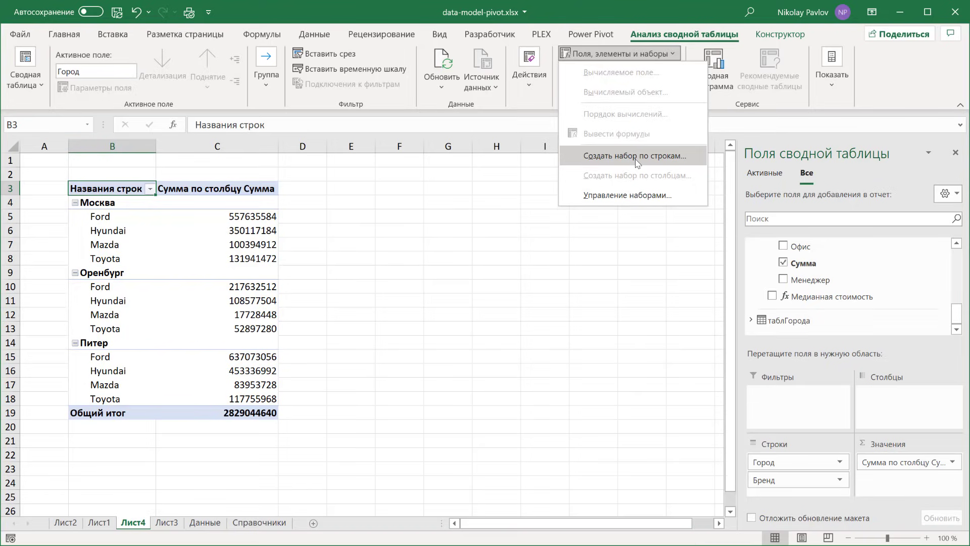
{"action": "left_click", "coordinate": [636, 161]}
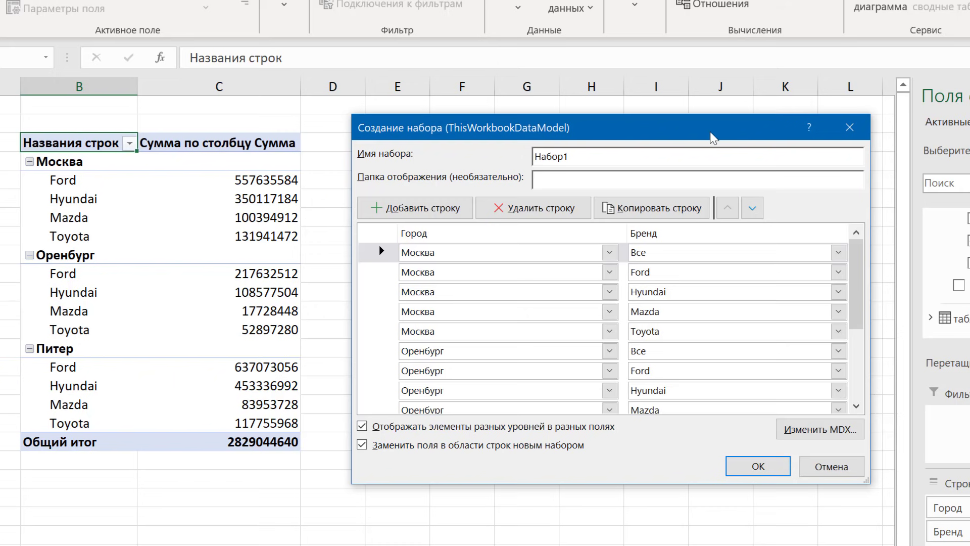
{"action": "double_click", "coordinate": [548, 156]}
{"action": "type", "text": "Мои"}
{"action": "type", "text": " бренды"}
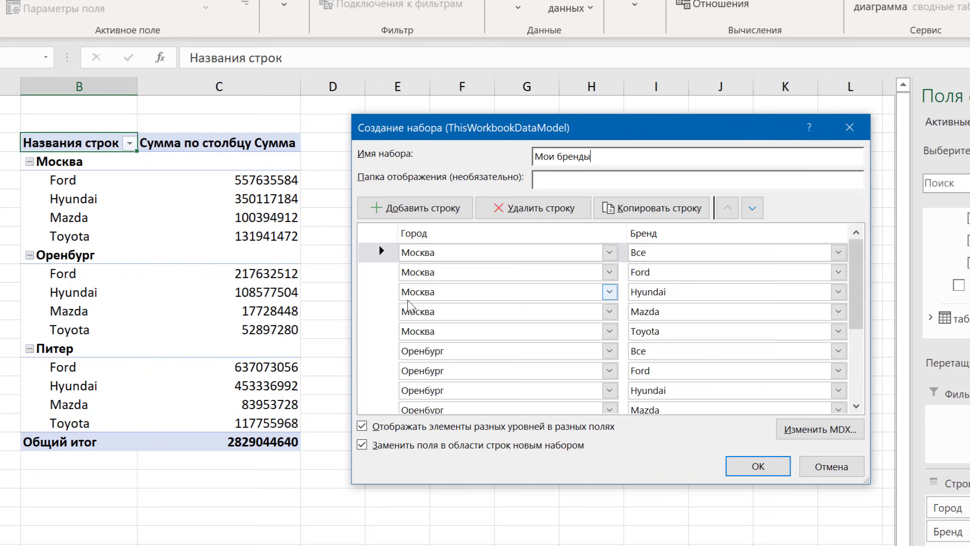
Step: Remove the Москва Hyundai, Оренбург Ford/Hyundai and Питер Ford/Hyundai rows from the set
{"action": "left_click", "coordinate": [386, 293]}
{"action": "left_click", "coordinate": [529, 209]}
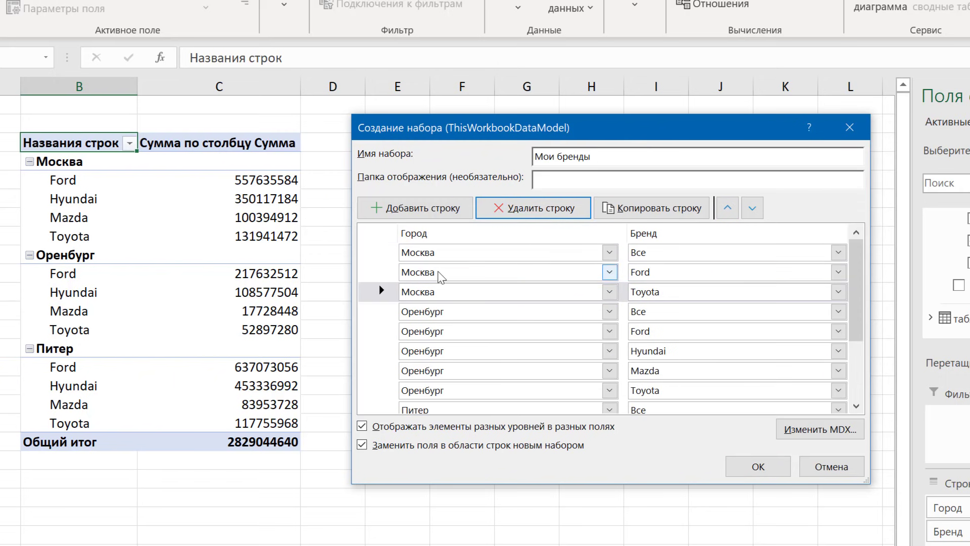
{"action": "left_click", "coordinate": [380, 331]}
{"action": "left_click", "coordinate": [510, 209]}
{"action": "left_click", "coordinate": [520, 210]}
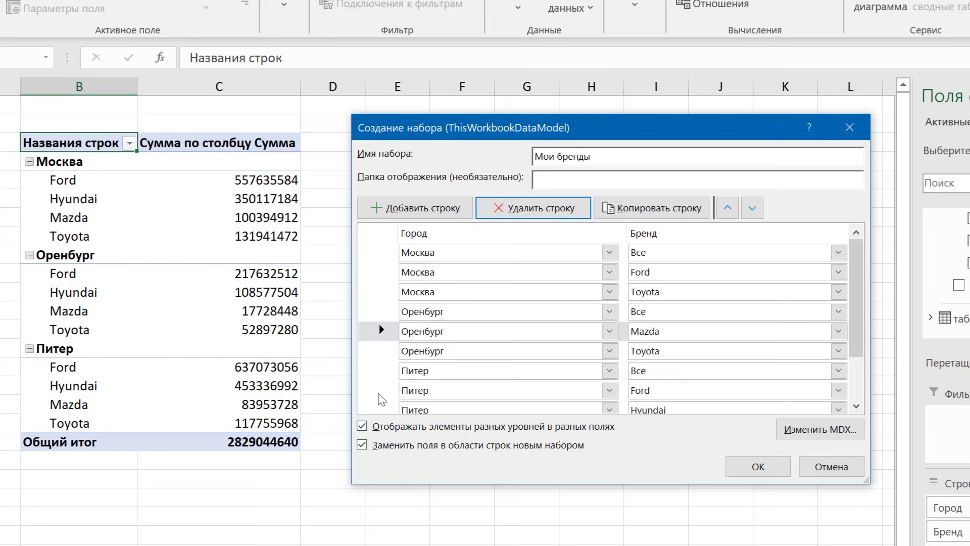
{"action": "left_click", "coordinate": [380, 391]}
{"action": "left_click", "coordinate": [575, 208]}
{"action": "left_click", "coordinate": [575, 208]}
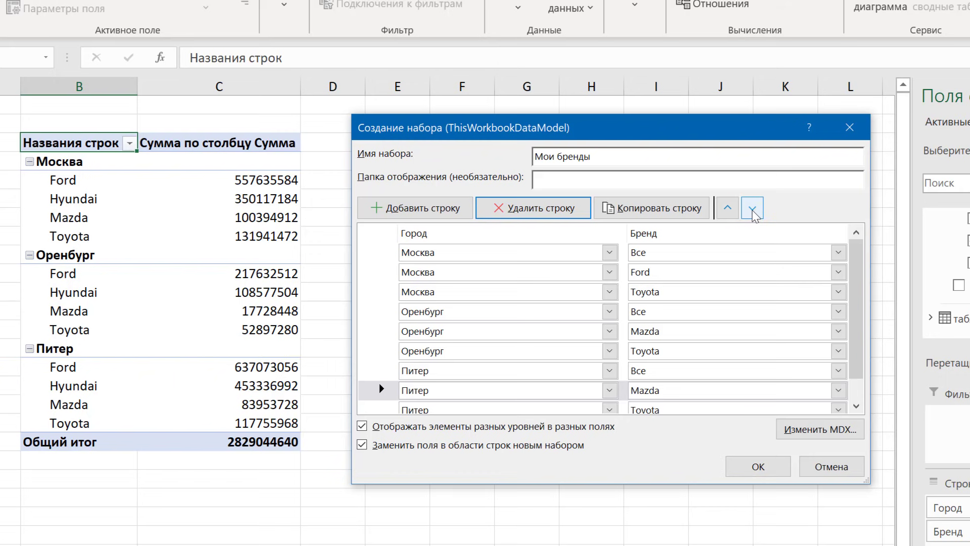
Step: Move the Питер Mazda row up one place and confirm the Мои бренды set
{"action": "left_click", "coordinate": [728, 213]}
{"action": "left_click", "coordinate": [727, 213]}
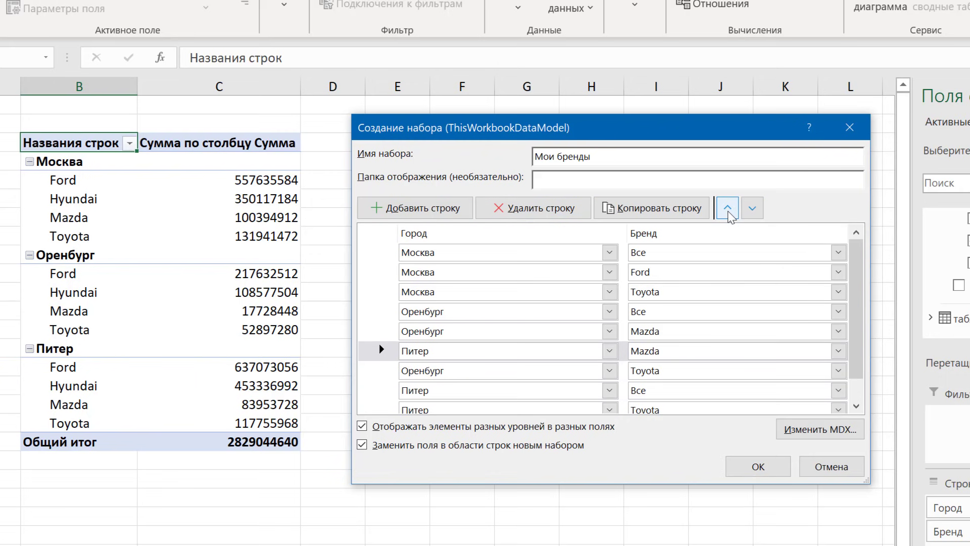
{"action": "left_click", "coordinate": [752, 209]}
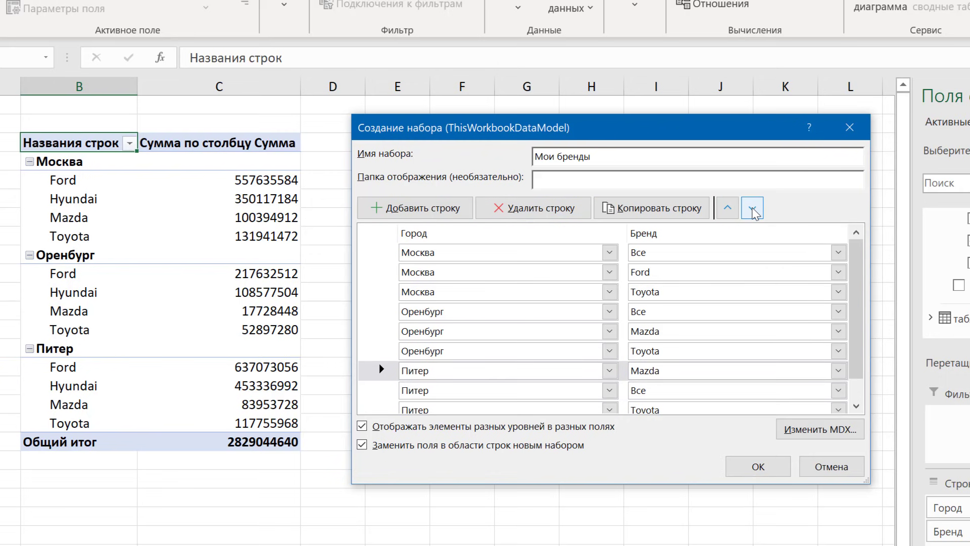
{"action": "left_click", "coordinate": [754, 467]}
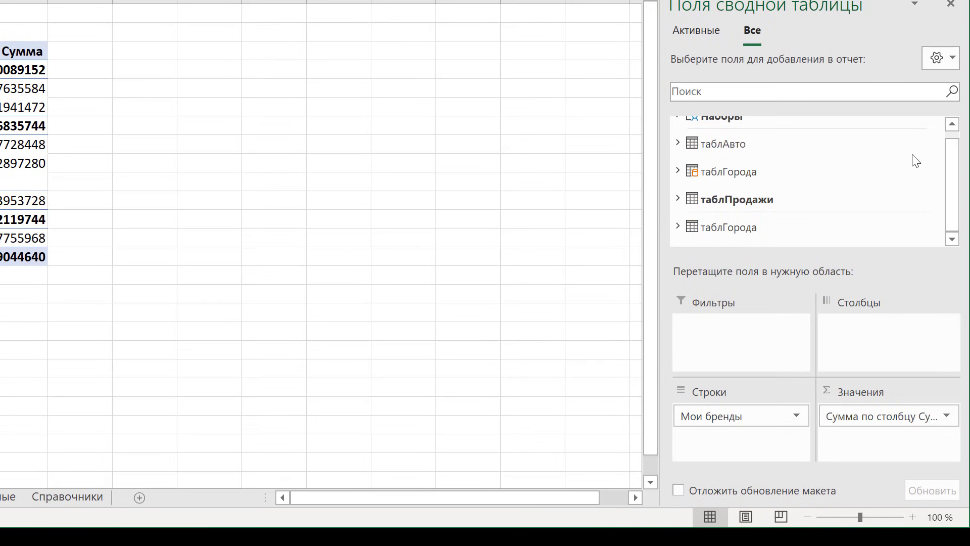
Step: Expand Наборы in the new pivot's field list to reveal the Мои бренды set, then go to Power Pivot
{"action": "left_click_drag", "start_coordinate": [952, 172], "coordinate": [952, 137]}
{"action": "left_click", "coordinate": [677, 124]}
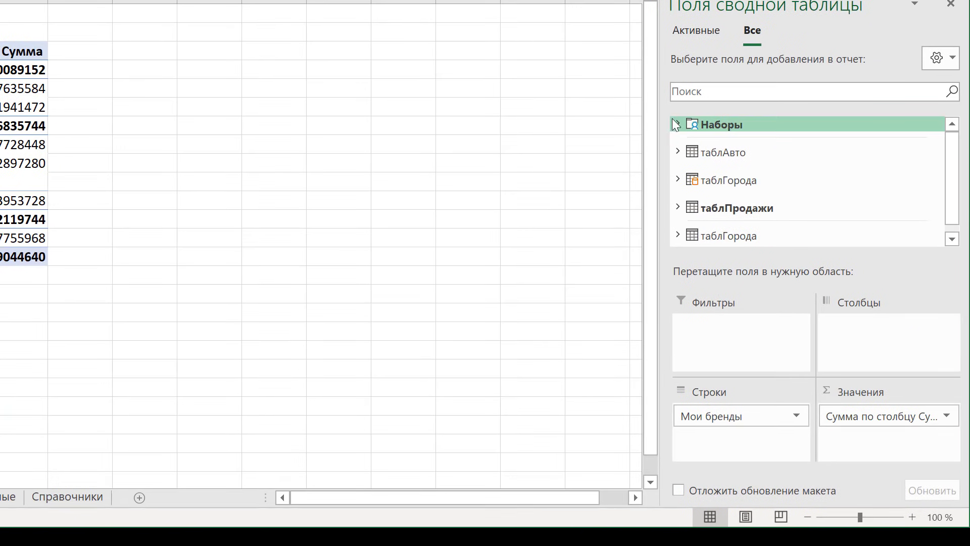
{"action": "left_click", "coordinate": [678, 124]}
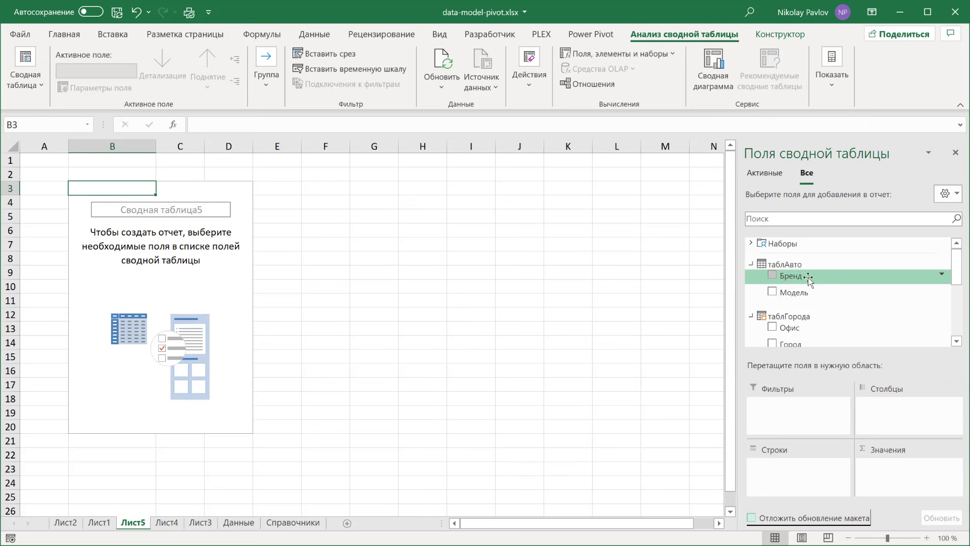
{"action": "left_click_drag", "start_coordinate": [959, 264], "coordinate": [958, 322]}
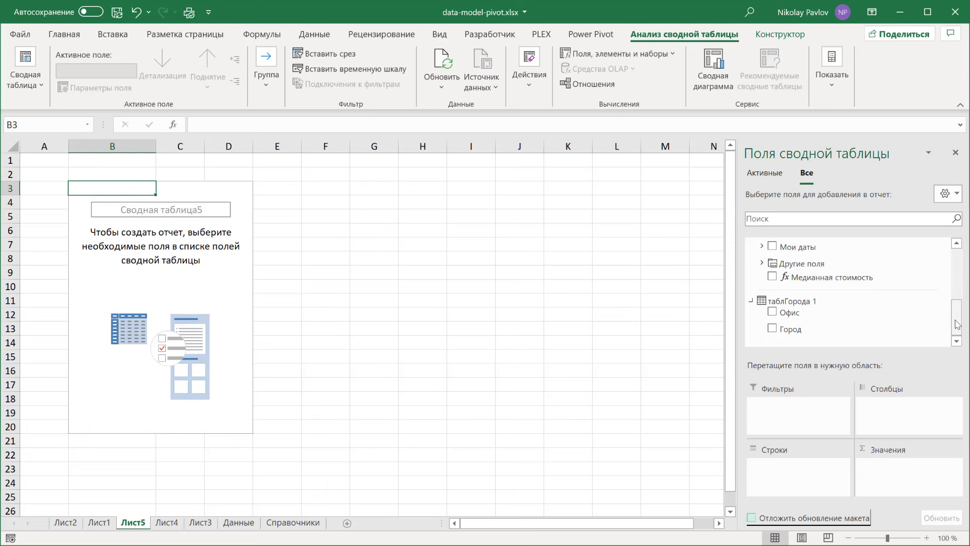
{"action": "left_click", "coordinate": [600, 37]}
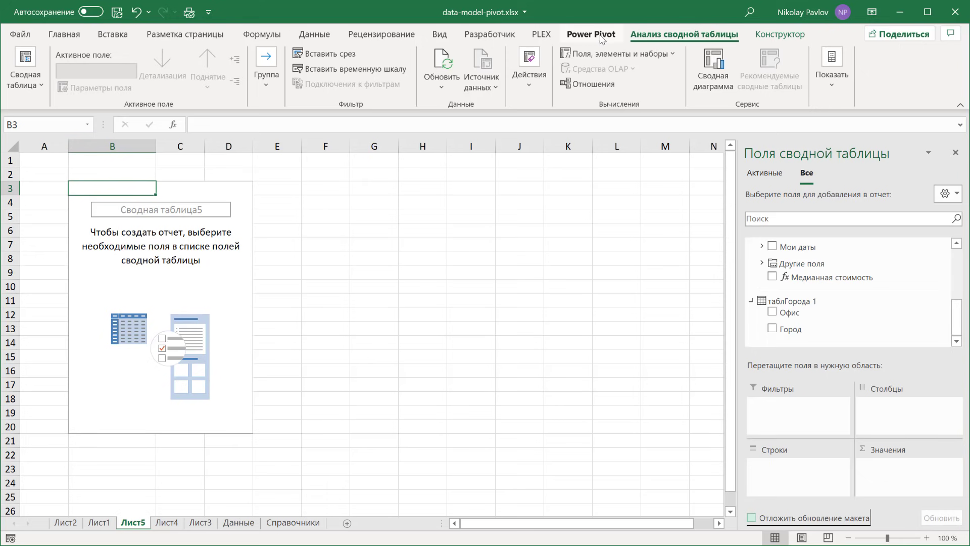
Step: In the data model, hide the Менеджер field and the таблГорода 1 table from client tools, then return to Excel
{"action": "left_click", "coordinate": [20, 83]}
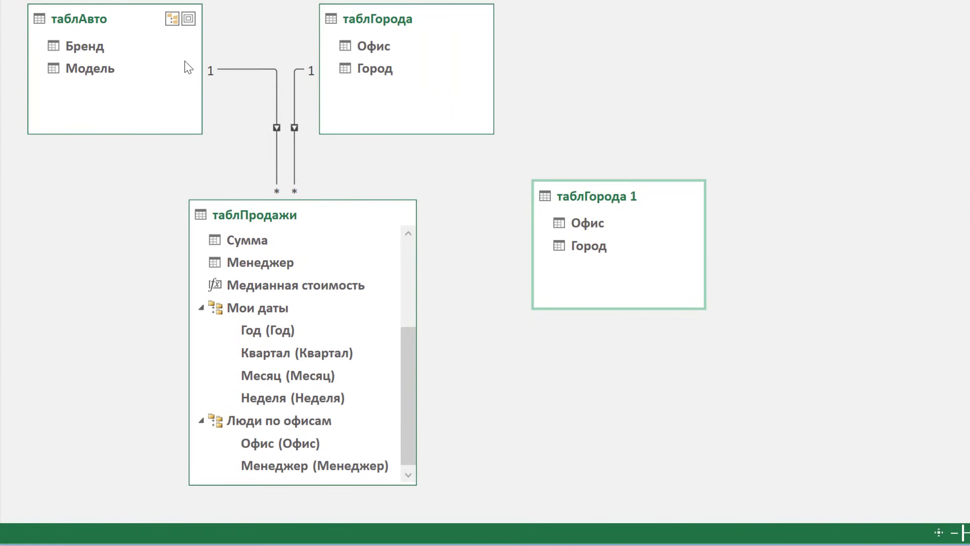
{"action": "right_click", "coordinate": [281, 265]}
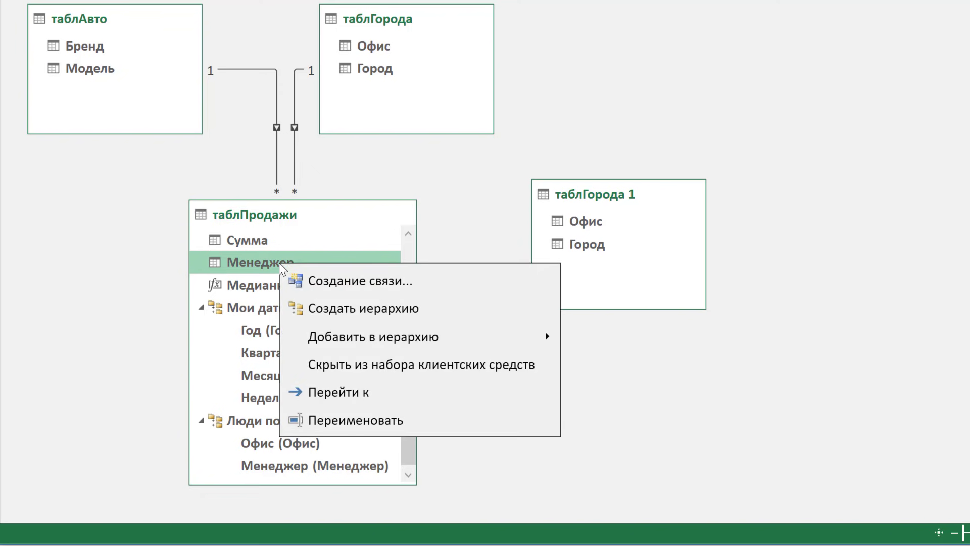
{"action": "left_click", "coordinate": [398, 366]}
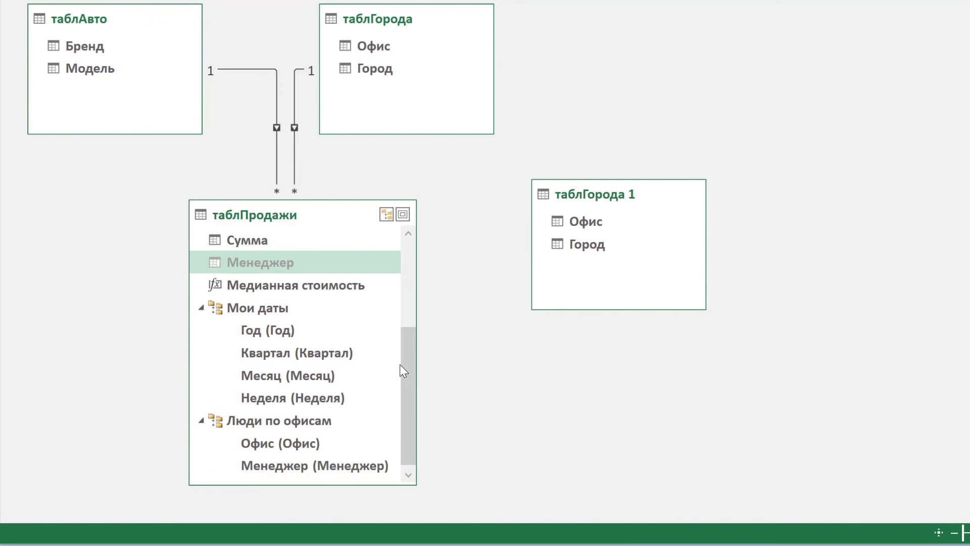
{"action": "left_click", "coordinate": [602, 199]}
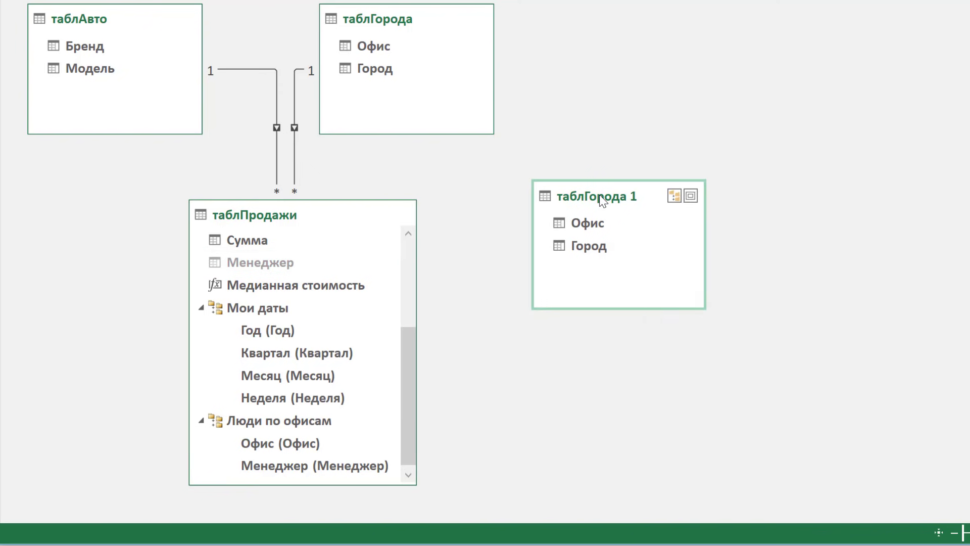
{"action": "right_click", "coordinate": [600, 195]}
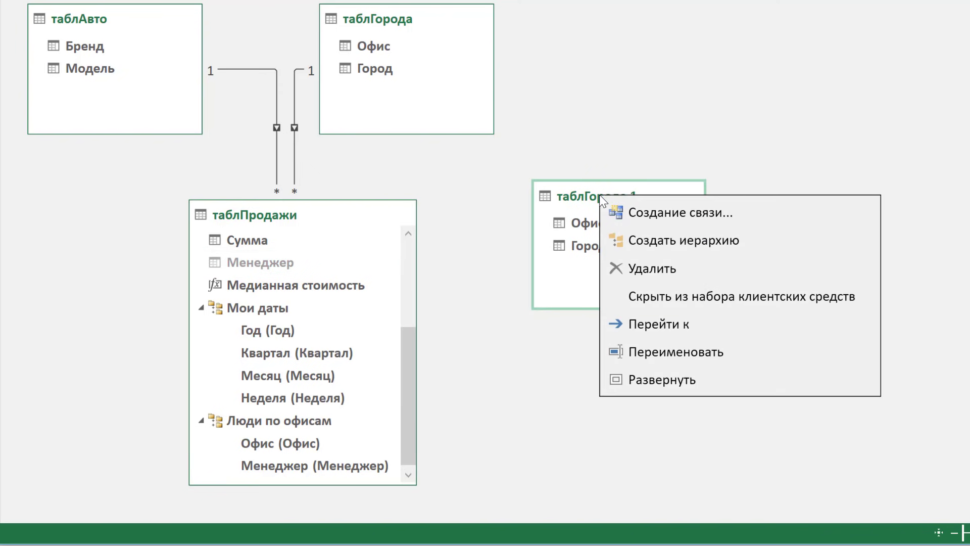
{"action": "left_click", "coordinate": [663, 298]}
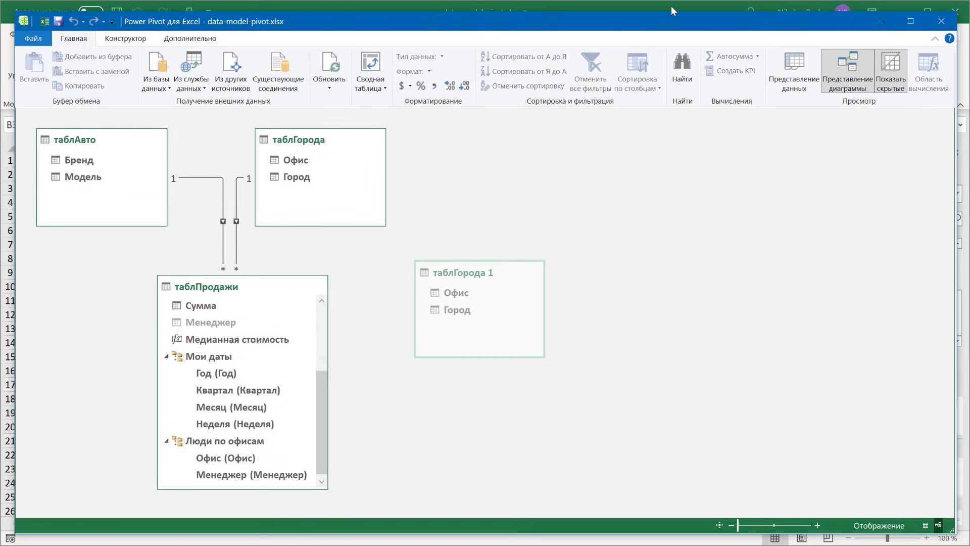
{"action": "left_click", "coordinate": [671, 5]}
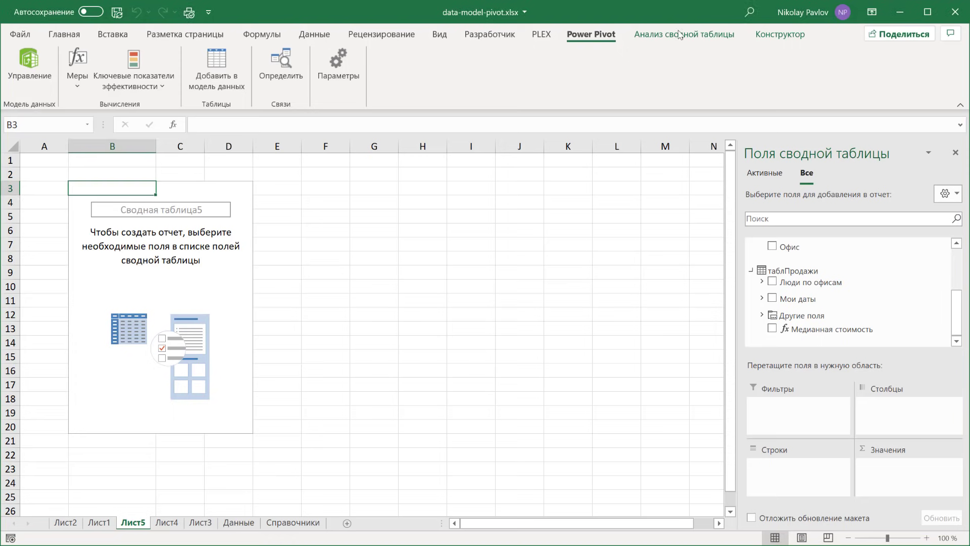
Step: Collapse the таблПродажи, таблГорода and таблАвто field groups, then expand таблПродажи's Другие поля
{"action": "left_click", "coordinate": [752, 271]}
{"action": "left_click", "coordinate": [751, 284]}
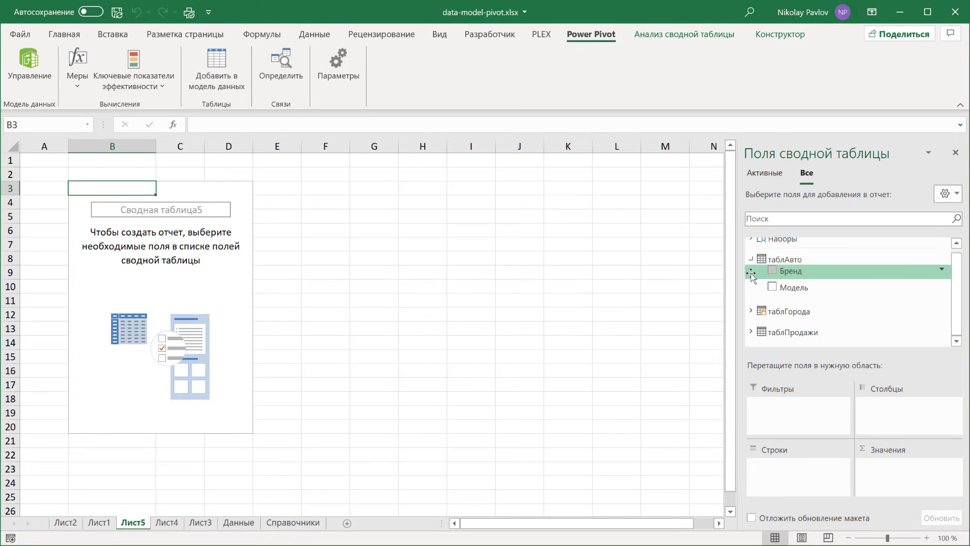
{"action": "left_click", "coordinate": [752, 260]}
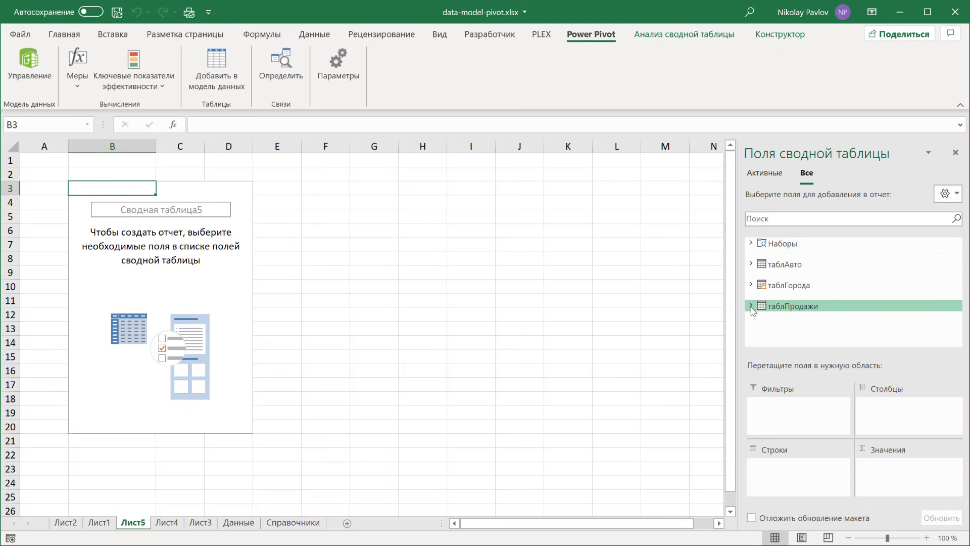
{"action": "left_click", "coordinate": [751, 306]}
{"action": "left_click", "coordinate": [764, 325]}
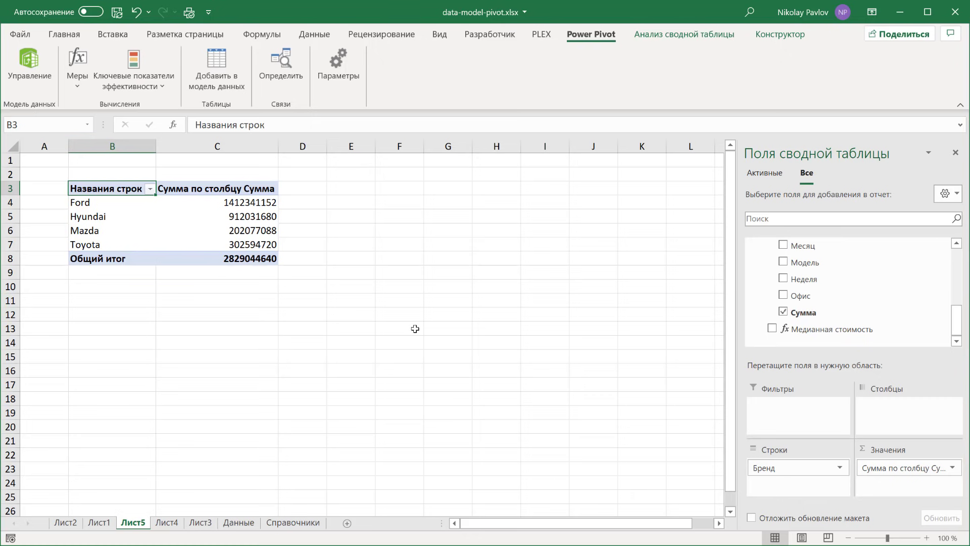
Step: Drill through Hyundai's Сумма total to detail rows on Лист6, then return to Лист5
{"action": "left_click", "coordinate": [245, 217]}
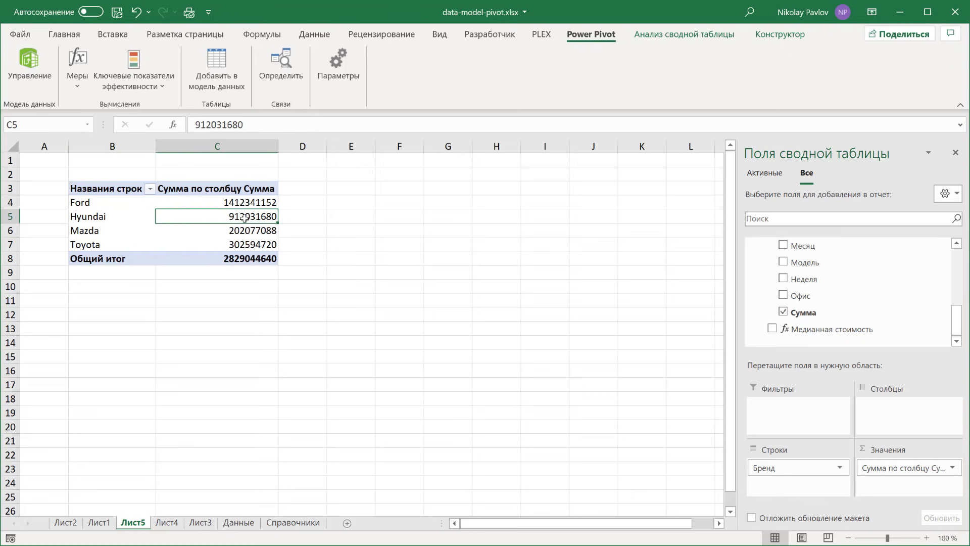
{"action": "double_click", "coordinate": [244, 217]}
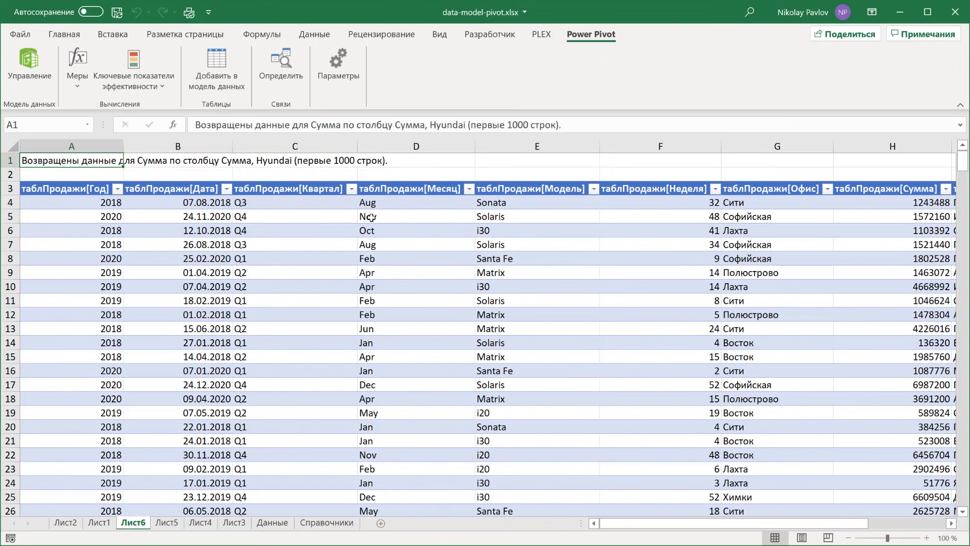
{"action": "left_click", "coordinate": [167, 522]}
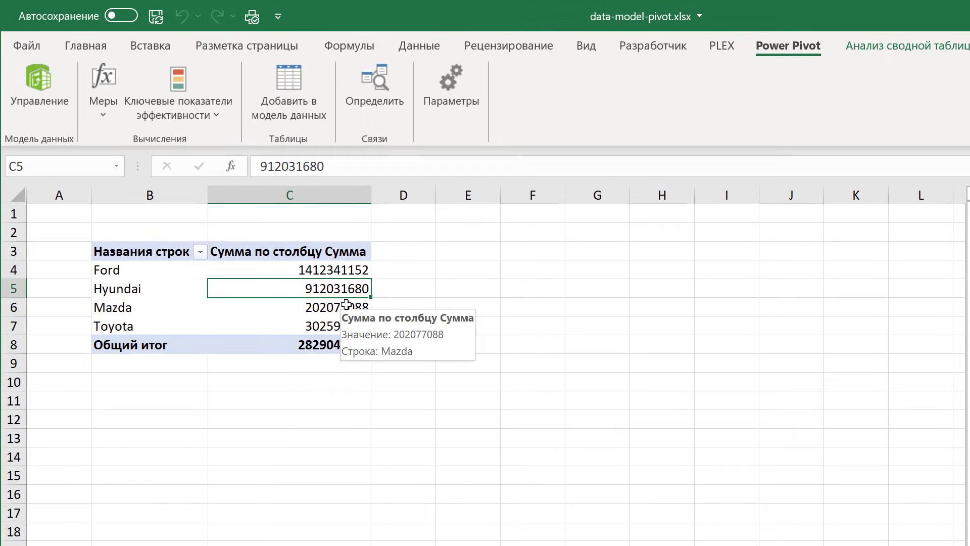
Step: Use Quick Explore to drill Mazda's total down to its Город values
{"action": "left_click", "coordinate": [346, 304]}
{"action": "mouse_move", "coordinate": [383, 328]}
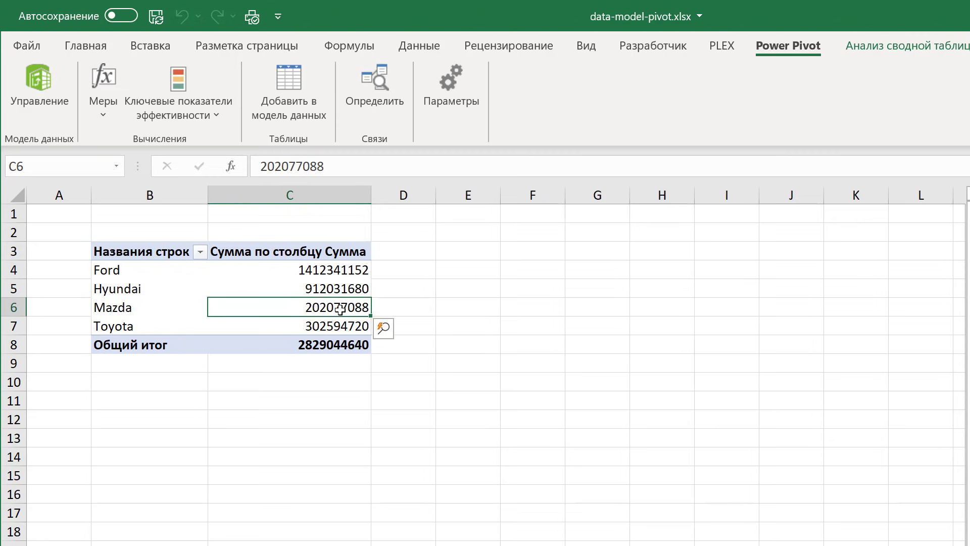
{"action": "left_click", "coordinate": [389, 332]}
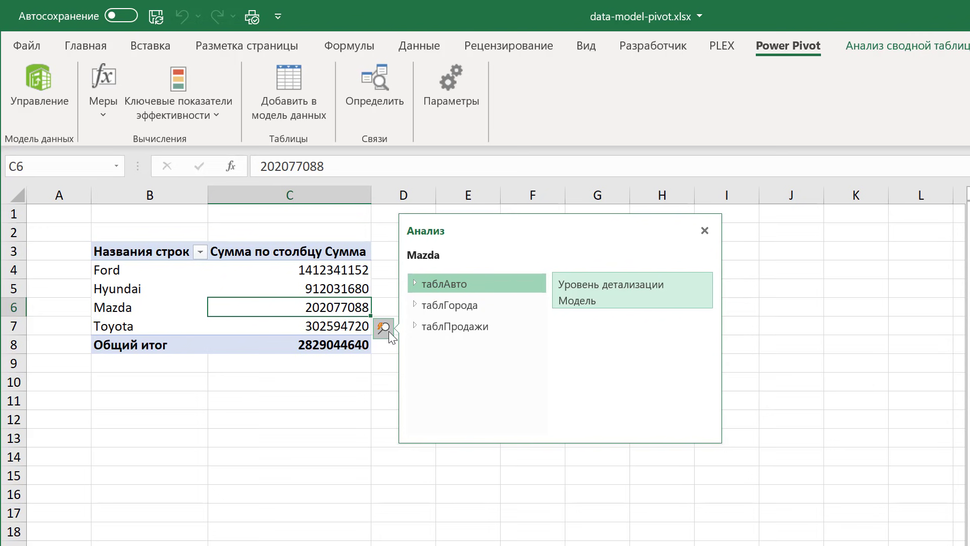
{"action": "left_click", "coordinate": [415, 305]}
{"action": "left_click", "coordinate": [437, 326]}
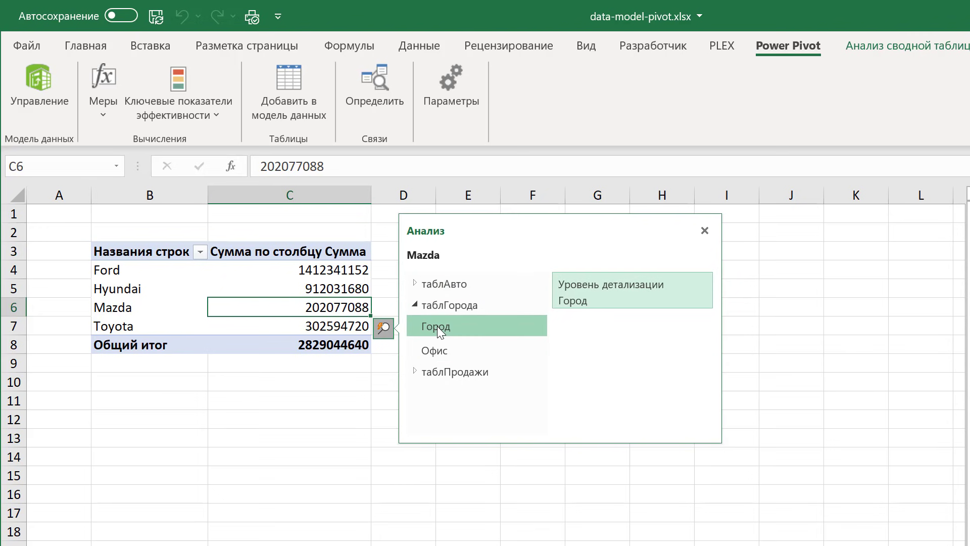
{"action": "left_click", "coordinate": [608, 294]}
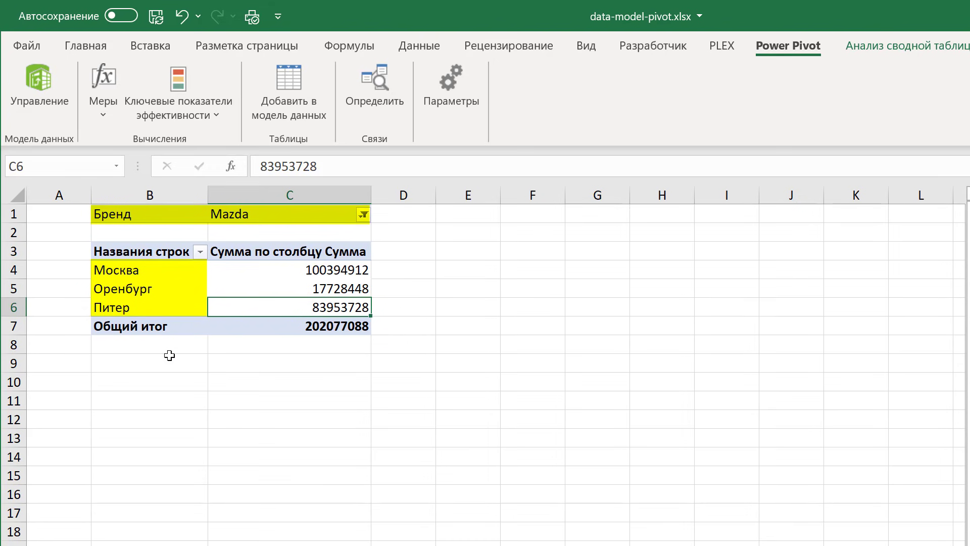
Step: Undo and redo the drill so Питер expands into its offices
{"action": "key", "text": "ctrl+z"}
{"action": "key", "text": "ctrl+z"}
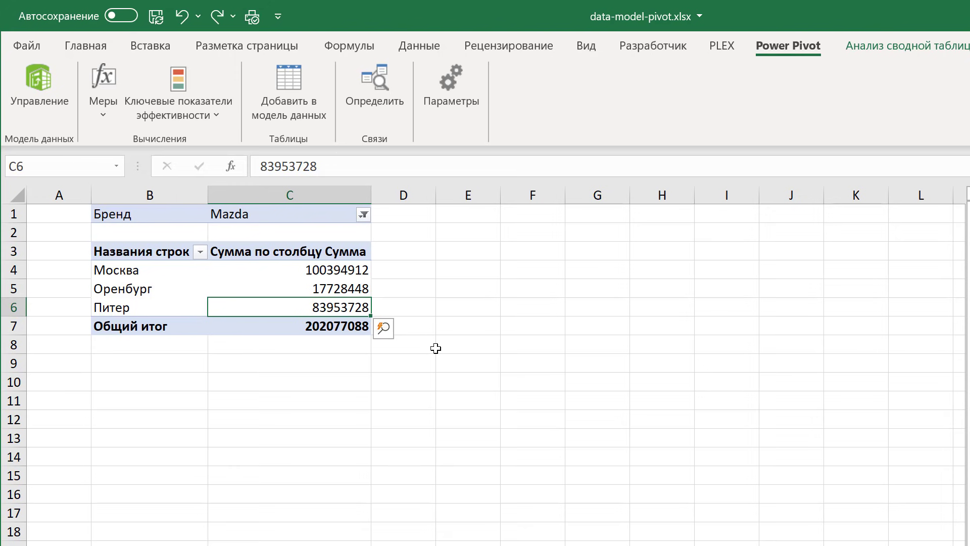
{"action": "left_click", "coordinate": [385, 327]}
{"action": "key", "text": "Escape"}
{"action": "key", "text": "ctrl+y"}
{"action": "key", "text": "ctrl+y"}
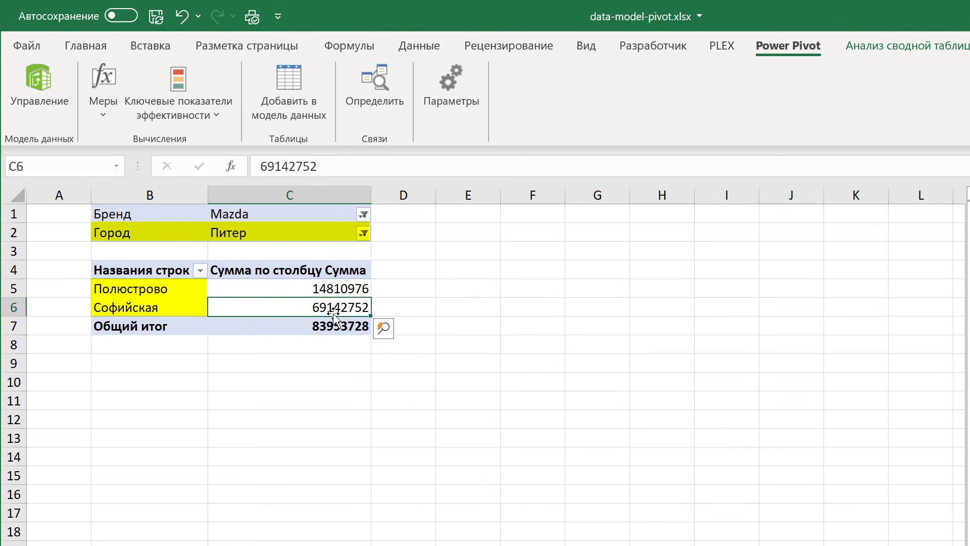
Step: Use Quick Explore to drill Софийская's Mazda total down to Модель
{"action": "left_click", "coordinate": [384, 328]}
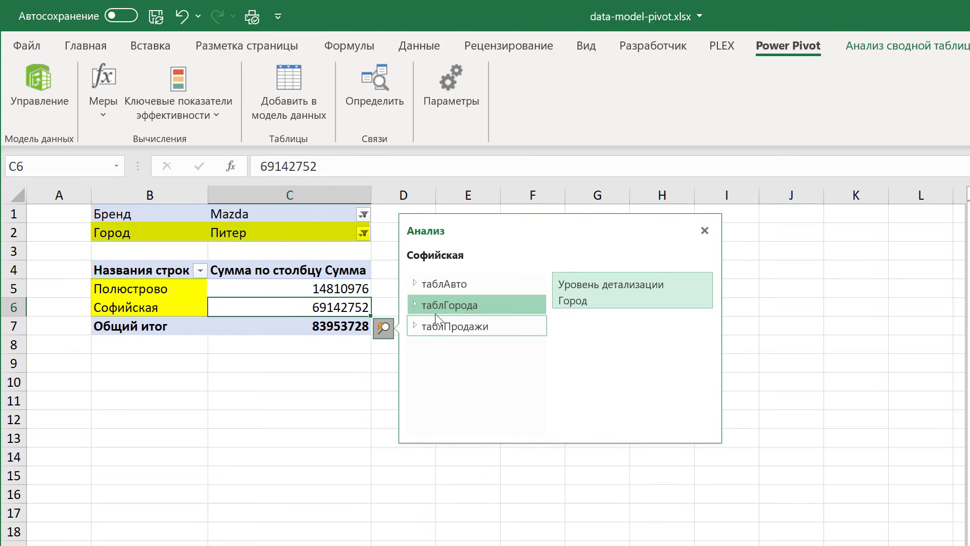
{"action": "left_click", "coordinate": [415, 283]}
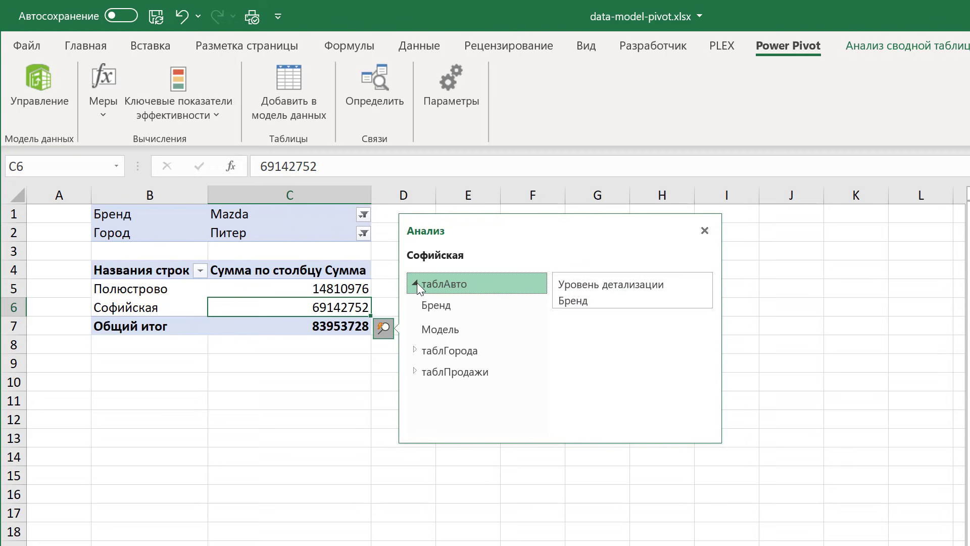
{"action": "left_click", "coordinate": [454, 330]}
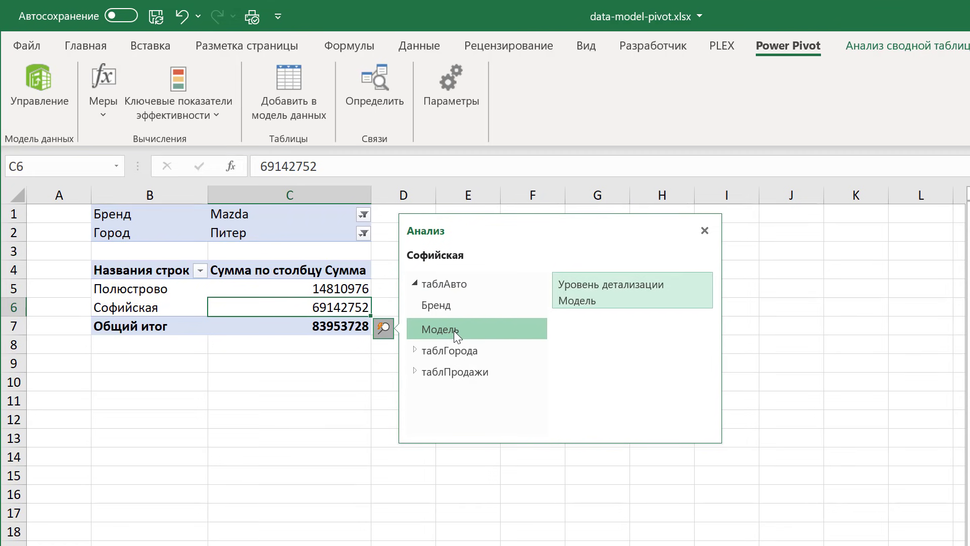
{"action": "left_click", "coordinate": [584, 292]}
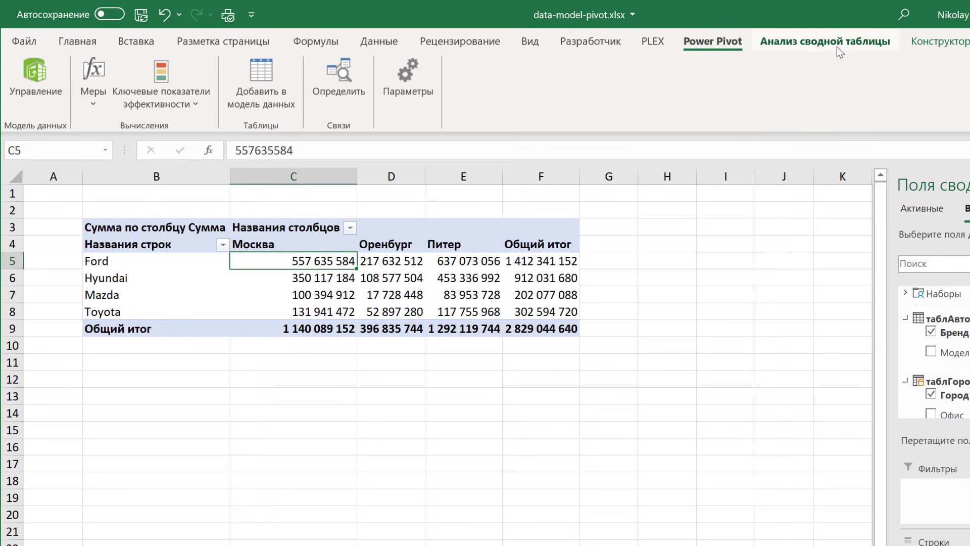
Step: Convert the Лист7 PivotTable to cube formulas with OLAP Tools
{"action": "left_click", "coordinate": [836, 46]}
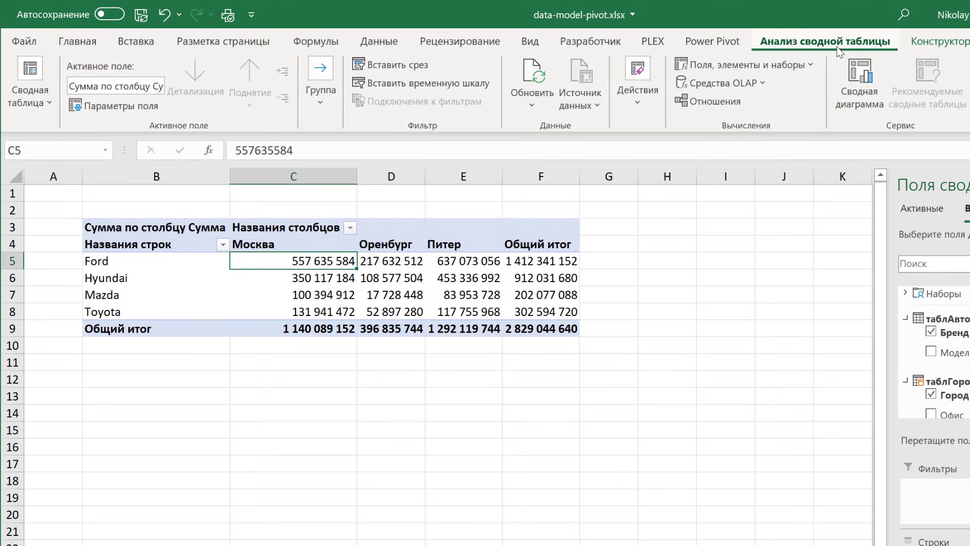
{"action": "left_click", "coordinate": [763, 84]}
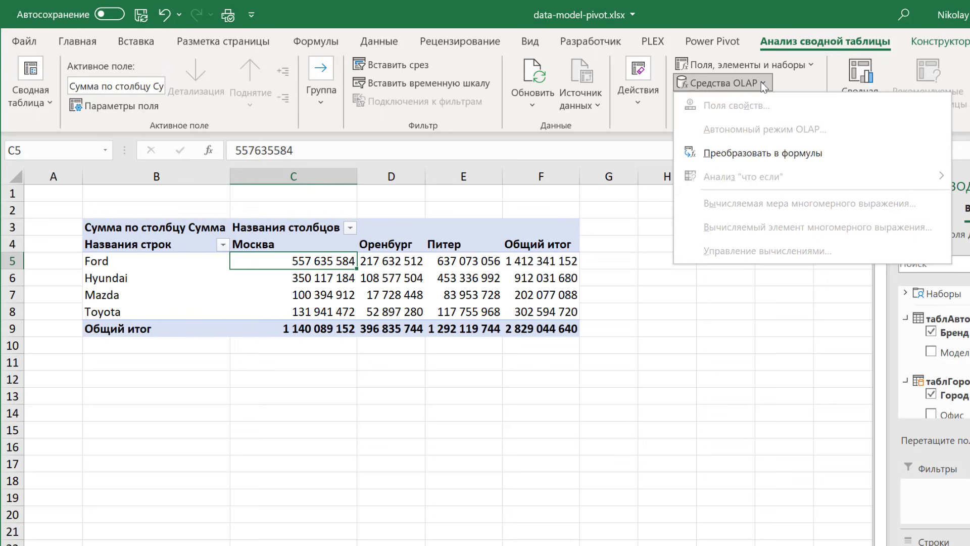
{"action": "left_click", "coordinate": [717, 153]}
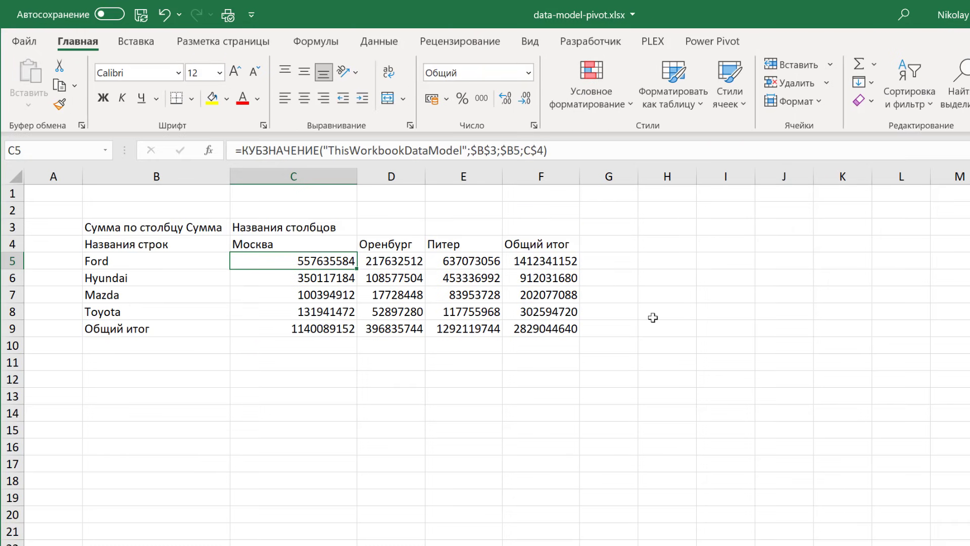
Step: Inspect the КУБЭЛЕМЕНТ and КУБЗНАЧЕНИЕ formulas behind the Ford, Hyundai, Москва and value cells
{"action": "left_click", "coordinate": [204, 264]}
{"action": "left_click", "coordinate": [203, 279]}
{"action": "left_click", "coordinate": [318, 243]}
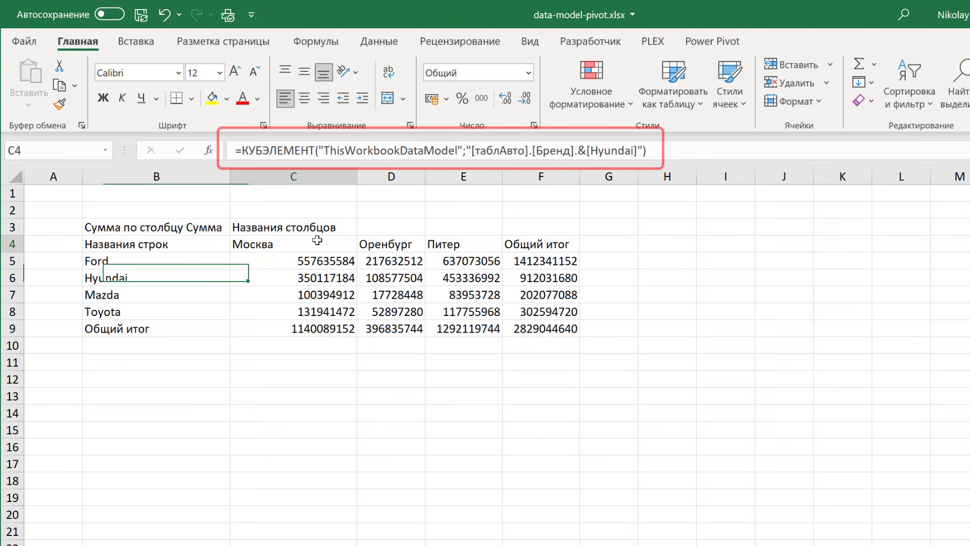
{"action": "left_click", "coordinate": [386, 282]}
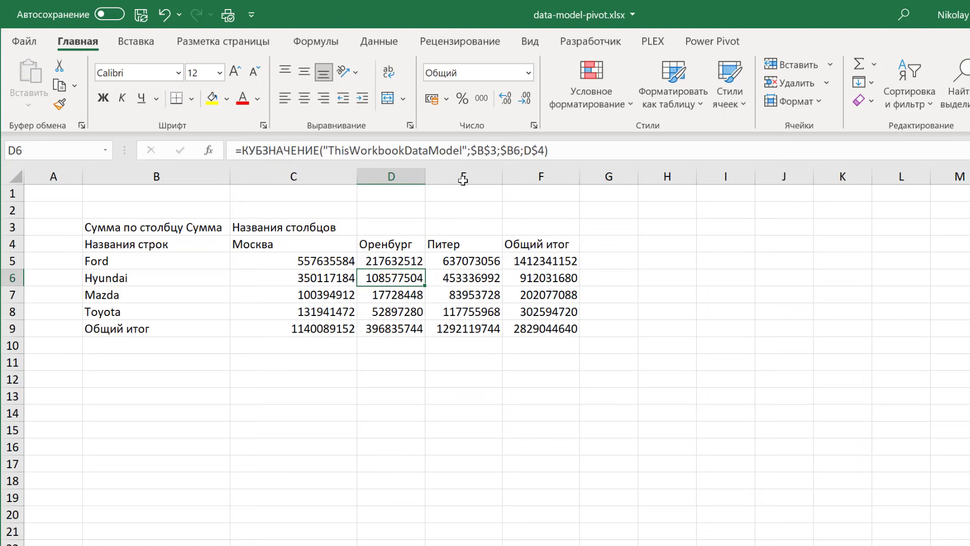
Step: Insert a blank column D before Оренбург and a blank row 7 above Mazda
{"action": "left_click", "coordinate": [410, 176]}
{"action": "right_click", "coordinate": [409, 187]}
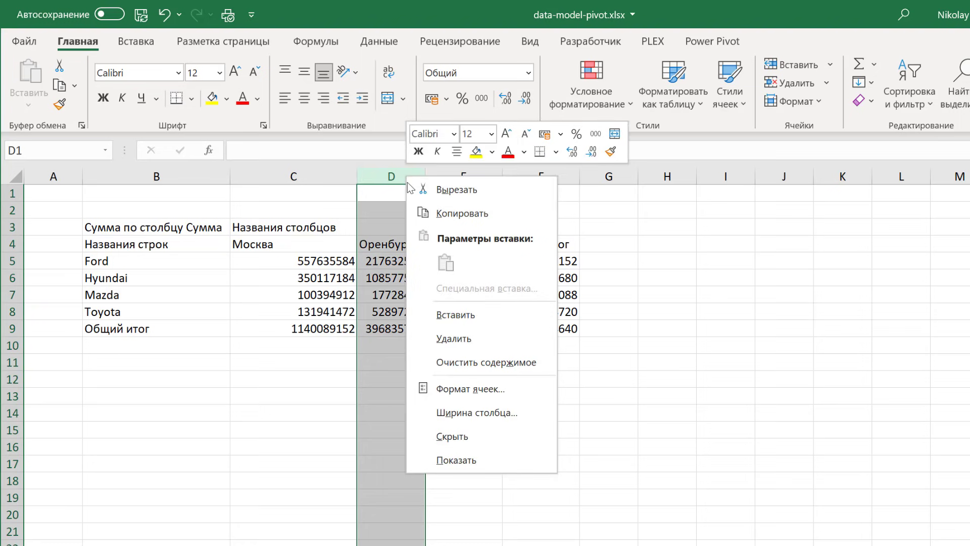
{"action": "left_click", "coordinate": [445, 315]}
{"action": "left_click", "coordinate": [18, 295]}
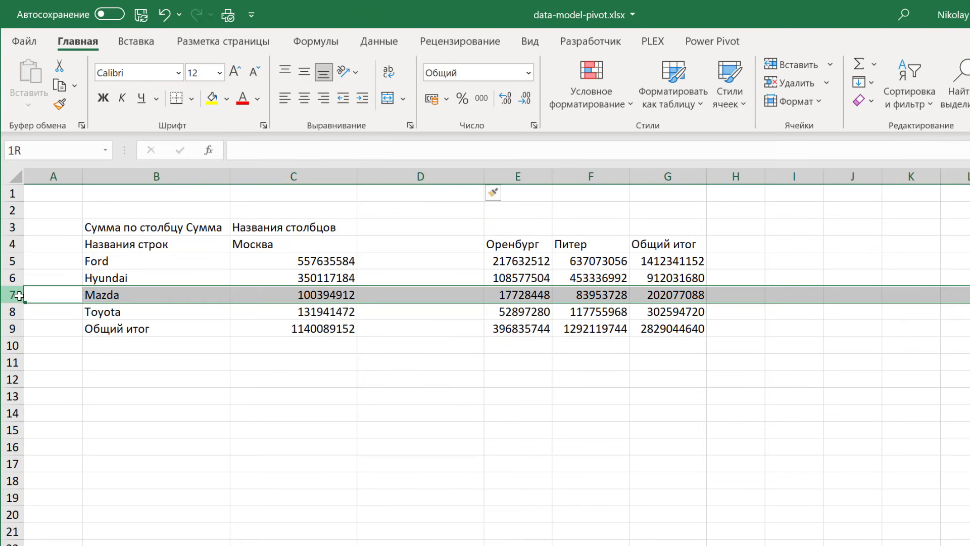
{"action": "right_click", "coordinate": [19, 296]}
{"action": "left_click", "coordinate": [69, 435]}
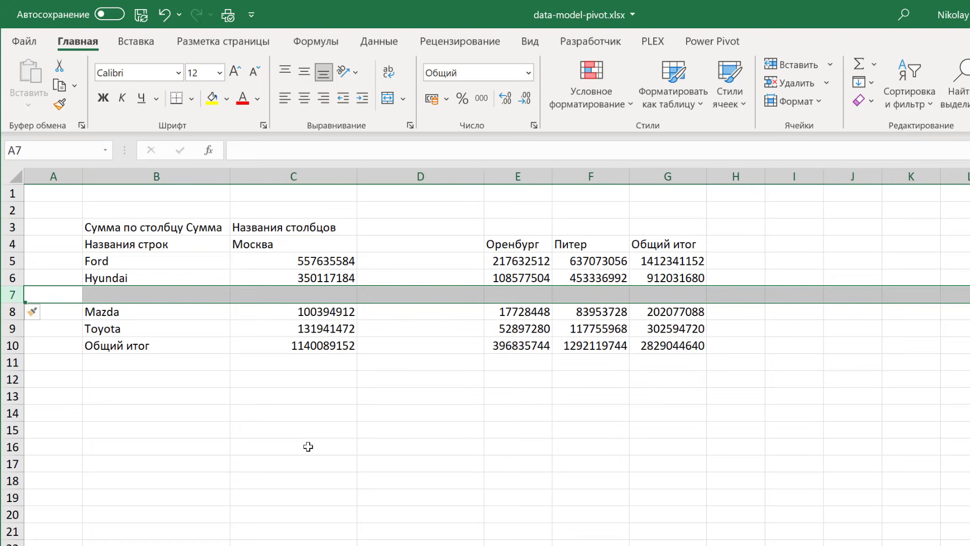
Step: Enter =E5/F5 in D5 to divide Ford's Оренбург by Питер, giving 0,341613116
{"action": "left_click", "coordinate": [436, 261]}
{"action": "type", "text": "="}
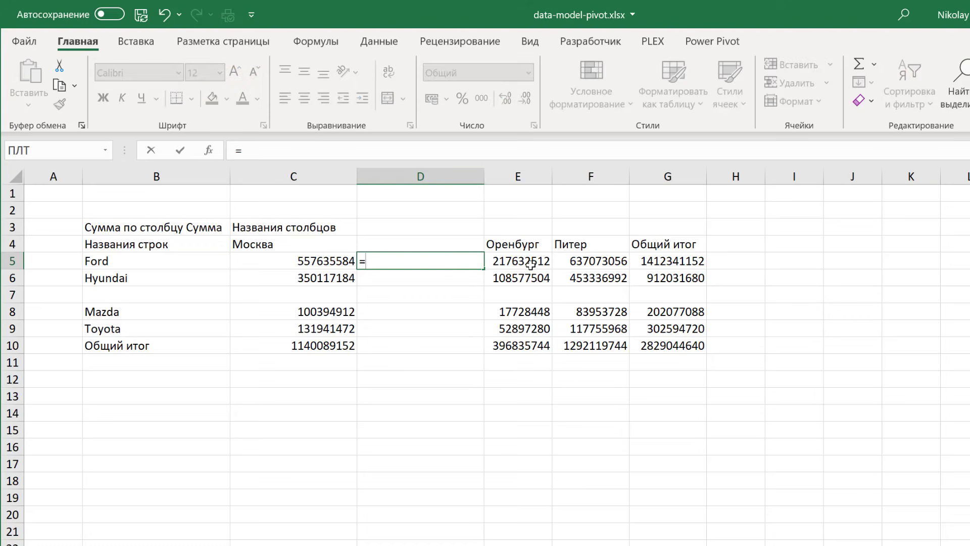
{"action": "left_click", "coordinate": [530, 261]}
{"action": "type", "text": "/"}
{"action": "left_click", "coordinate": [563, 261]}
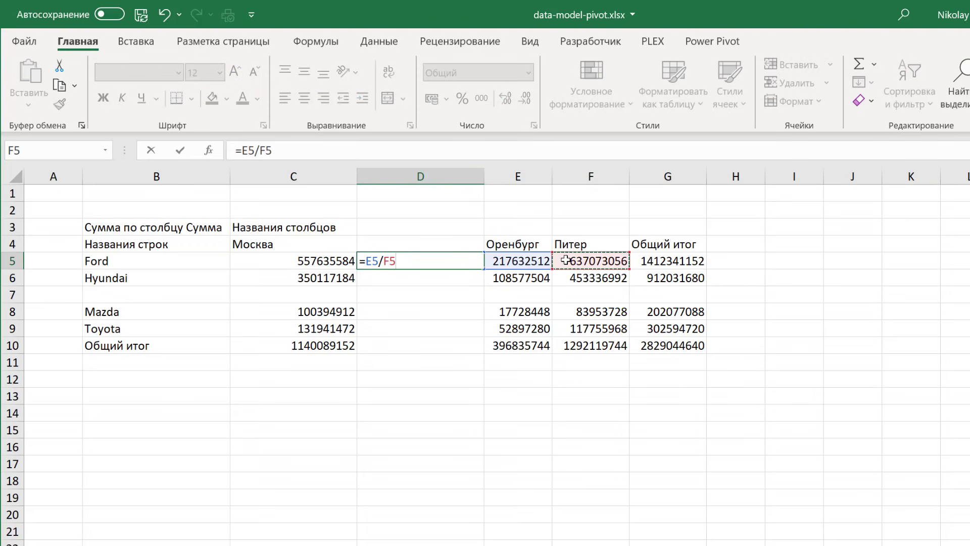
{"action": "key", "text": "ctrl+Return"}
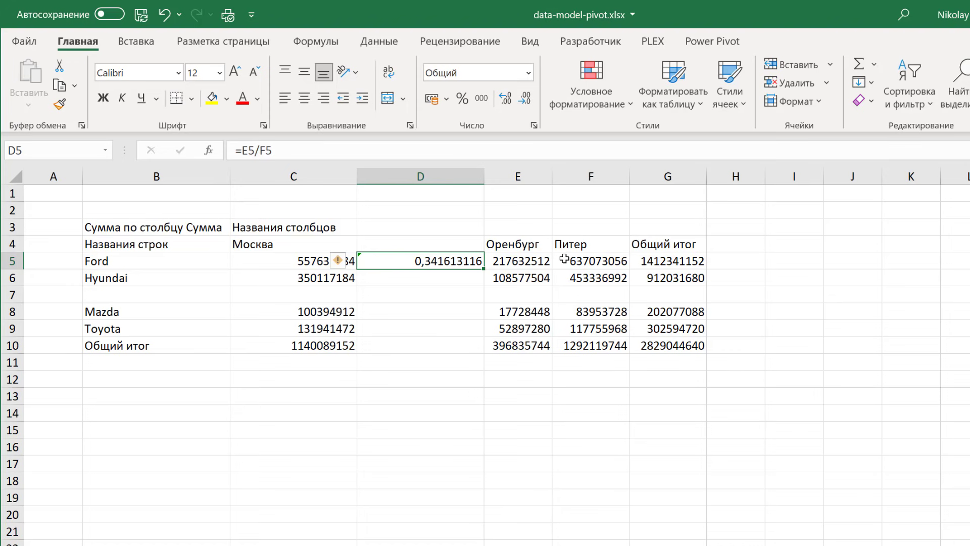
{"action": "left_click", "coordinate": [526, 262]}
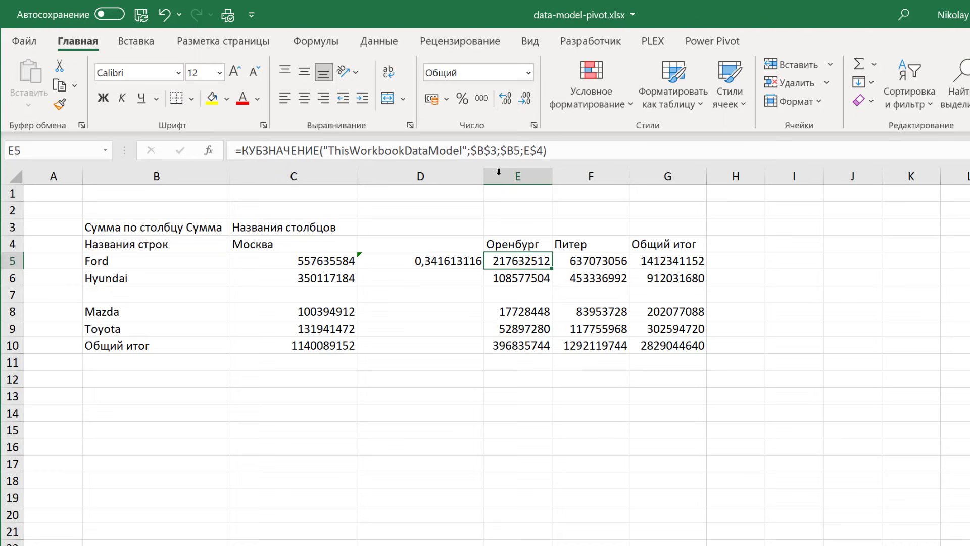